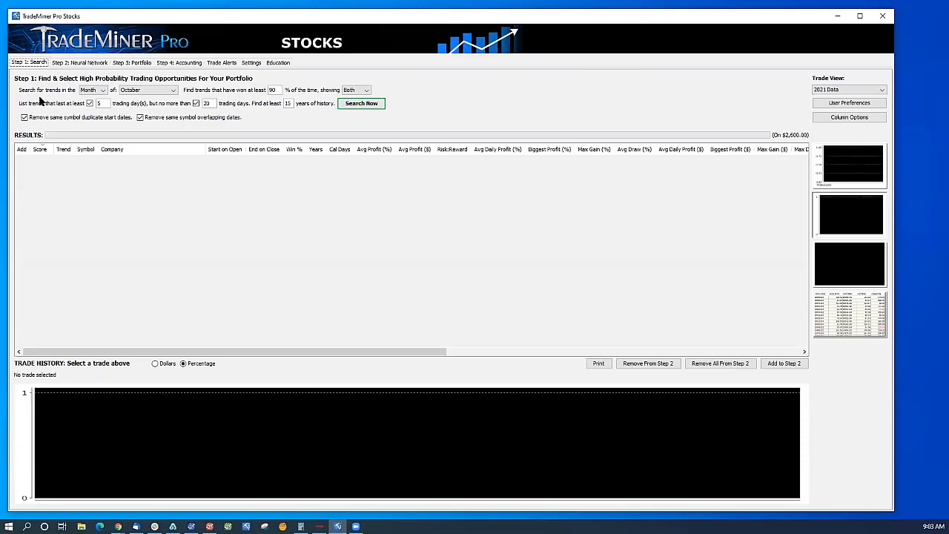
Search for stock trends in October, and again with the search month set to February 2022
left_click(361, 107)
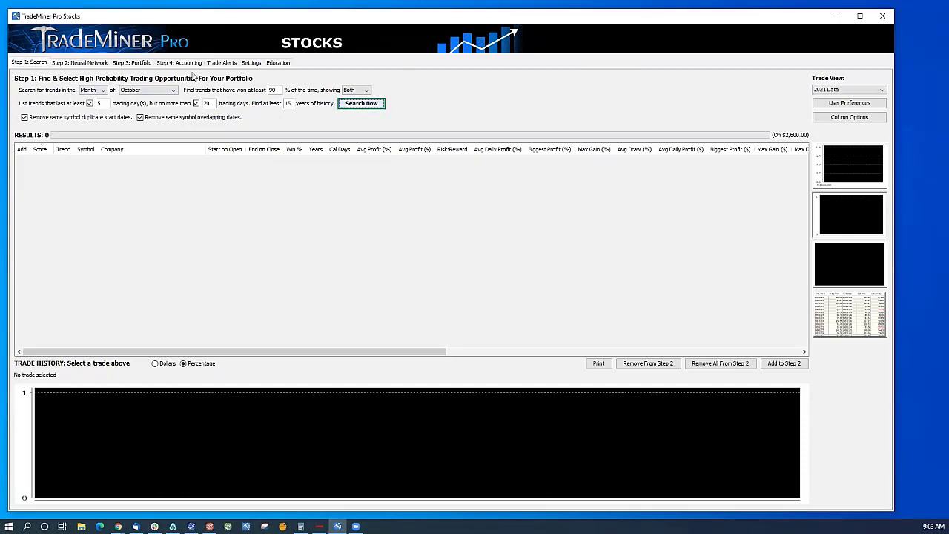
left_click(138, 94)
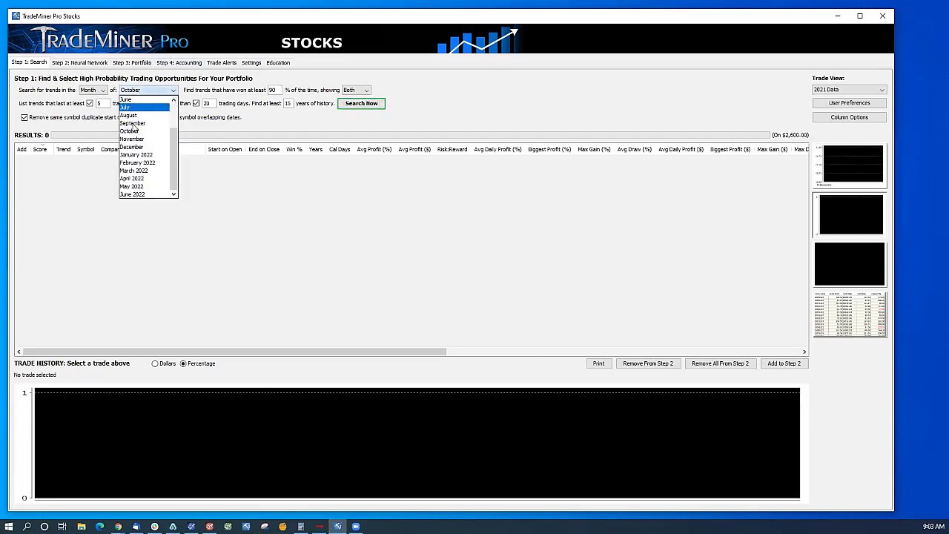
left_click(144, 164)
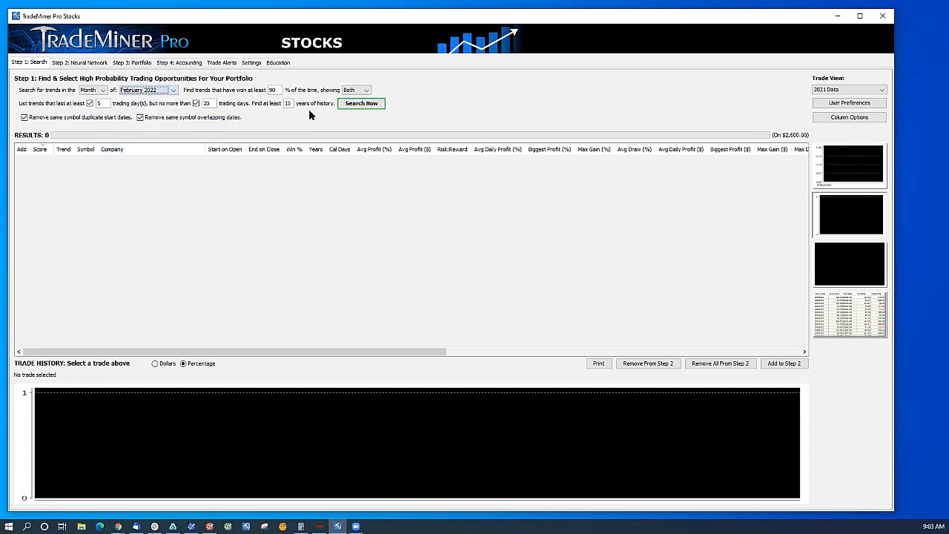
left_click(361, 103)
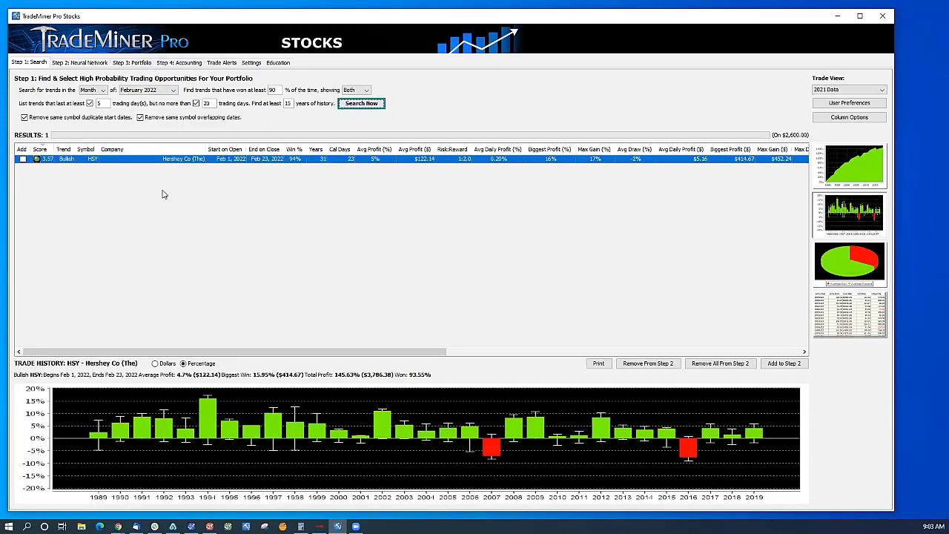
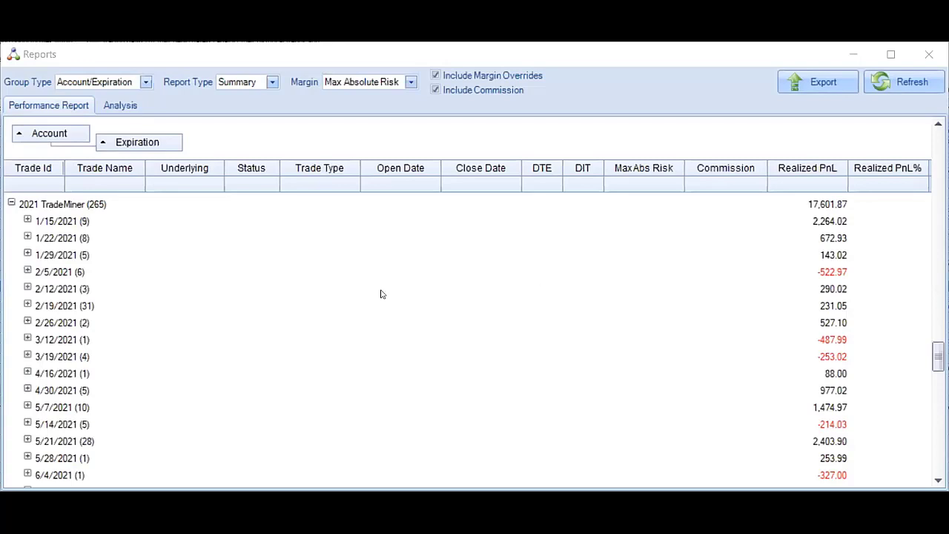
Review the trades under the 1/22/2021 and 7/16/2021 expirations of the 2021 TradeMiner account in the Reports window, leaving both groups collapsed
left_click(26, 238)
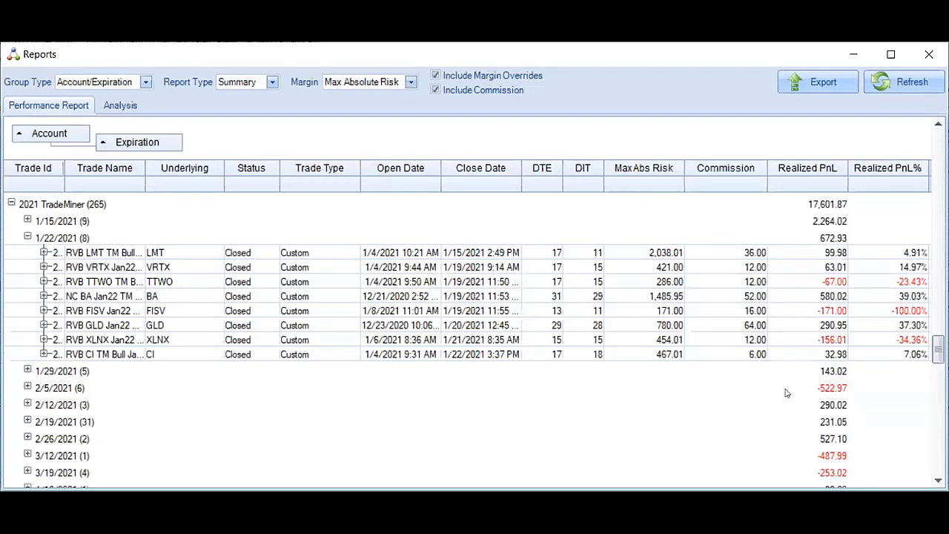
left_click(27, 237)
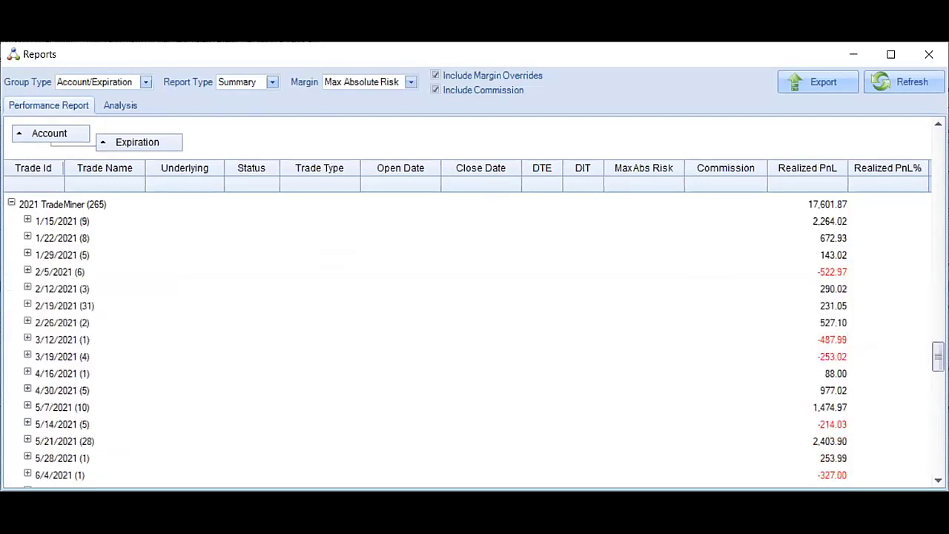
scroll(474, 342, "down", 8)
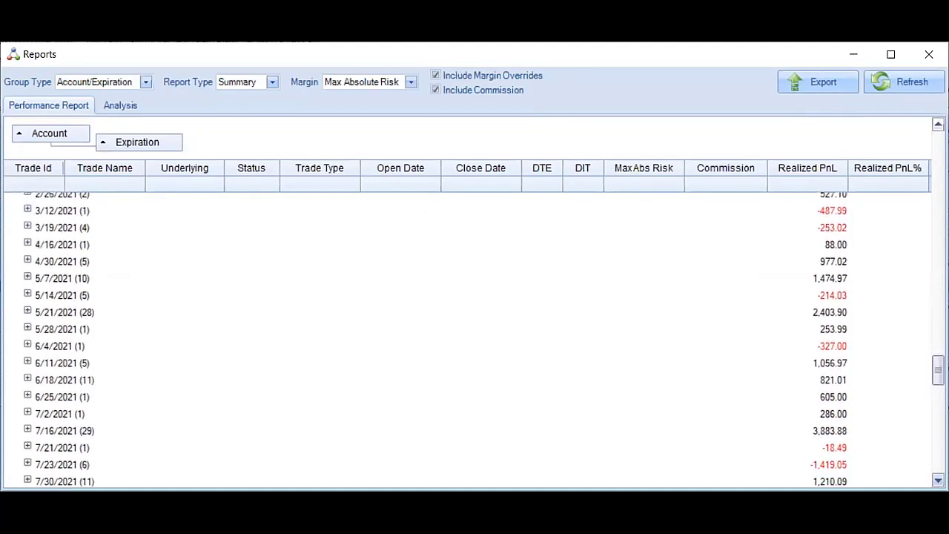
left_click(26, 430)
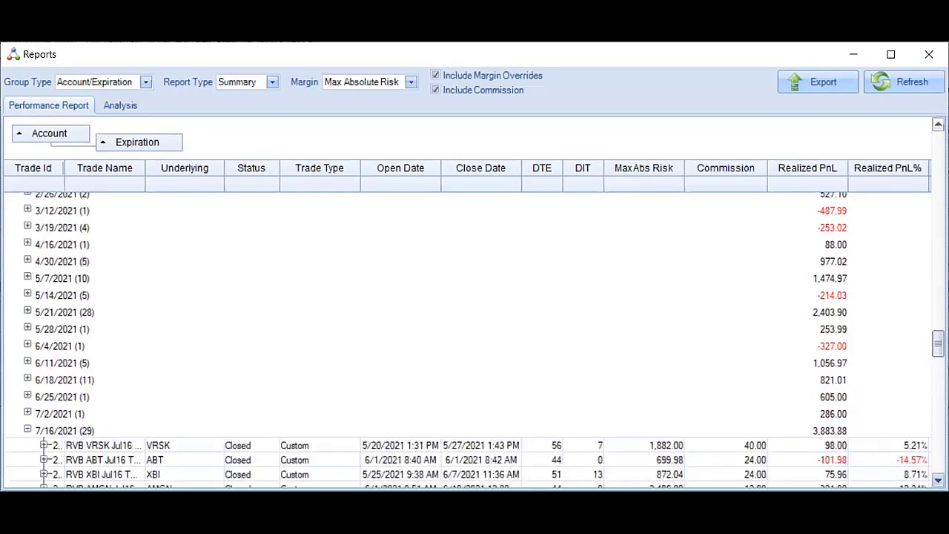
scroll(475, 341, "down", 4)
scroll(474, 341, "down", 2)
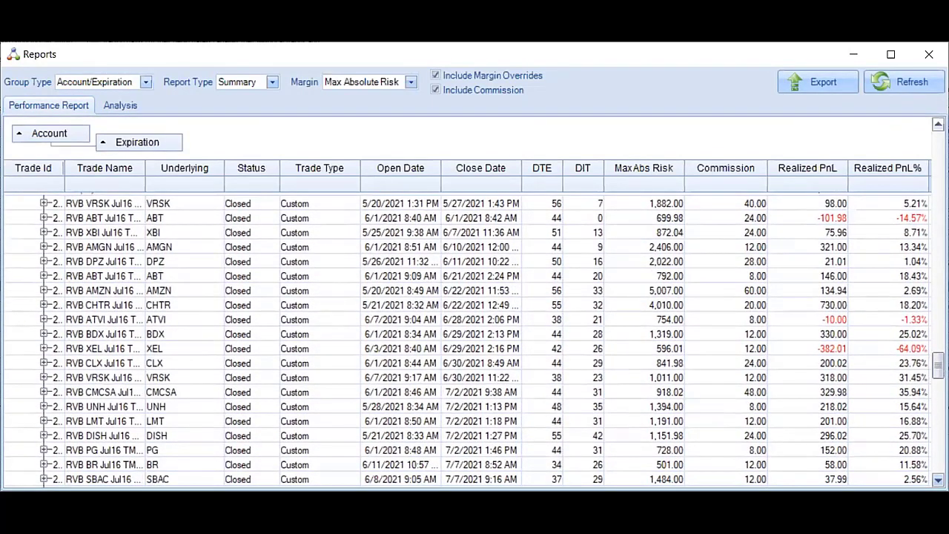
scroll(474, 342, "down", 1)
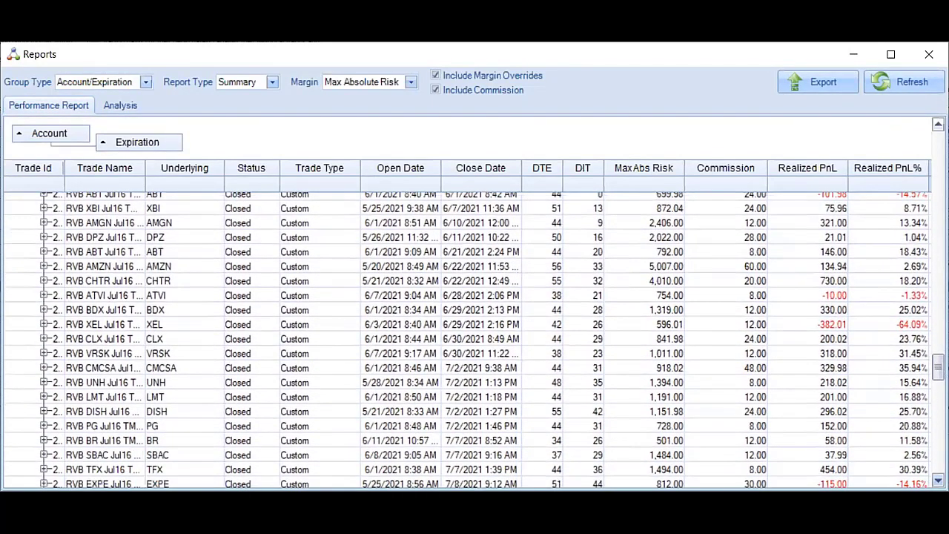
scroll(475, 341, "up", 7)
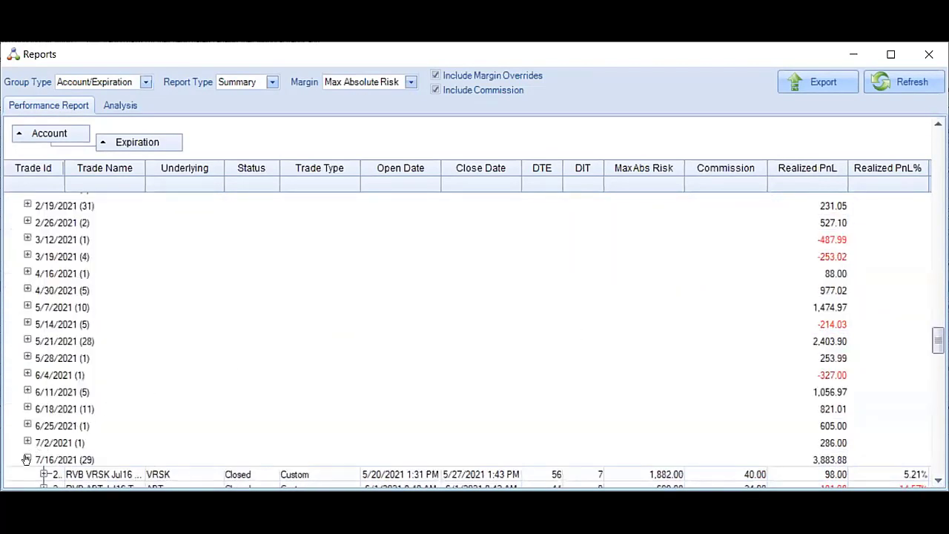
left_click(27, 459)
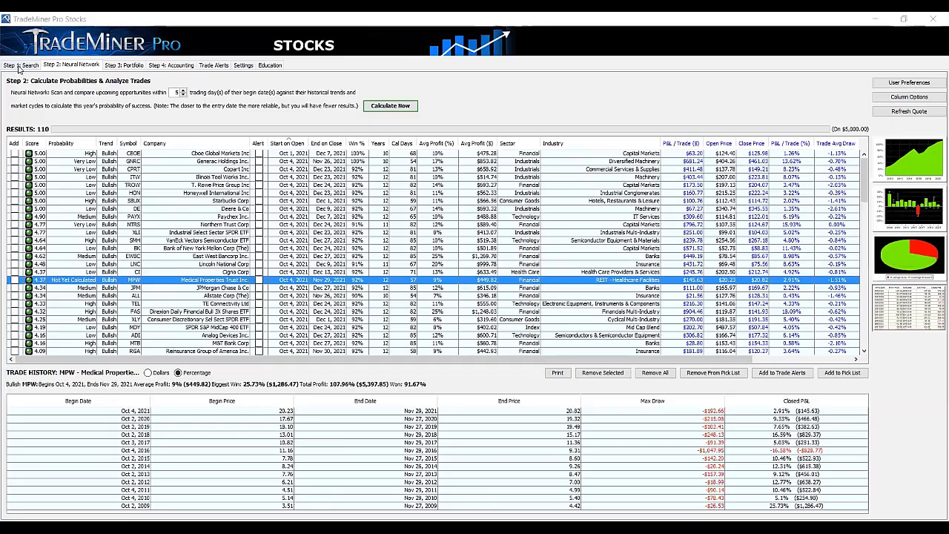
Return to the Step 1 trend search in TradeMiner Pro and choose October as the search month
left_click(20, 66)
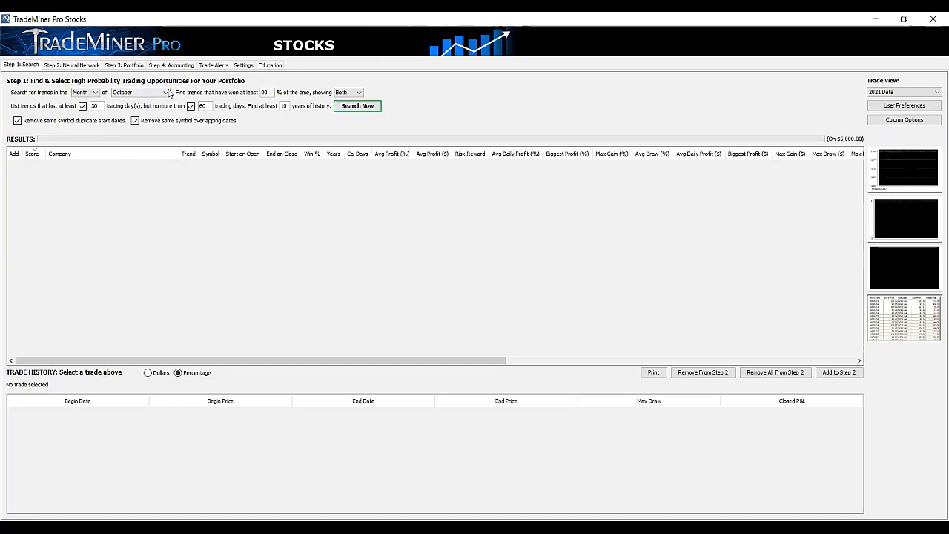
left_click(164, 92)
left_click(152, 121)
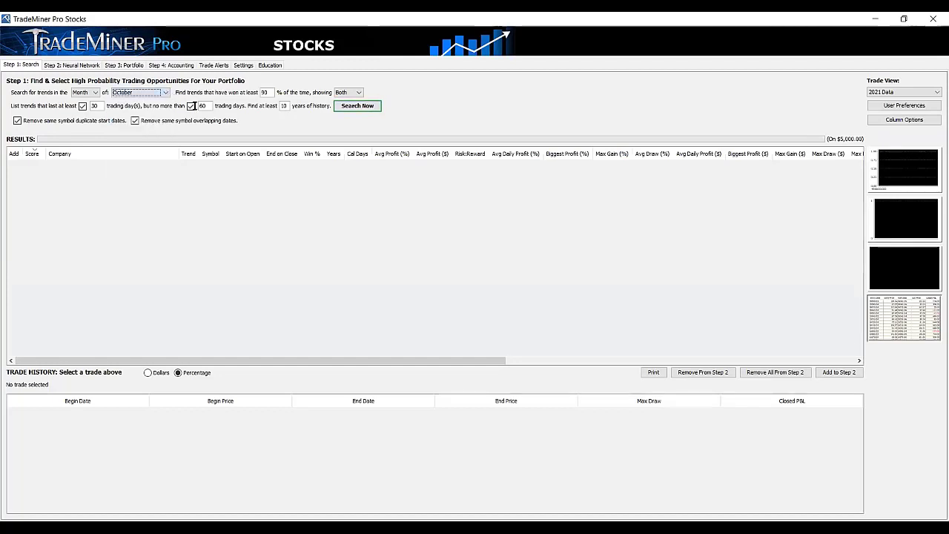
Open the symbol filter settings and load the S&P 500 symbol group
left_click(245, 66)
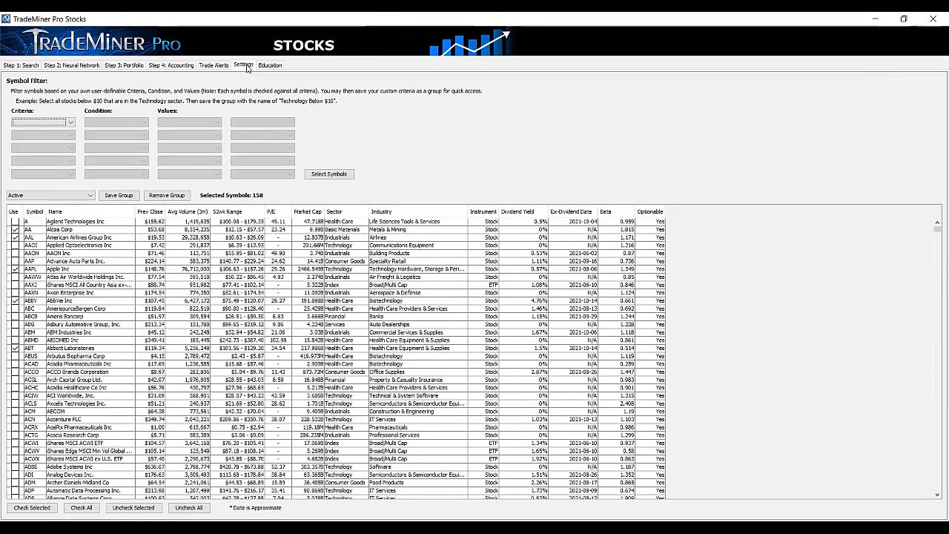
left_click(90, 195)
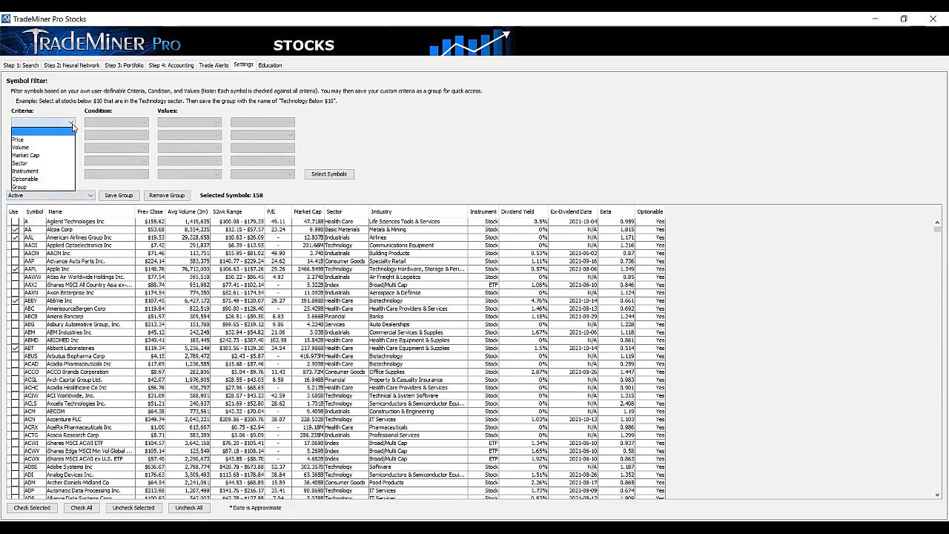
left_click(118, 87)
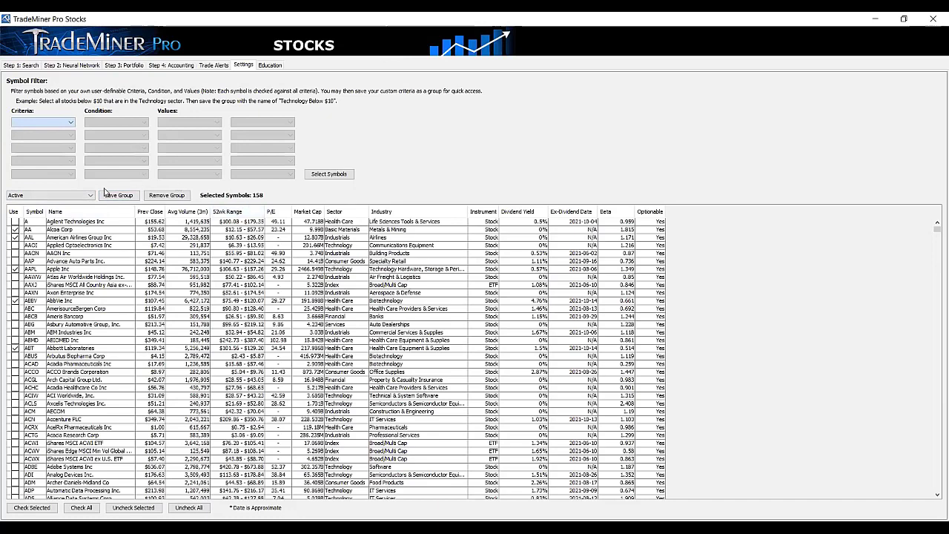
left_click(85, 197)
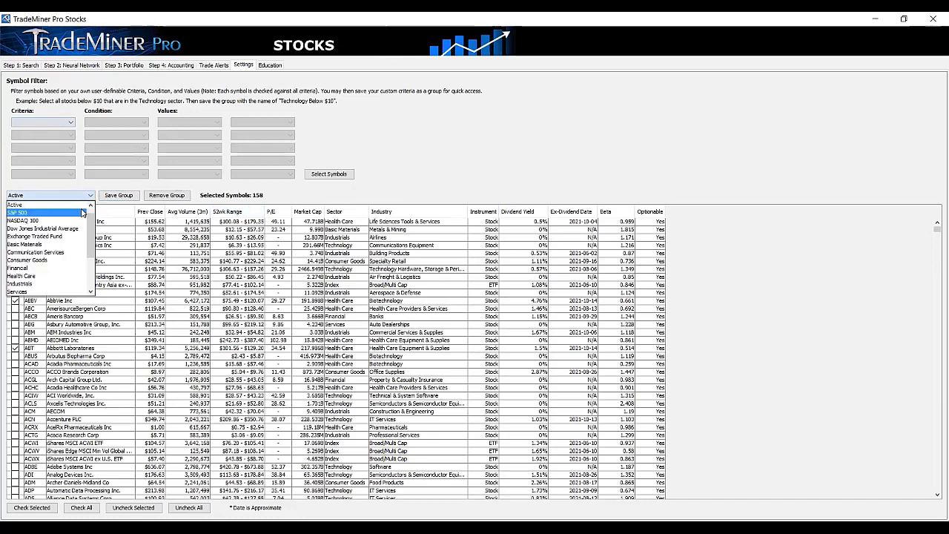
left_click(83, 213)
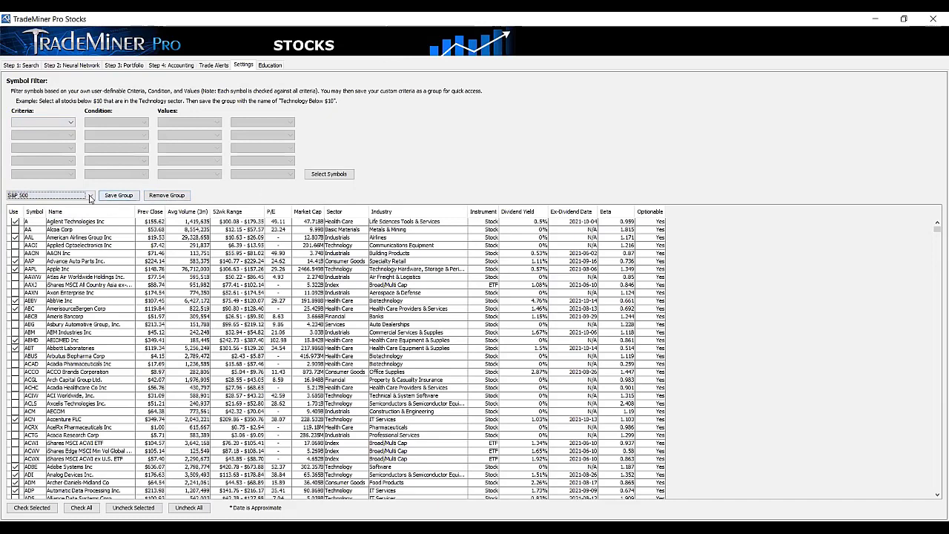
Load the Active symbol group and accept the warning about the number of selected symbols
left_click(89, 196)
left_click(90, 205)
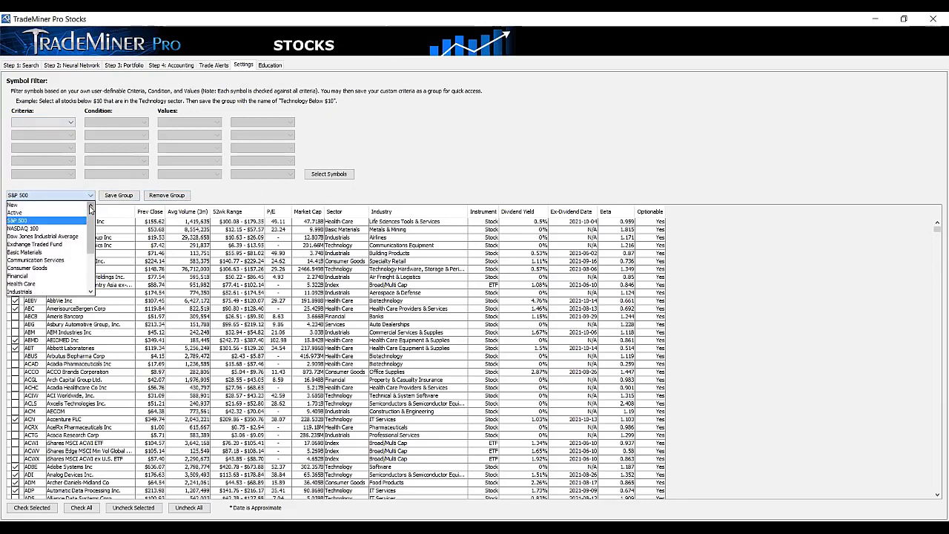
left_click(68, 212)
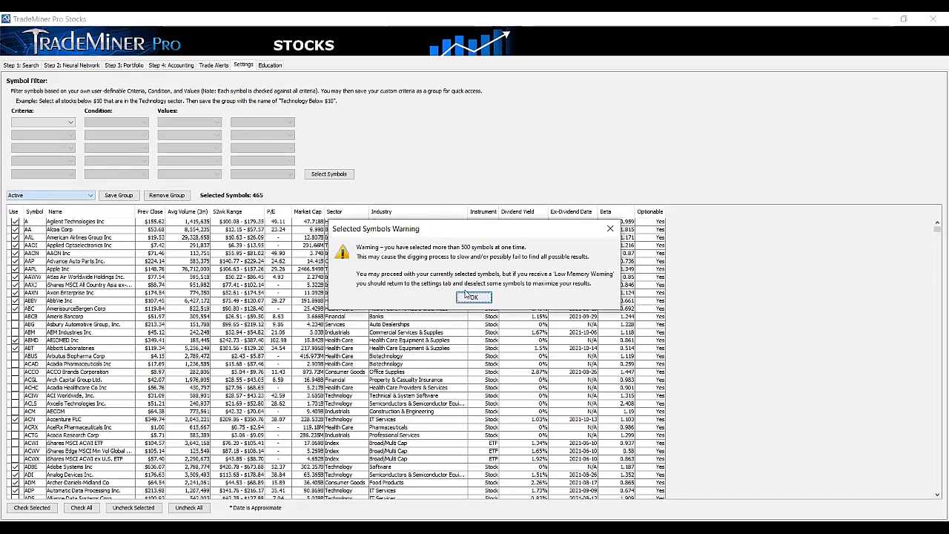
left_click(469, 297)
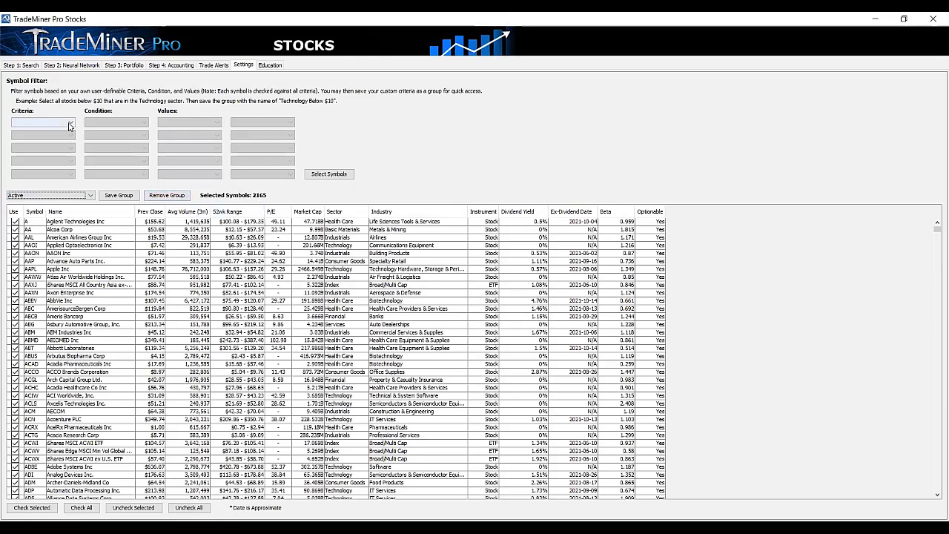
Add a symbol filter criterion for a price greater than or equal to 25
left_click(69, 125)
left_click(63, 141)
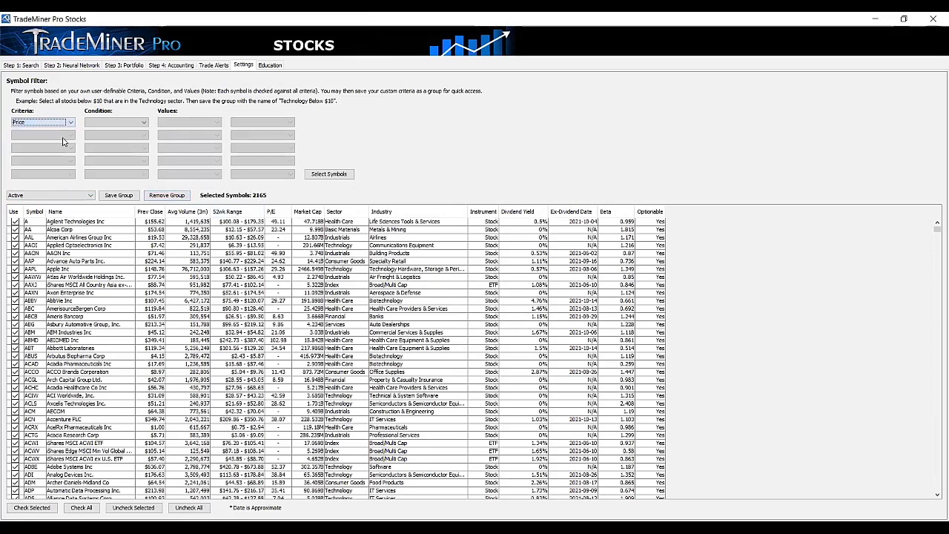
left_click(126, 123)
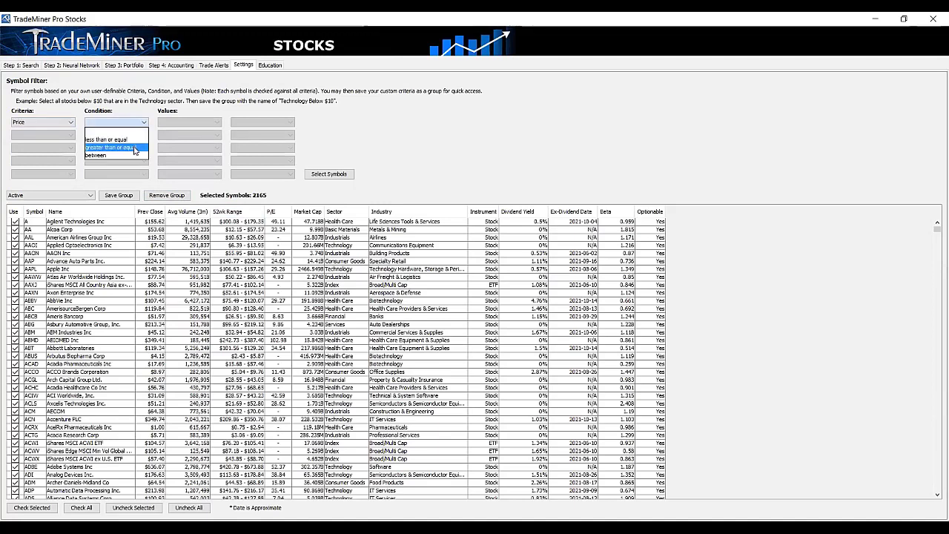
left_click(135, 149)
left_click(185, 123)
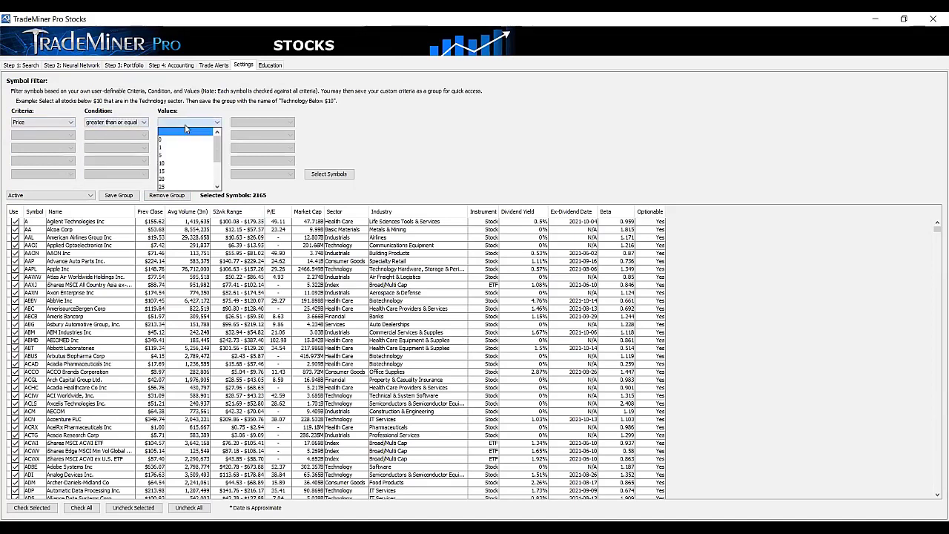
left_click(180, 188)
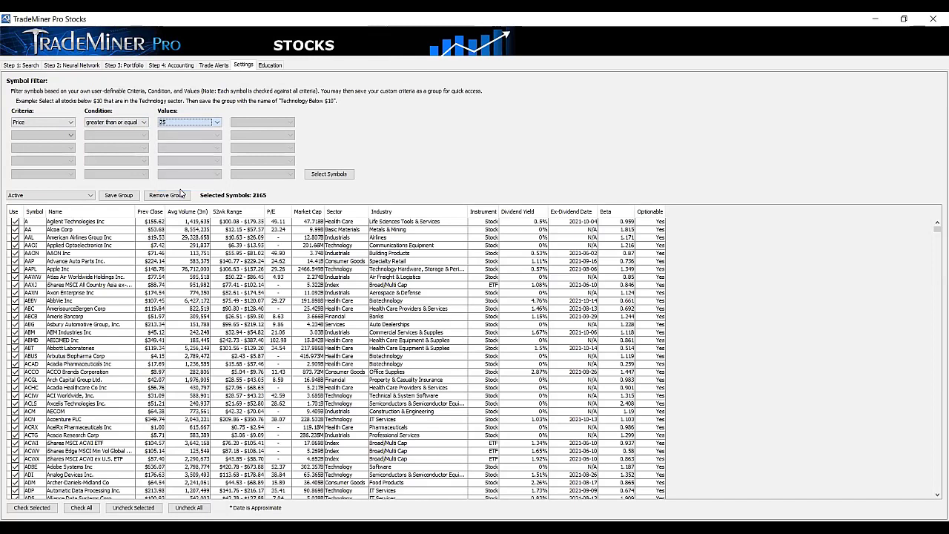
Add a second symbol filter criterion for volume greater than or equal to 1m
left_click(69, 138)
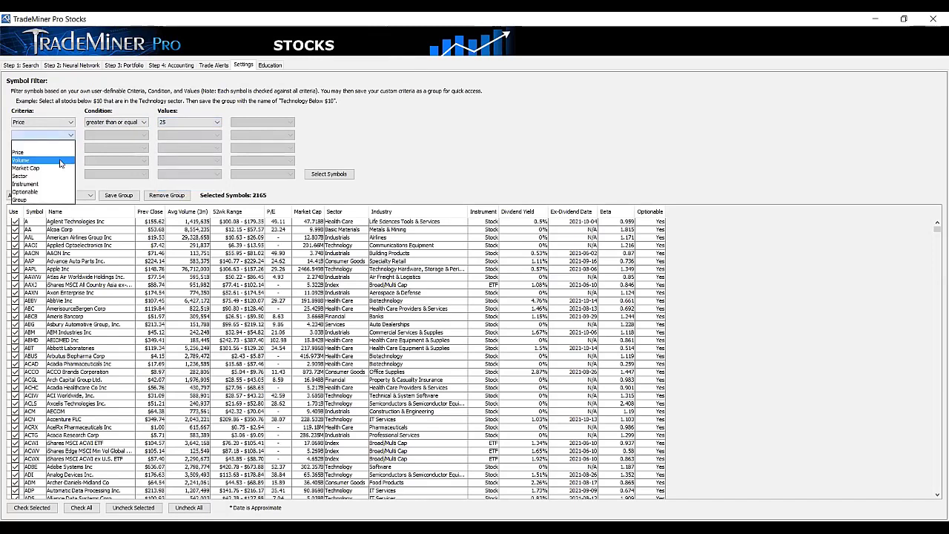
left_click(21, 161)
left_click(142, 136)
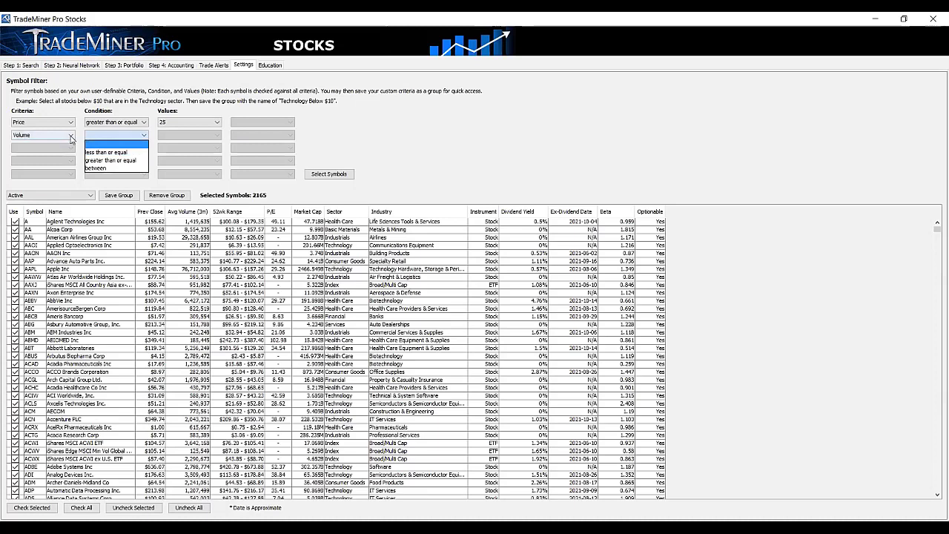
left_click(114, 161)
left_click(188, 136)
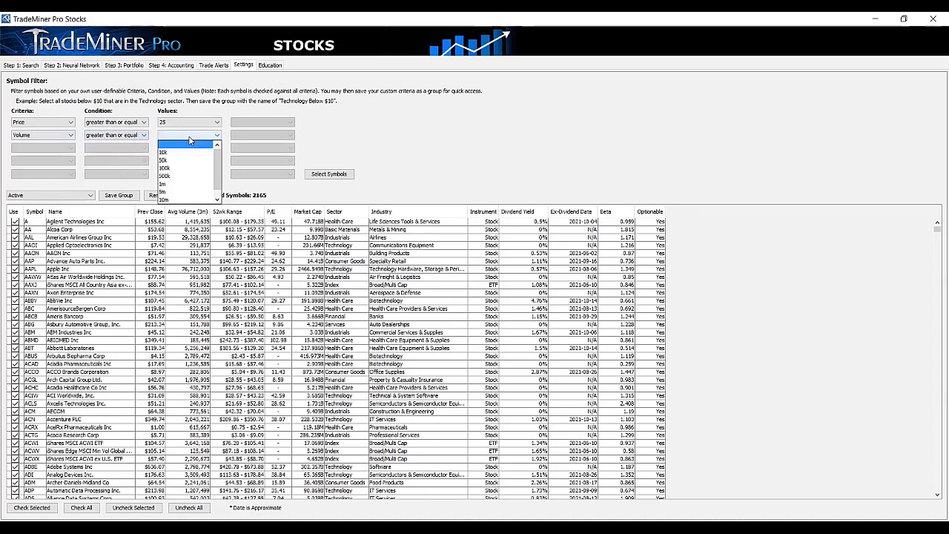
left_click(189, 186)
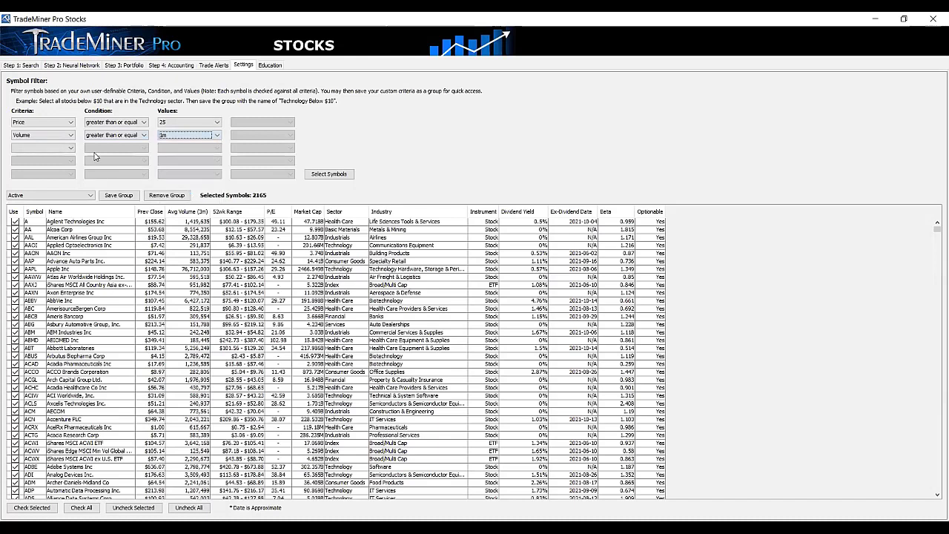
Add a third criterion, Optionable equals Yes, and select the symbols that match all the criteria
left_click(63, 148)
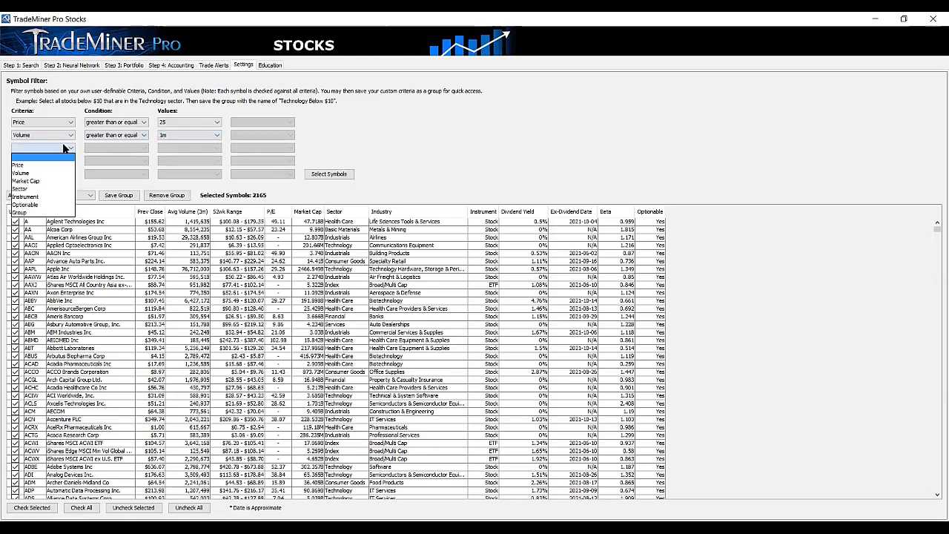
left_click(52, 205)
left_click(194, 149)
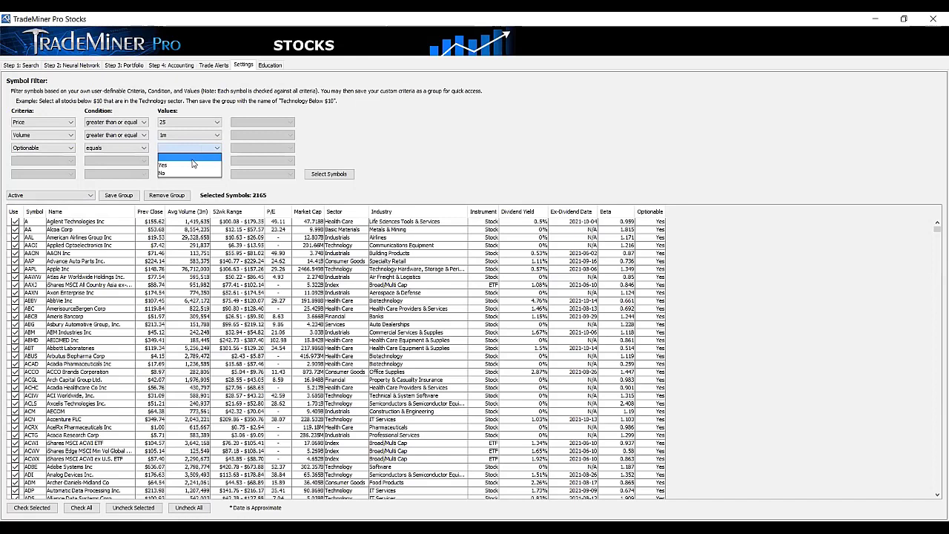
left_click(194, 165)
left_click(329, 174)
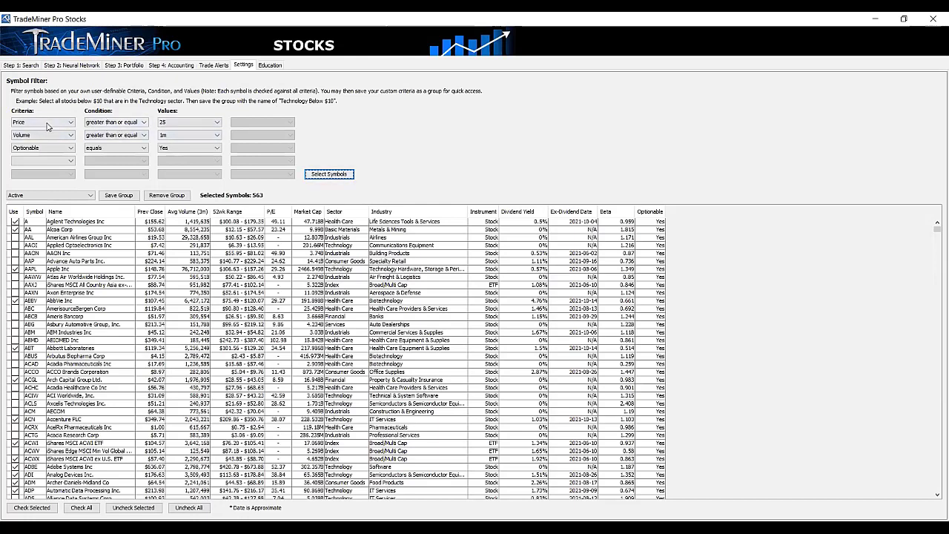
left_click(208, 139)
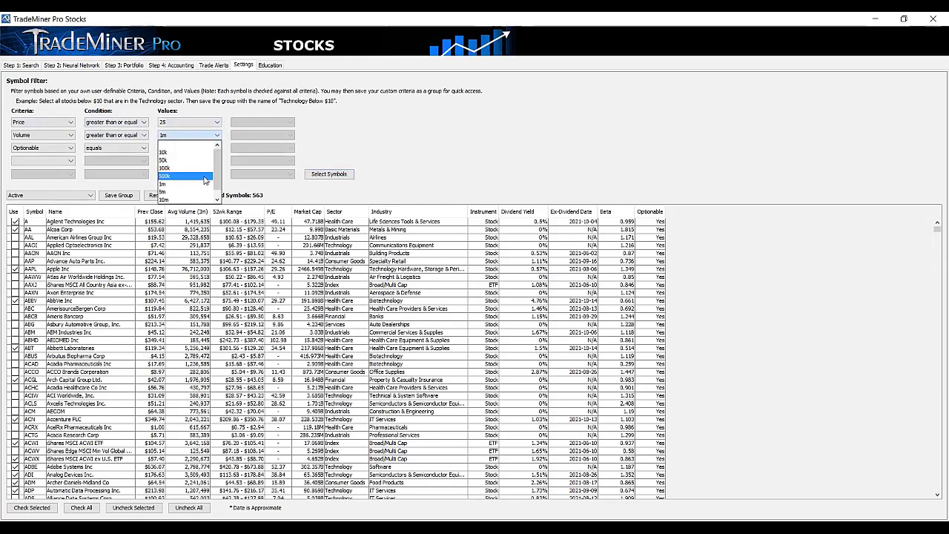
left_click(406, 138)
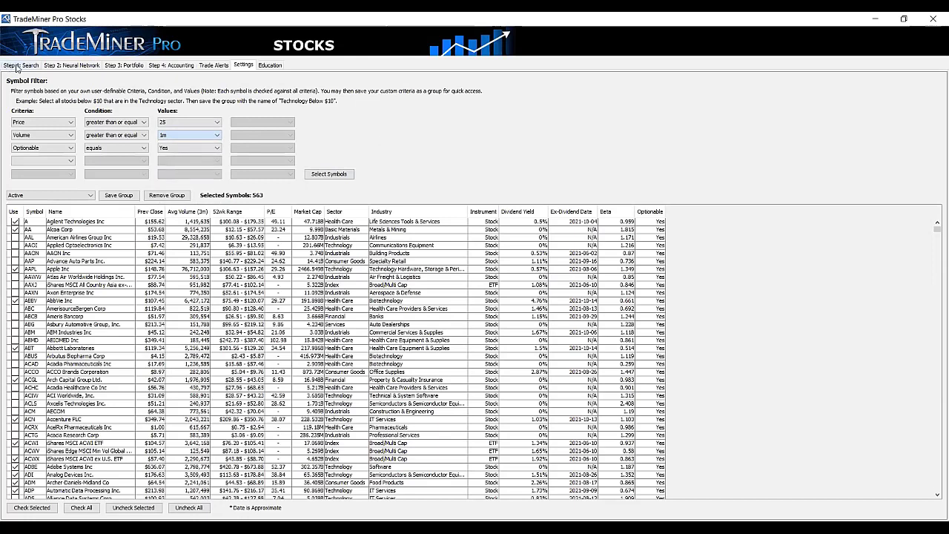
Load the saved custom symbol group whose name ends in Options2
left_click(85, 195)
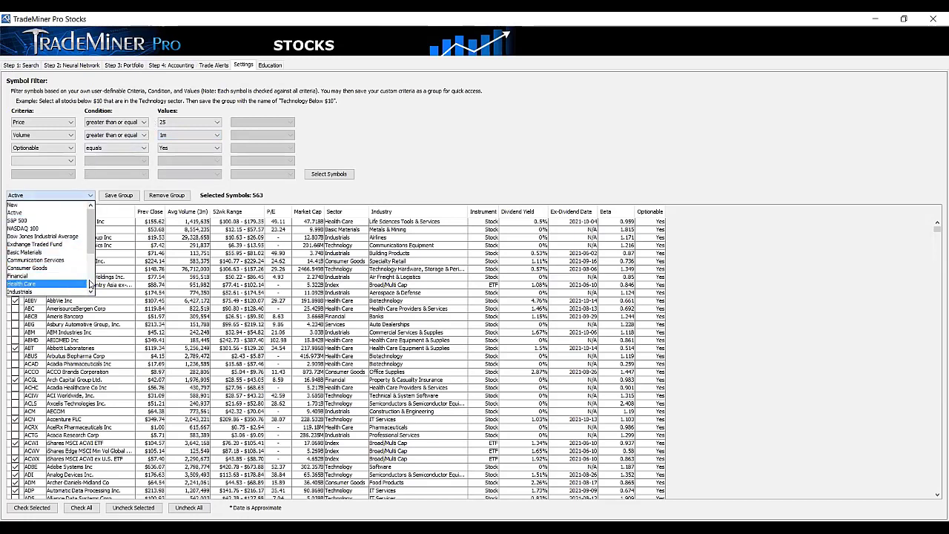
scroll(90, 284, "down", 3)
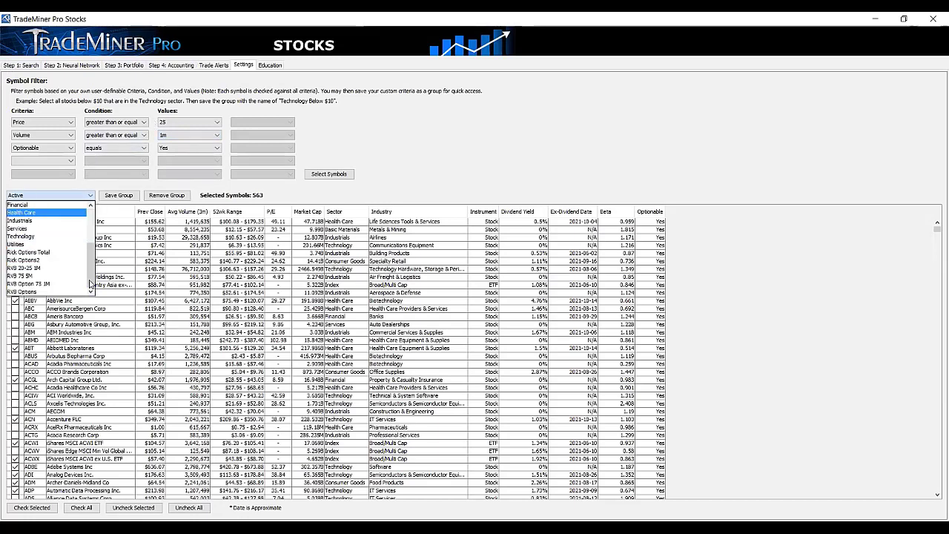
left_click(57, 261)
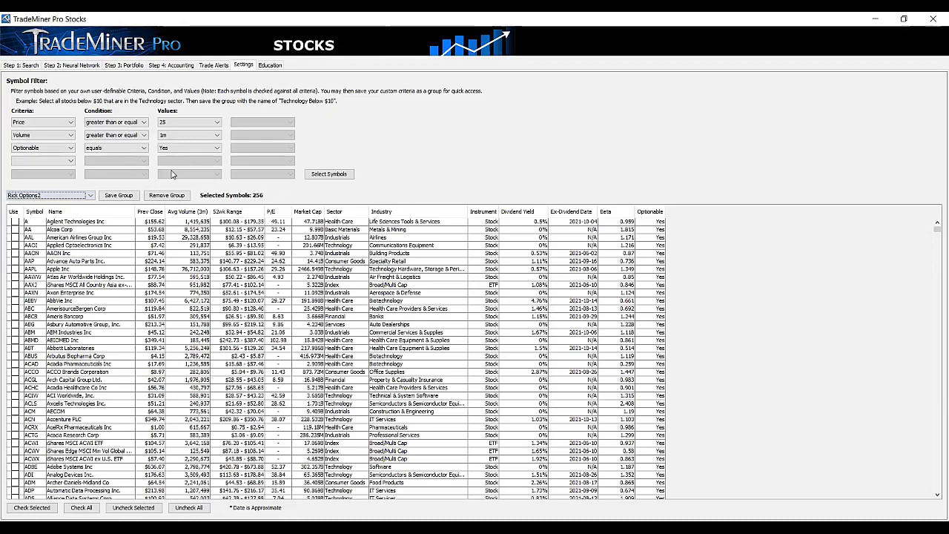
Run the Step 1 search for October trends with the loaded symbol group and sort the results by score, highest first
left_click(27, 63)
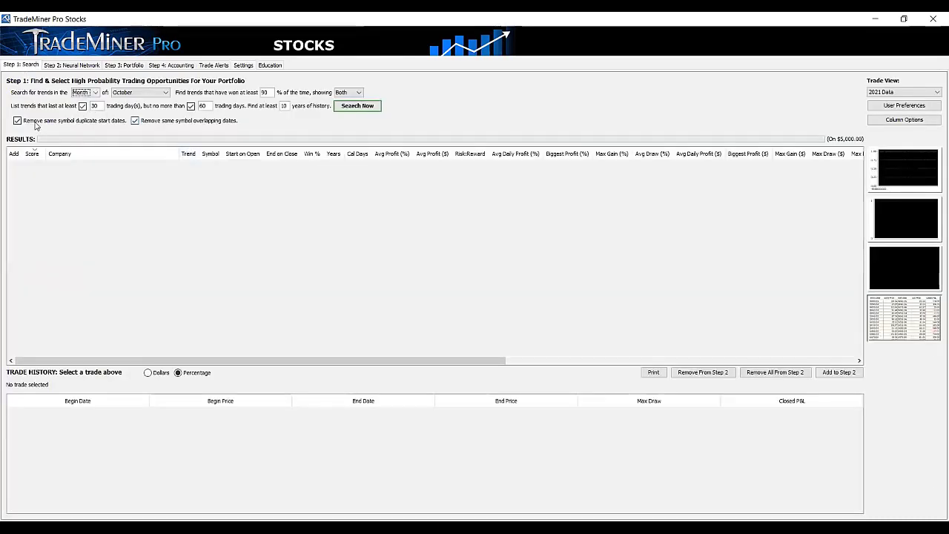
left_click(243, 66)
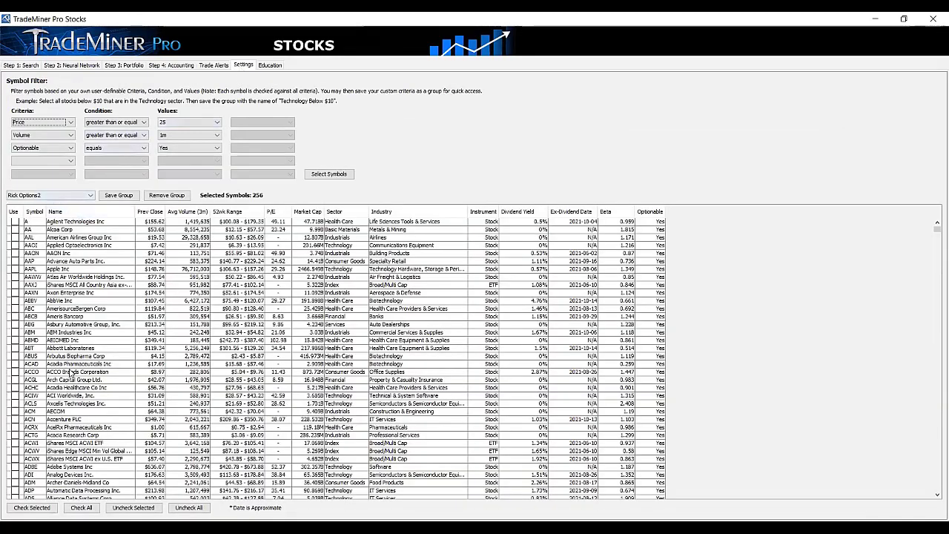
left_click(22, 66)
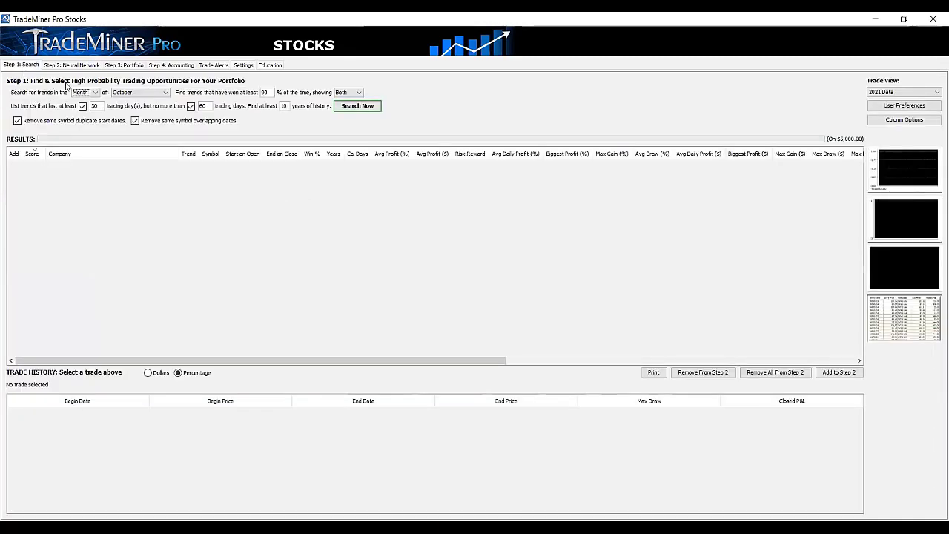
left_click(370, 108)
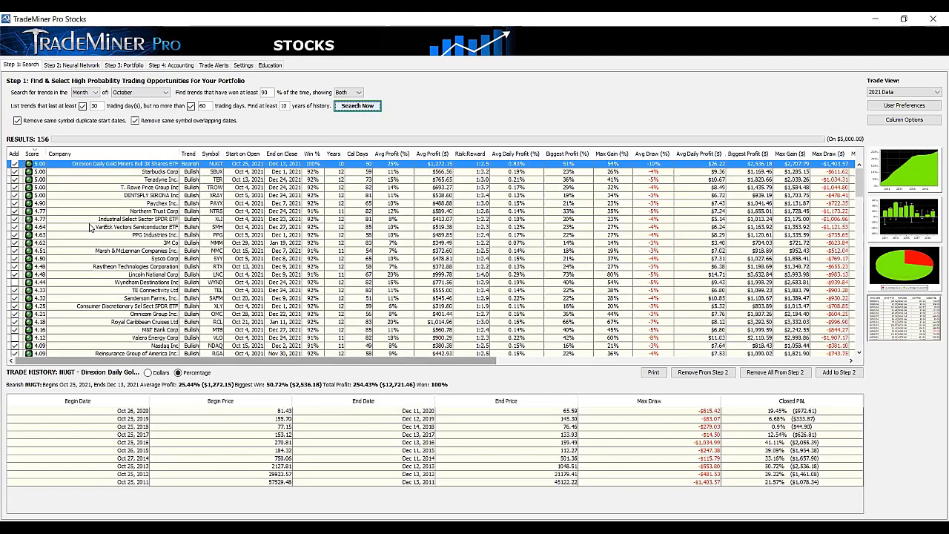
left_click(38, 154)
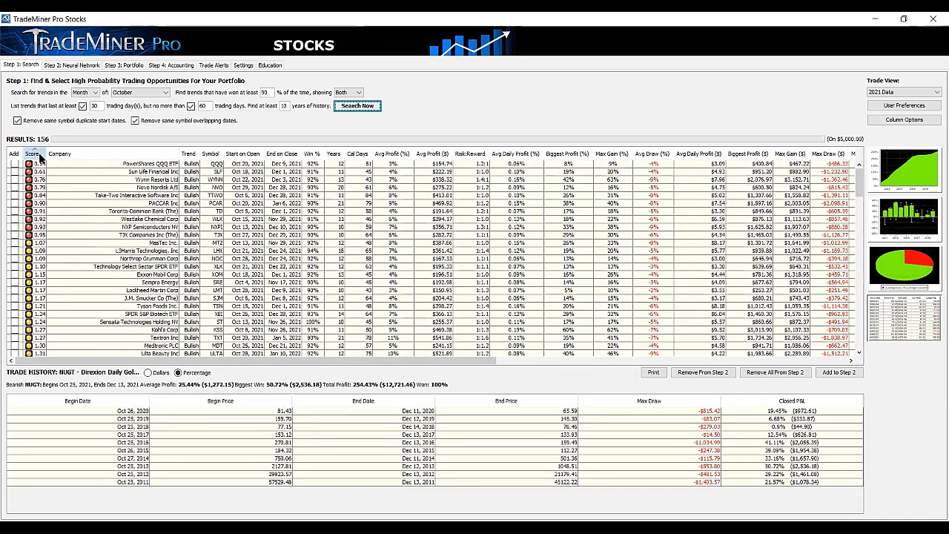
left_click(39, 154)
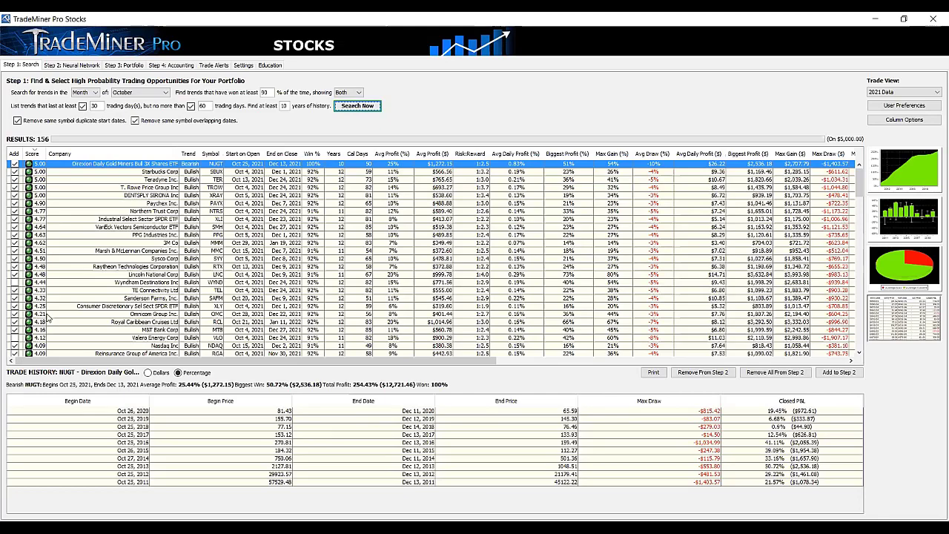
Compare the checked search results with the Step 2 Neural Network list, and add them to Step 2
left_click(71, 65)
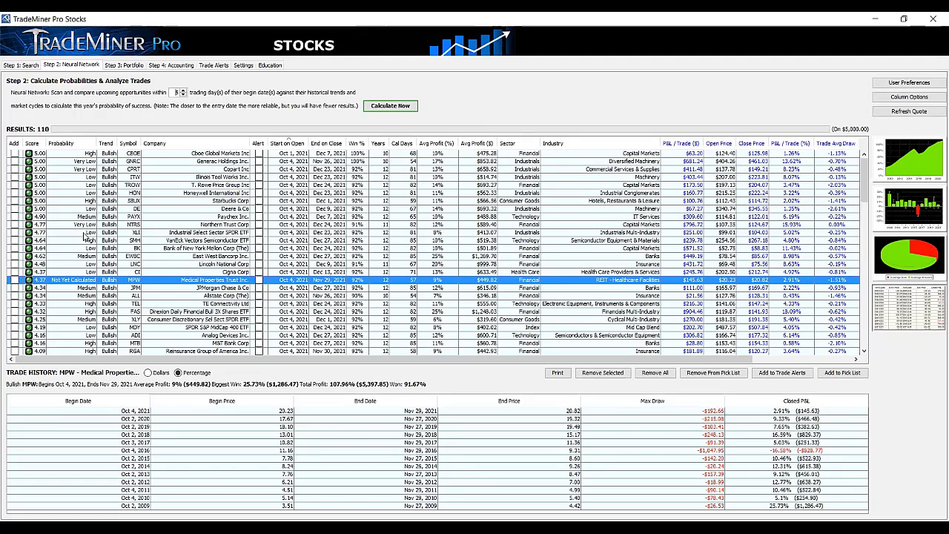
left_click(39, 66)
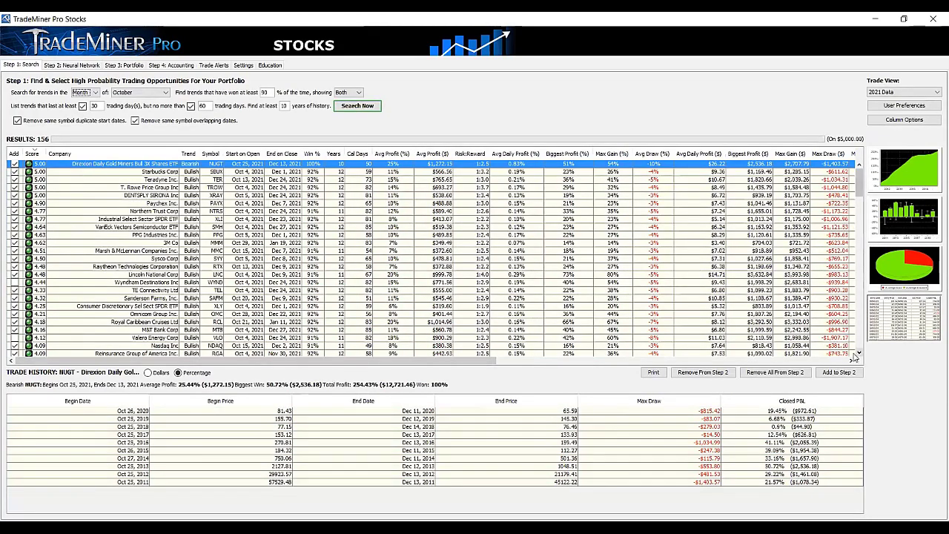
left_click(858, 352)
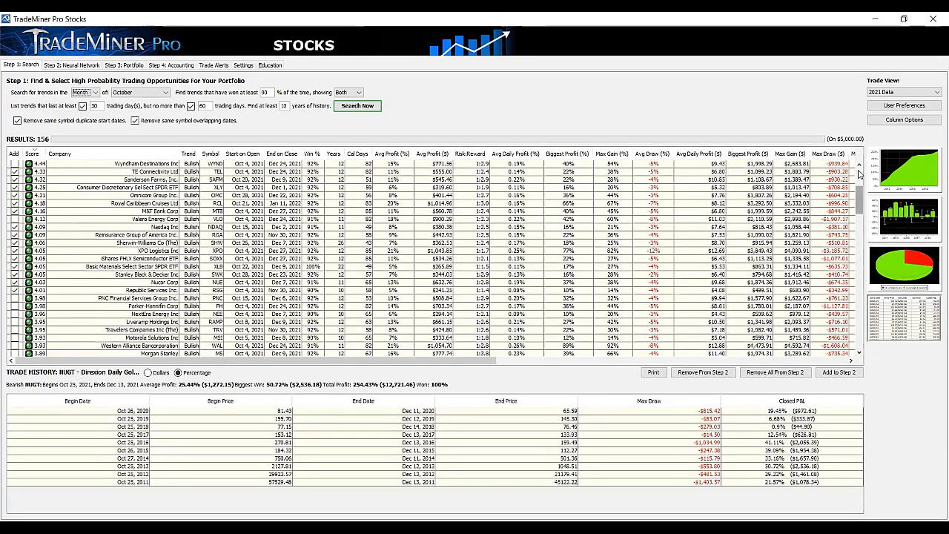
left_click(860, 172)
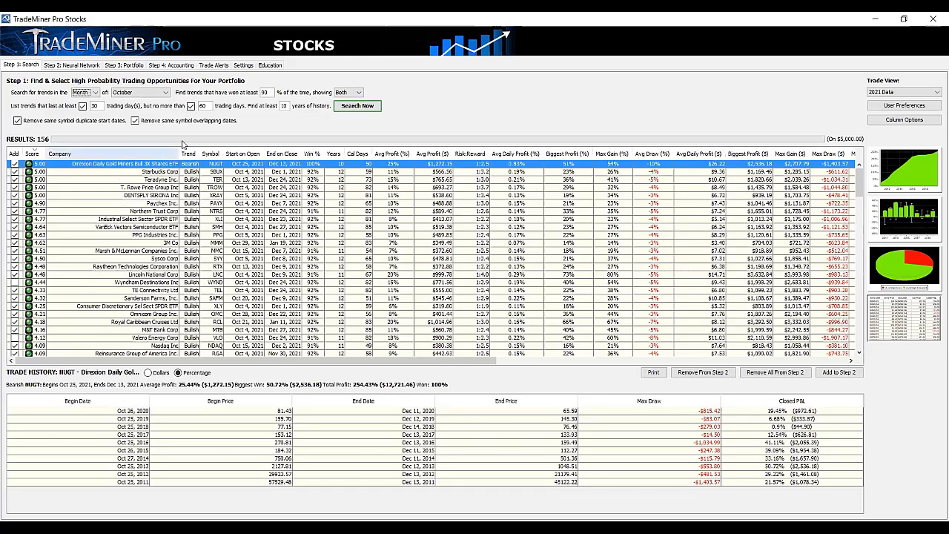
left_click(87, 65)
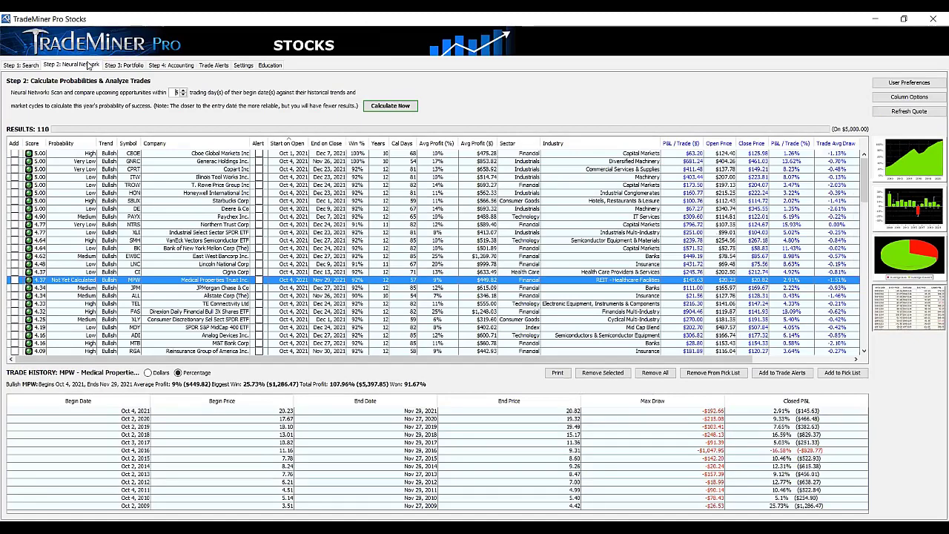
left_click(28, 66)
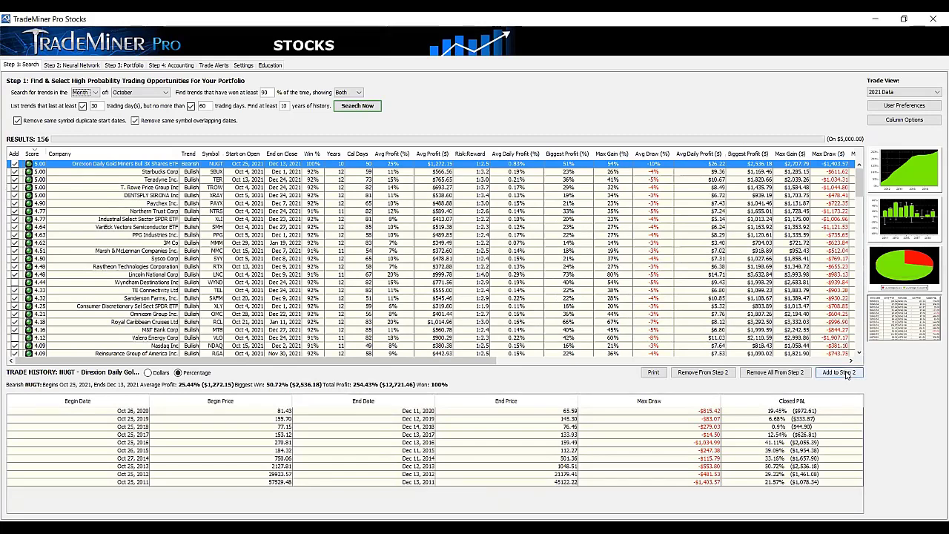
left_click(846, 375)
left_click(80, 67)
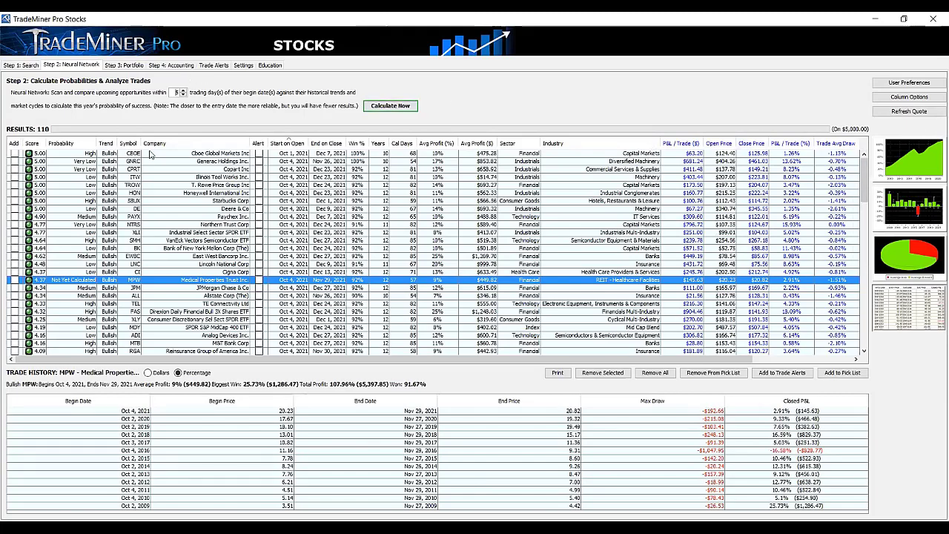
Sort the Neural Network trades by score, highest first, and by Start on Open date, earliest first
left_click(32, 143)
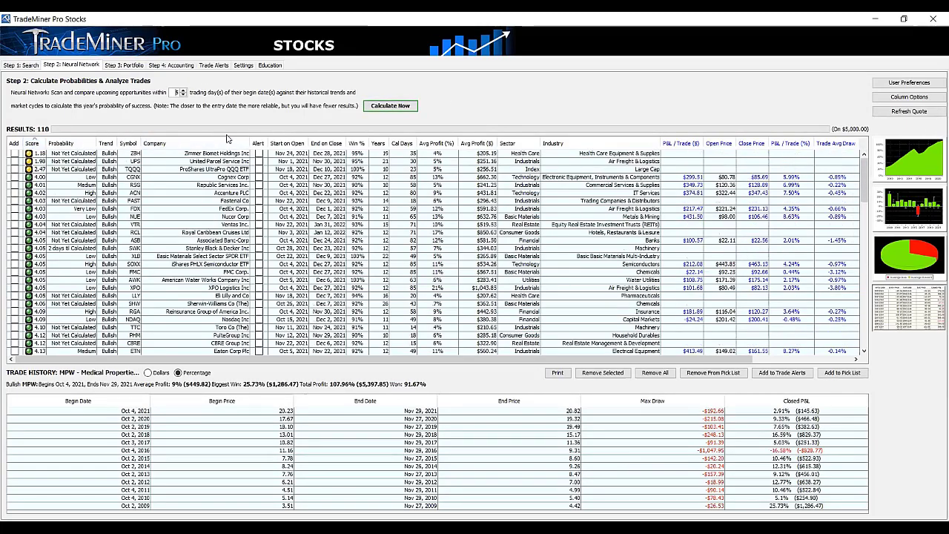
left_click(32, 143)
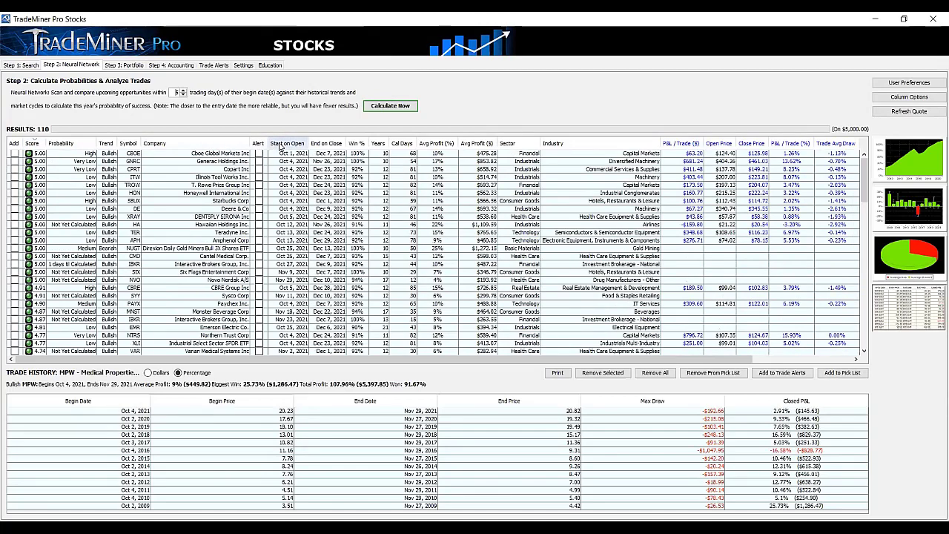
left_click(280, 143)
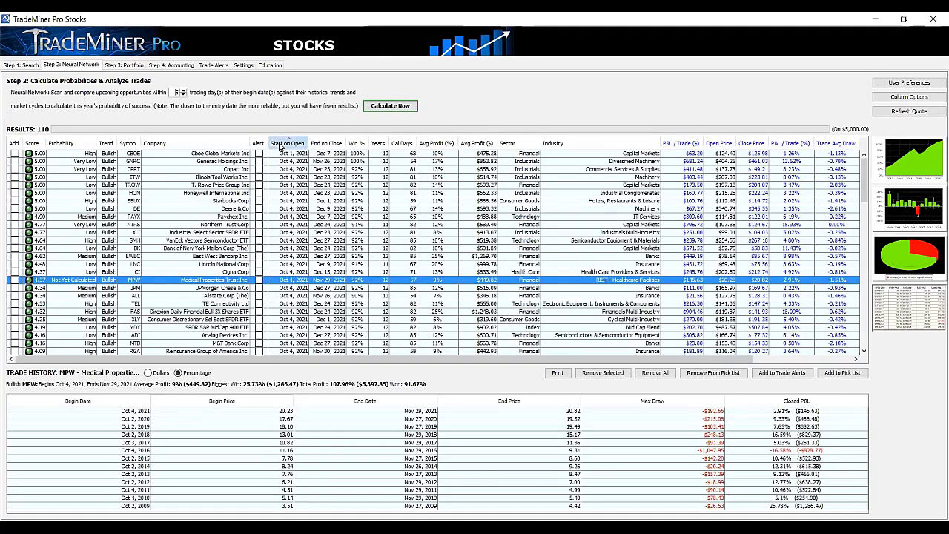
left_click(280, 144)
left_click(280, 144)
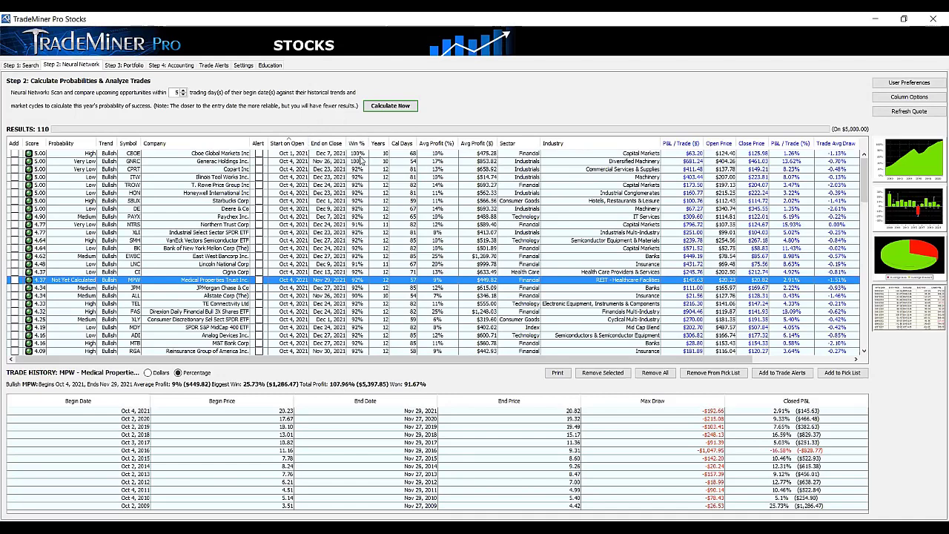
Show the Cboe Global Markets trade history and look over the price and profit columns of the Neural Network results
left_click(361, 155)
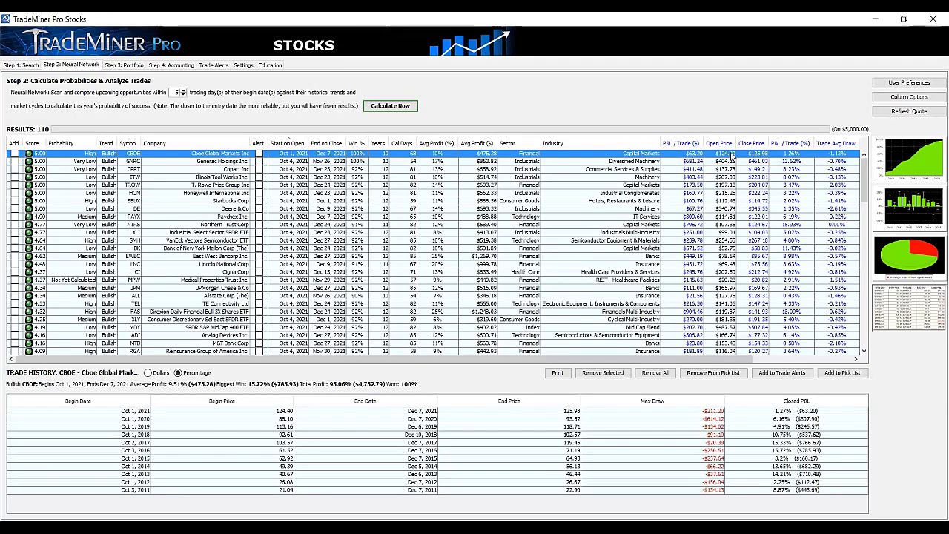
left_click(855, 360)
left_click(855, 360)
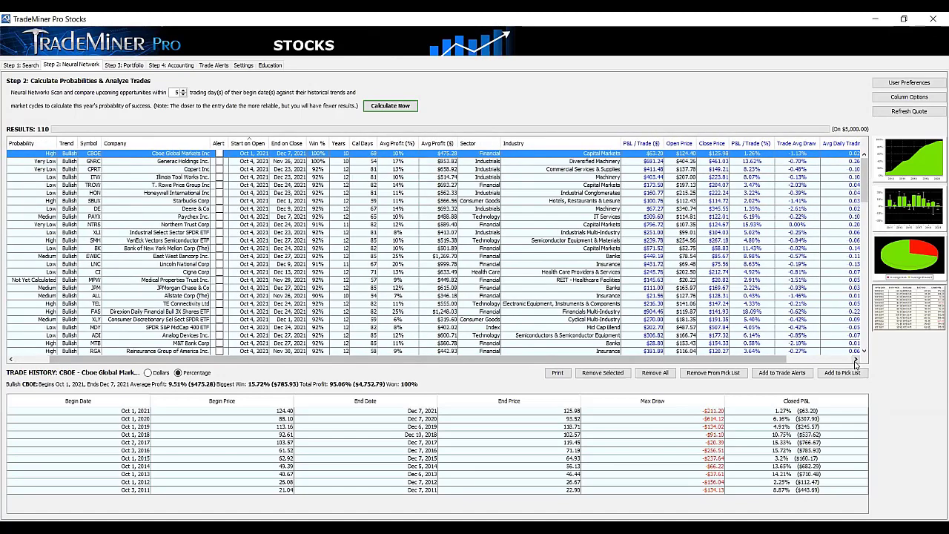
left_click(855, 359)
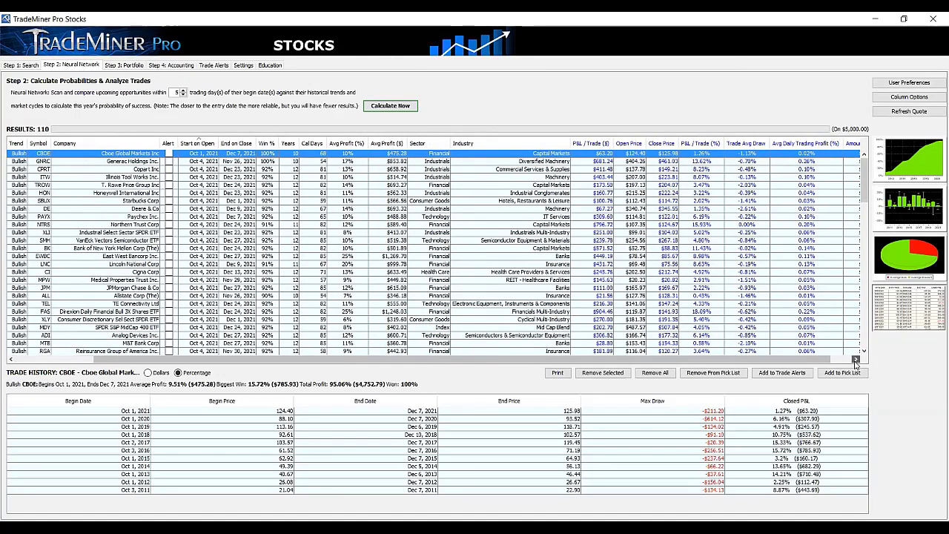
left_click(12, 361)
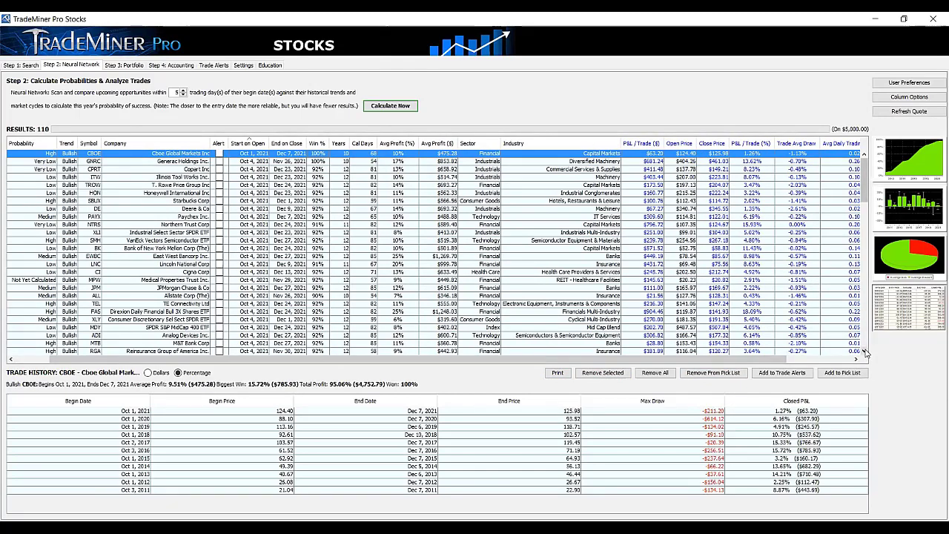
Show the Northern Trust Corp trade history and examine the P&L per trade values down the Neural Network list
left_click(634, 224)
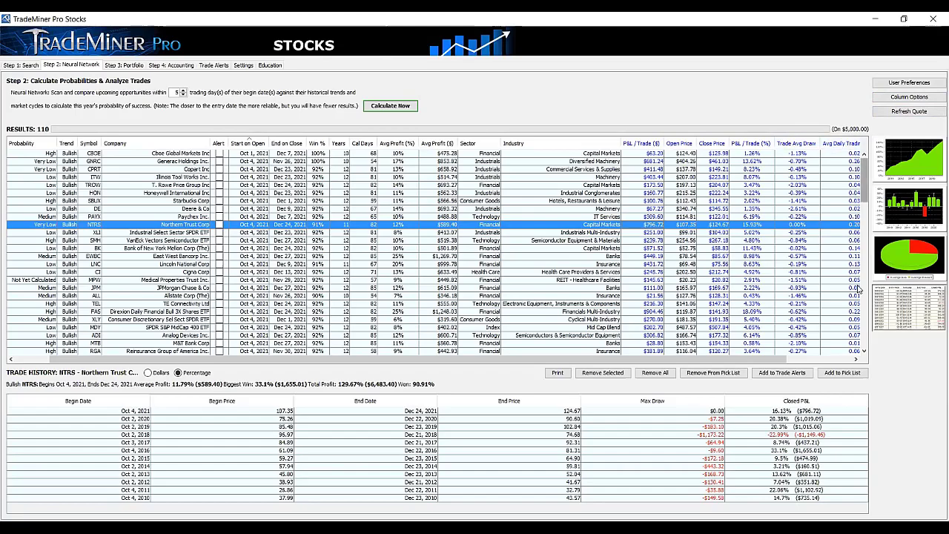
left_click(864, 350)
scroll(860, 232, "down", 10)
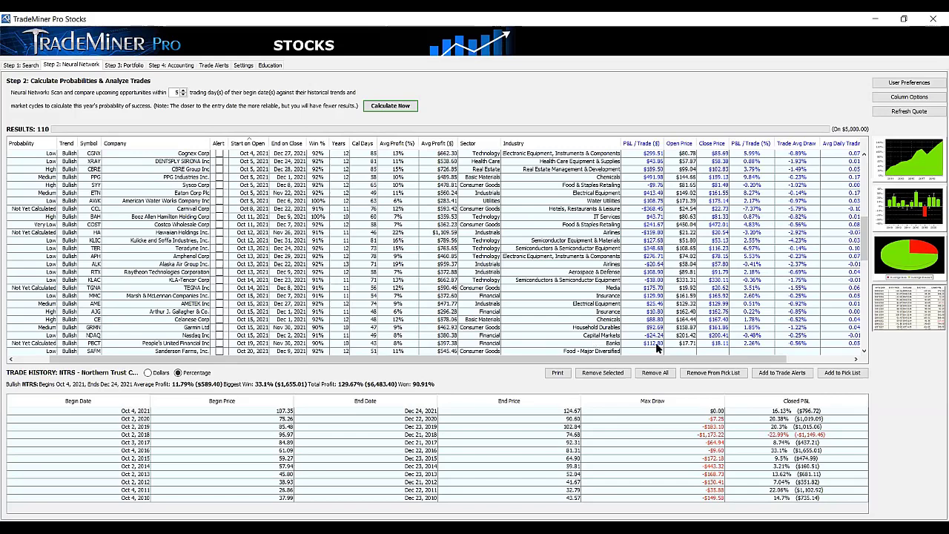
left_click(863, 172)
scroll(864, 172, "up", 3)
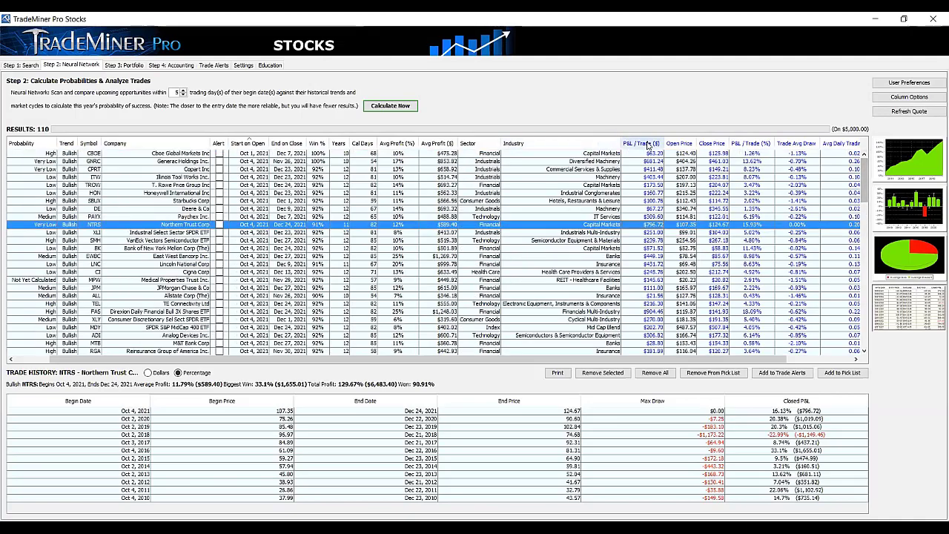
Sort the trades by P&L / Trade ($), highest first, and examine the losing trades, including Carnival Corp's trade history
left_click(642, 143)
left_click(642, 143)
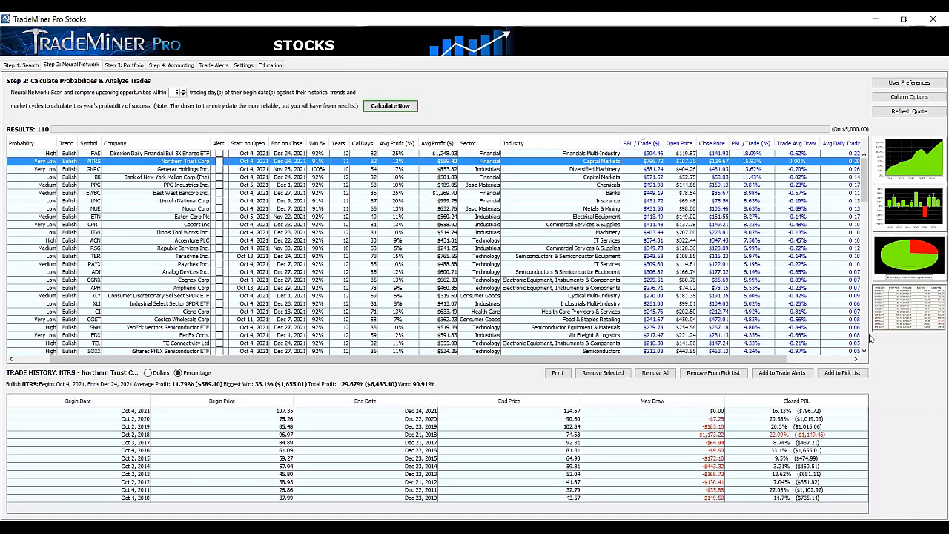
scroll(860, 347, "down", 15)
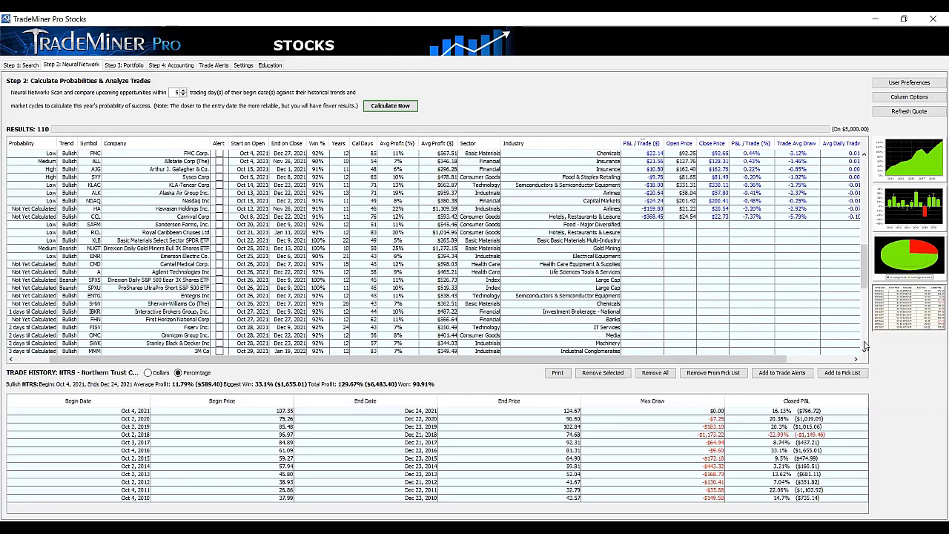
scroll(864, 154, "up", 2)
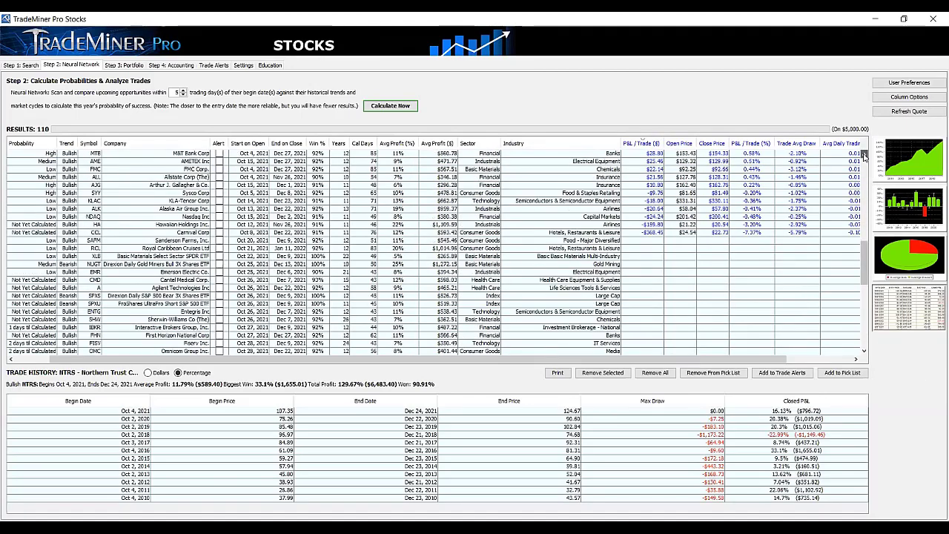
scroll(864, 155, "up", 1)
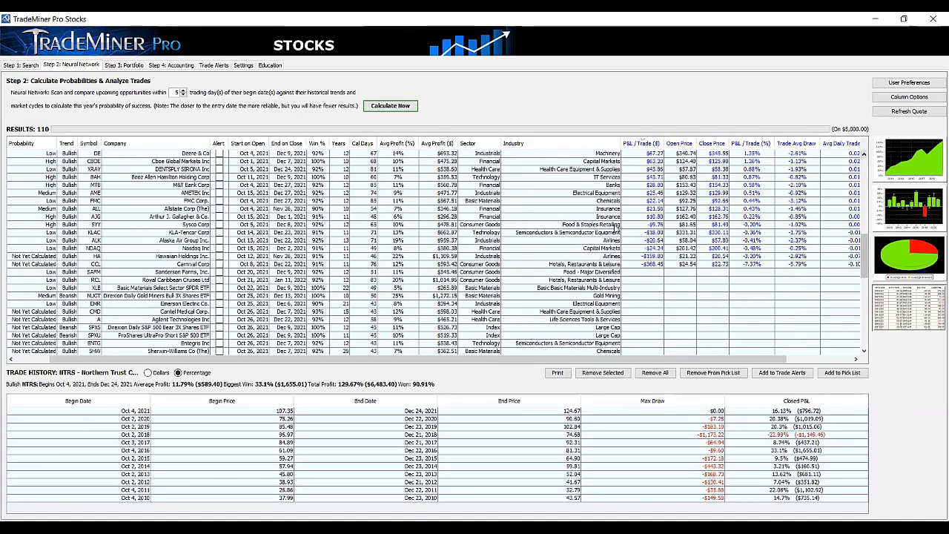
left_click(355, 264)
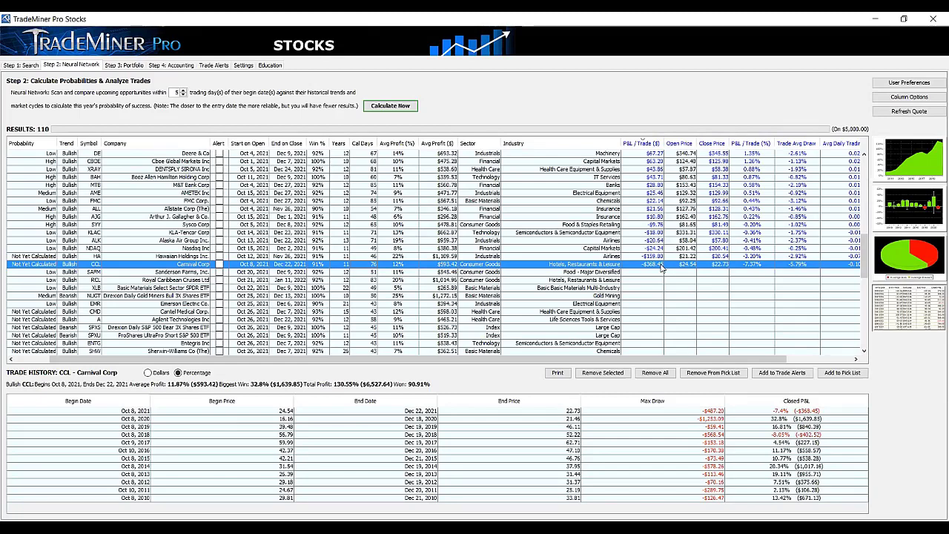
left_click(864, 163)
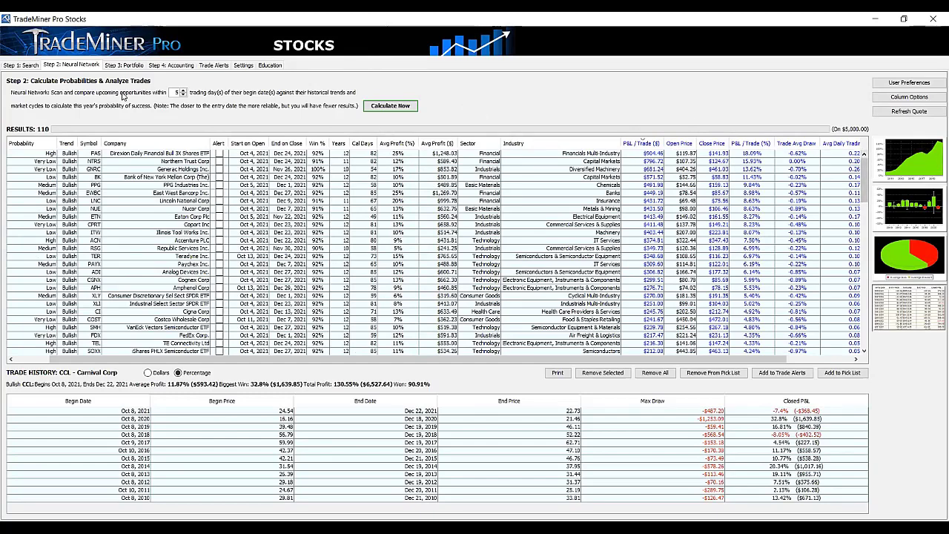
Sort the Neural Network trades by their Start on Open date
left_click(243, 144)
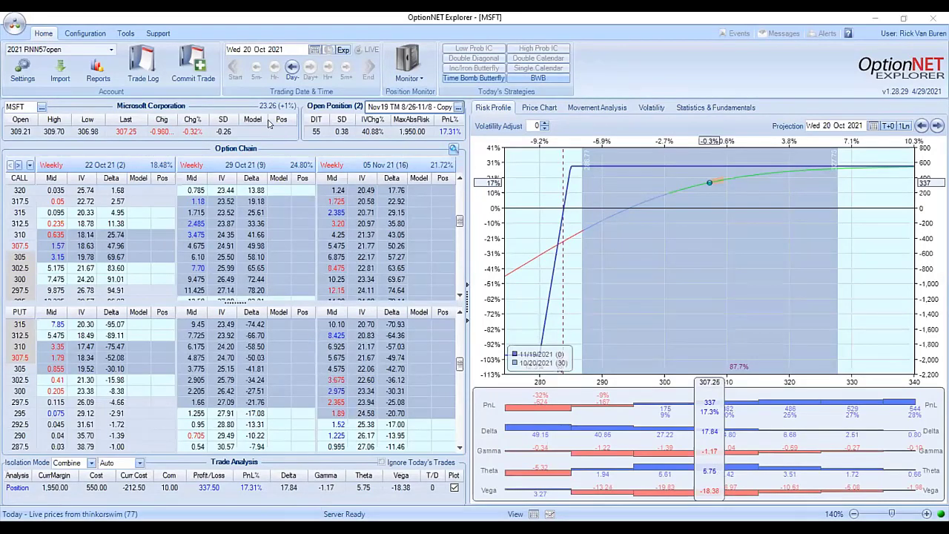
In OptionNET Explorer, go to the MSFT trade's logged entry on 26 Aug 2021 at 14:05 and show its option chain positions
left_click(146, 64)
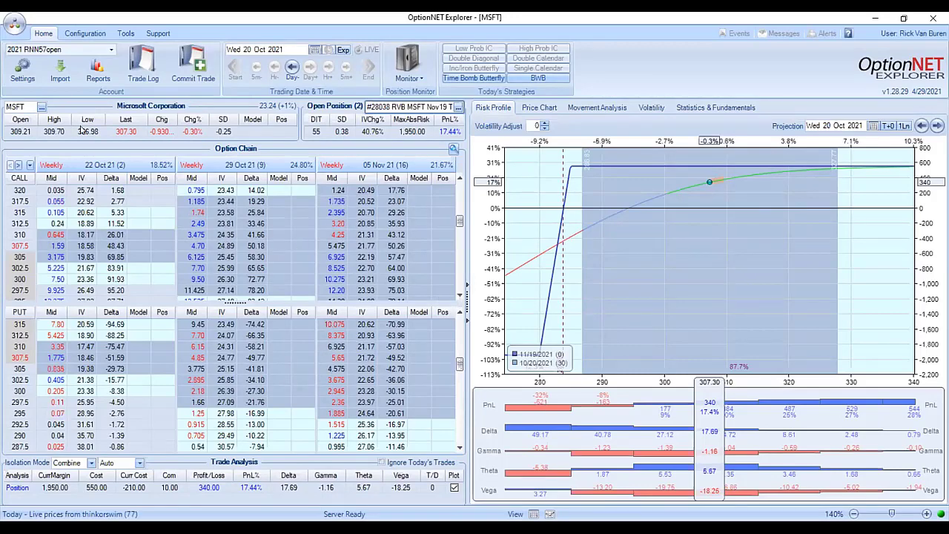
left_click(140, 72)
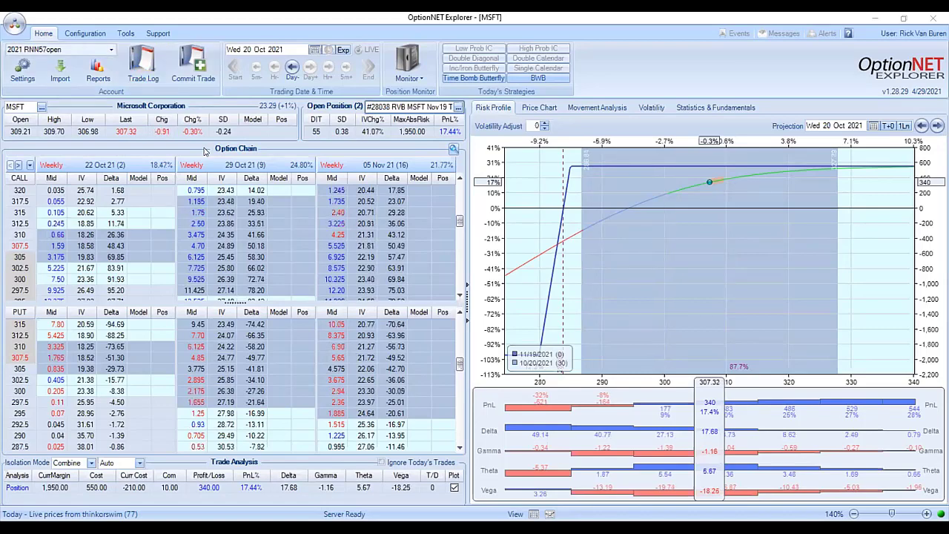
key("shift+F10")
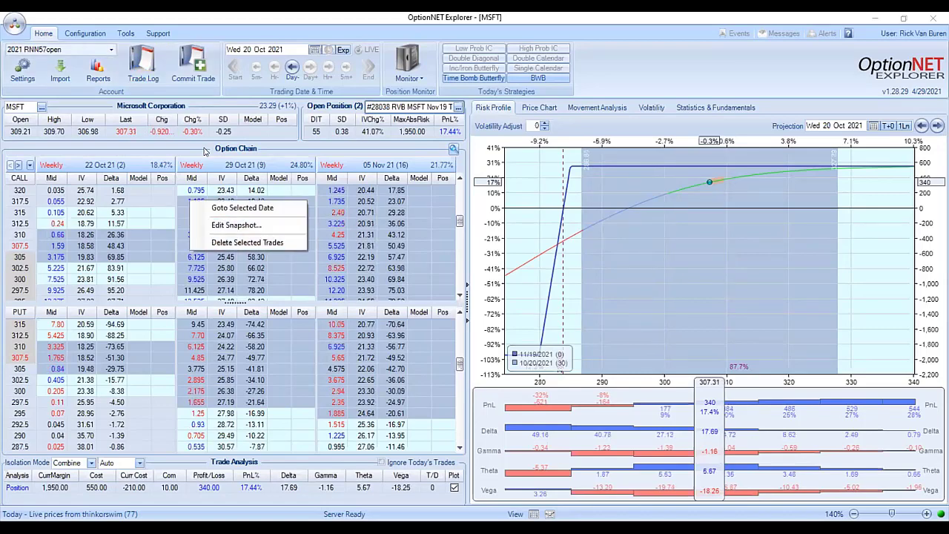
key("Down")
key("Return")
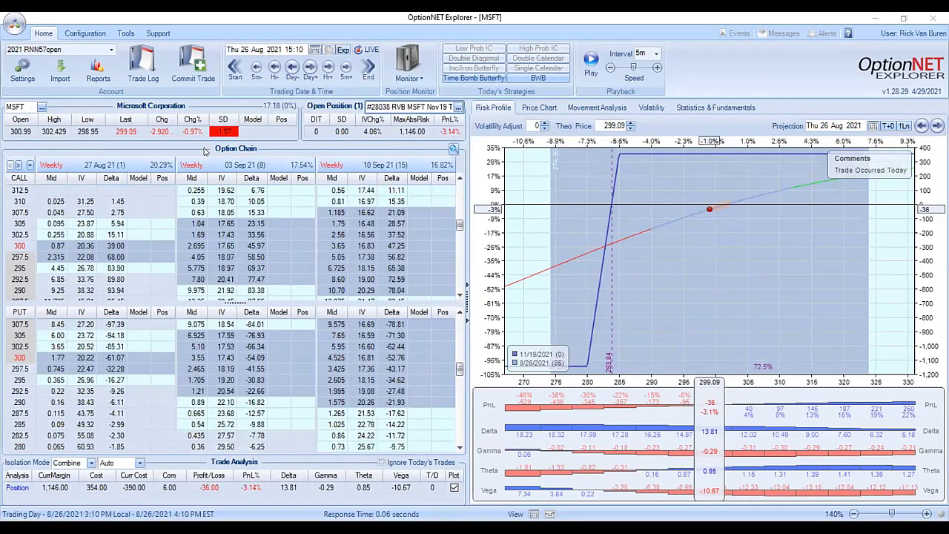
key("shift+F10")
key("Return")
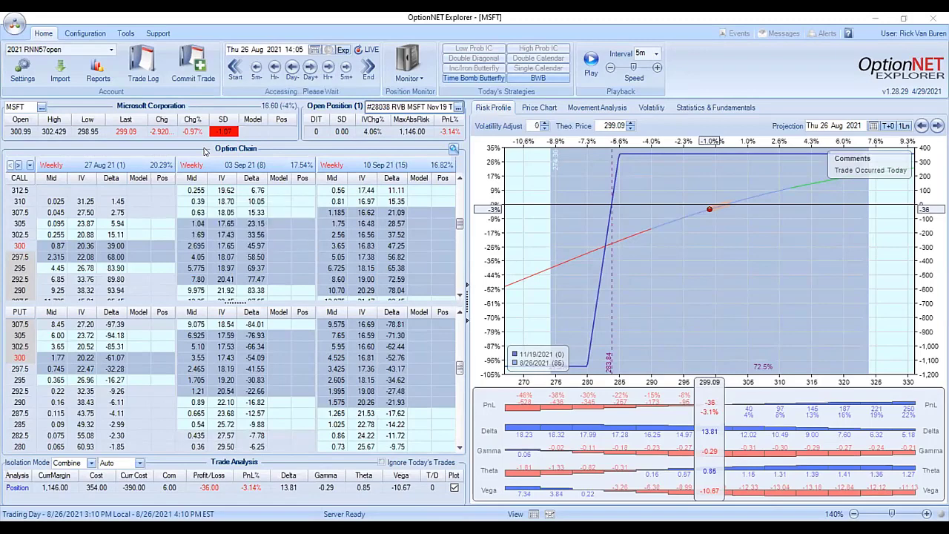
left_click(453, 151)
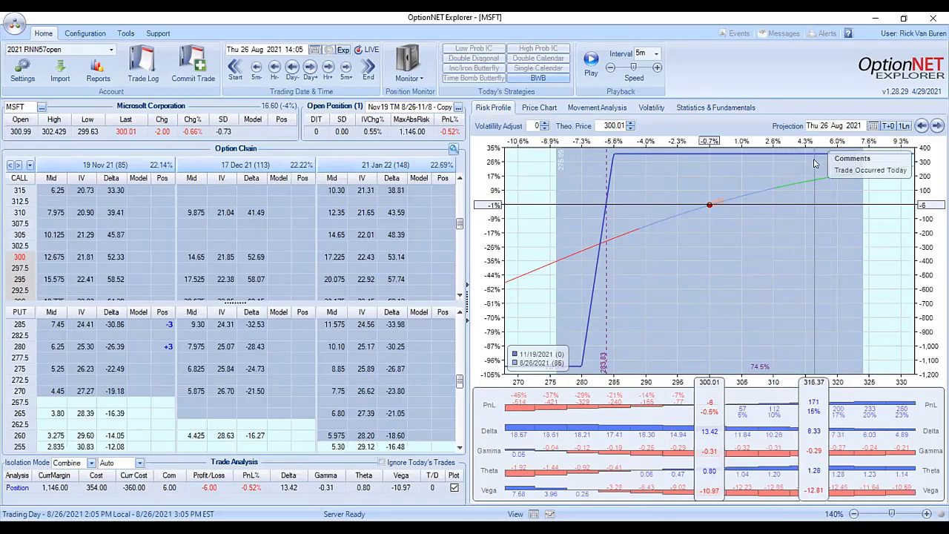
Advance the MSFT trade to its next adjustment and inspect the risk profile over higher and lower prices
left_click(137, 58)
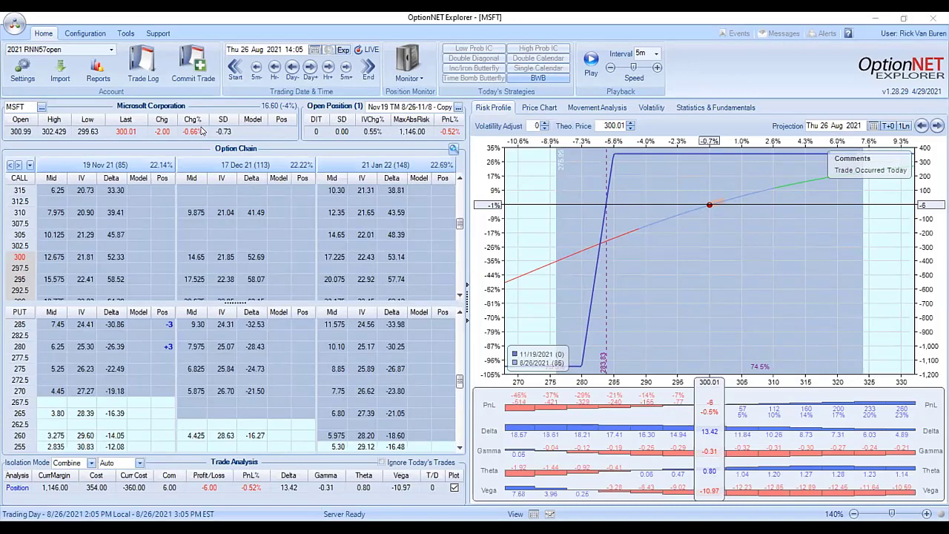
left_click(370, 68)
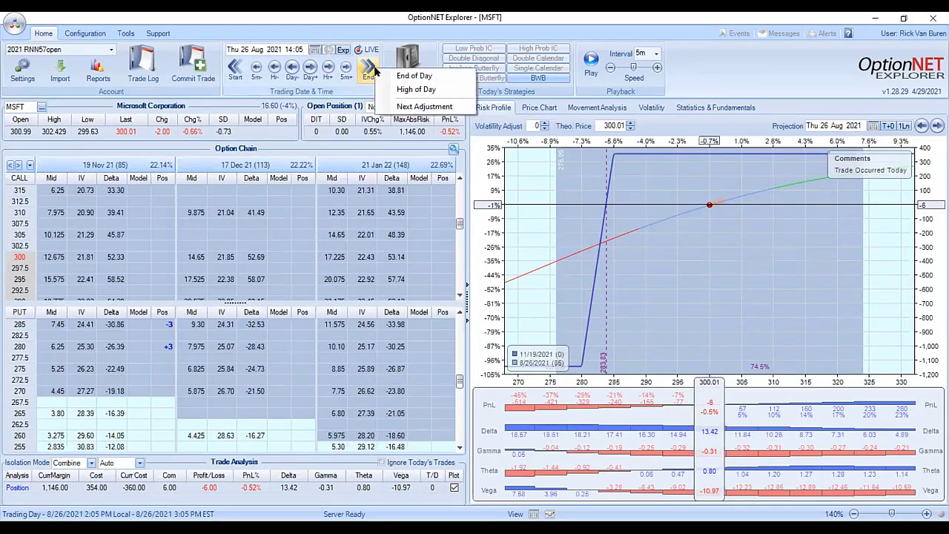
left_click(407, 109)
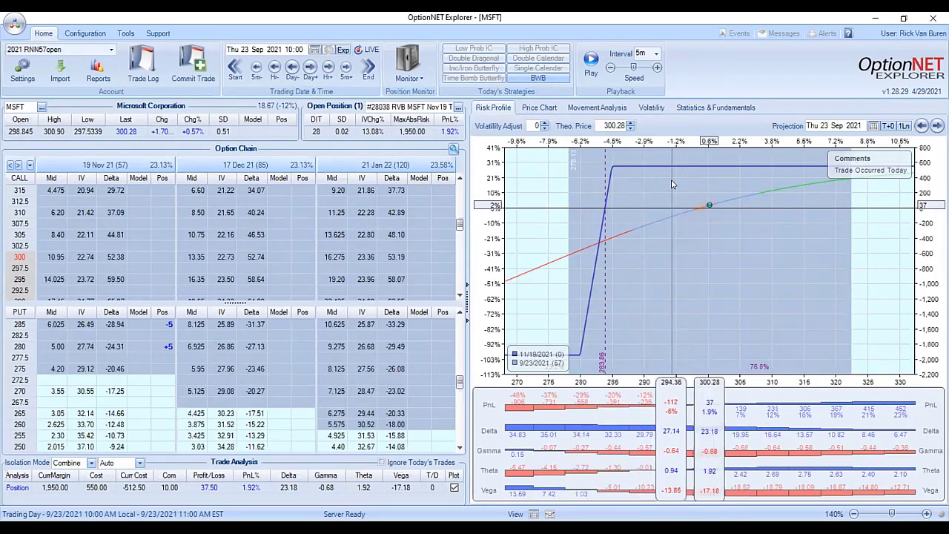
left_click_drag(683, 199, 596, 195)
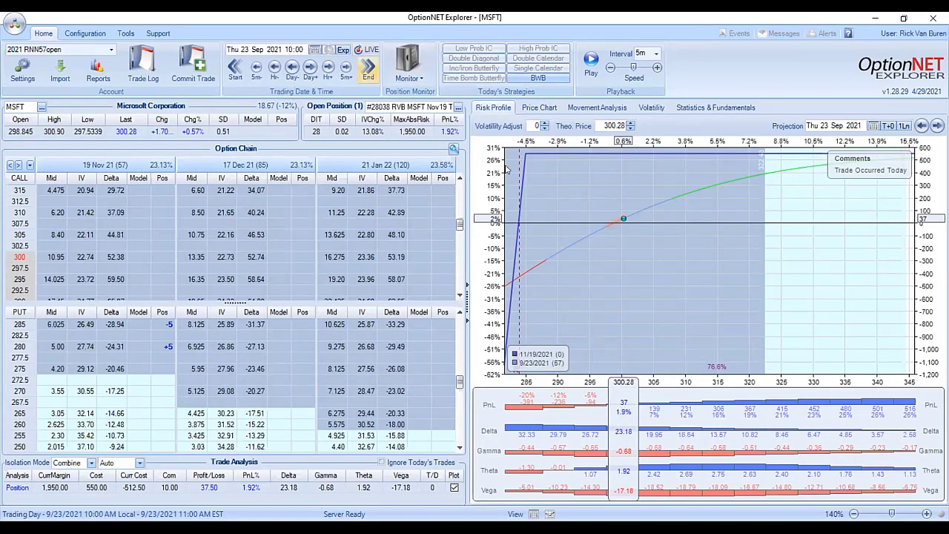
left_click_drag(625, 255, 679, 249)
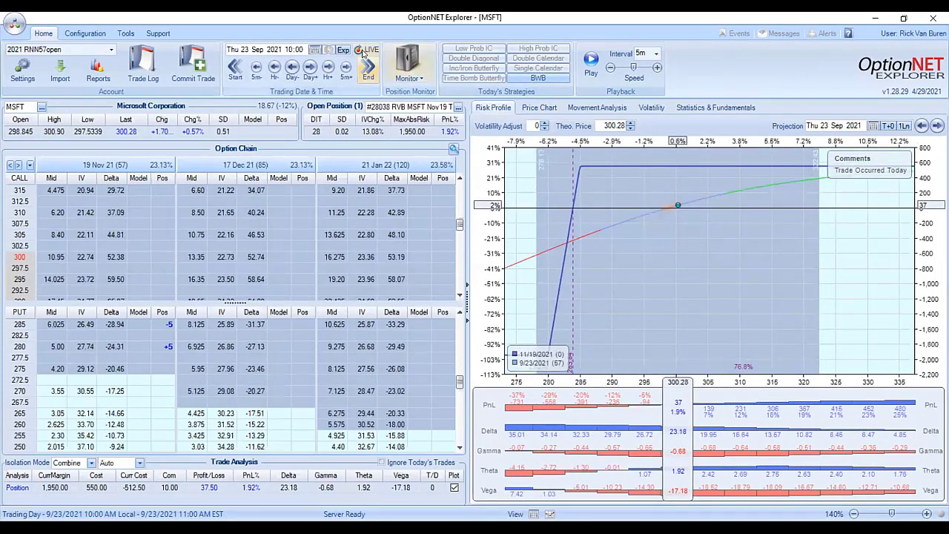
Return to live prices, load symbol RCL and inspect the lower price range of its risk profile
left_click(362, 50)
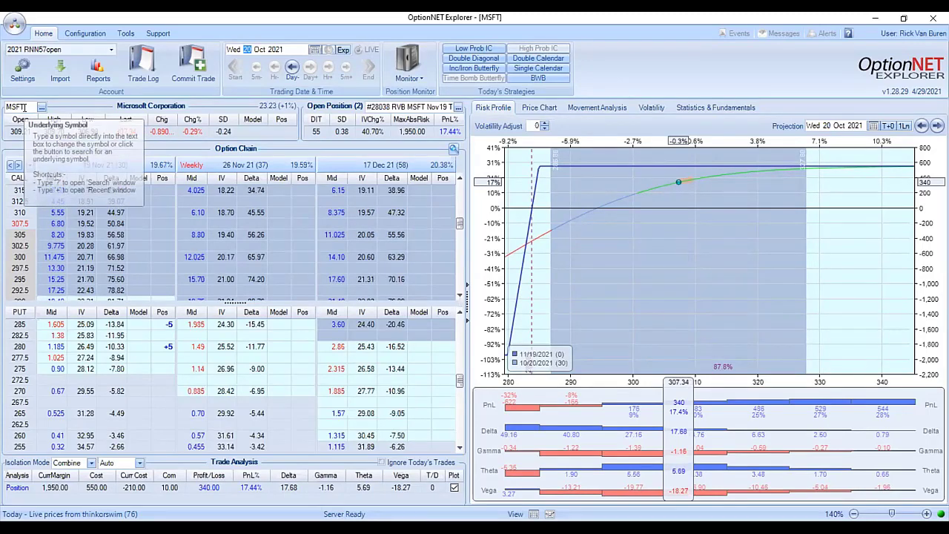
double_click(25, 107)
type("RCL")
key("Return")
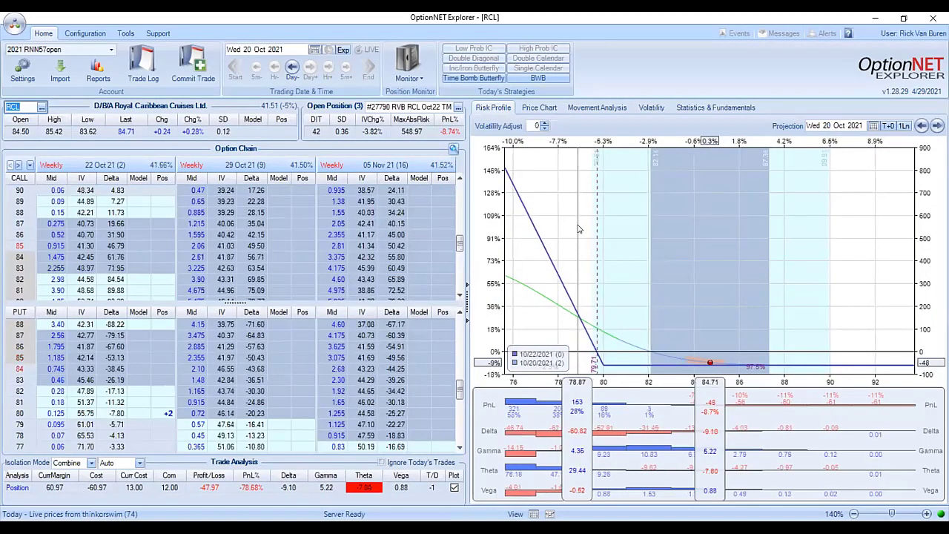
left_click_drag(627, 163, 798, 271)
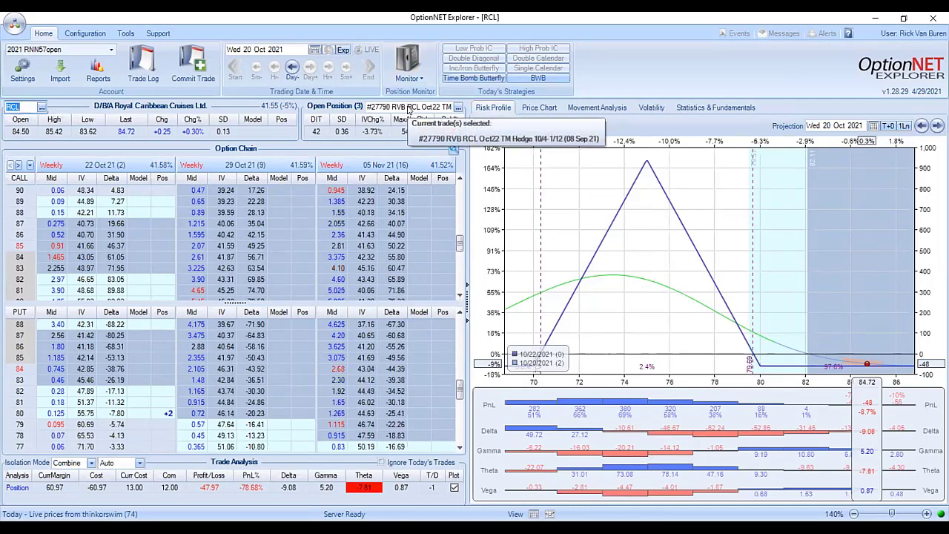
Open the RCL Nov26 TM Hedge position and show its legs in the option chain
left_click(407, 109)
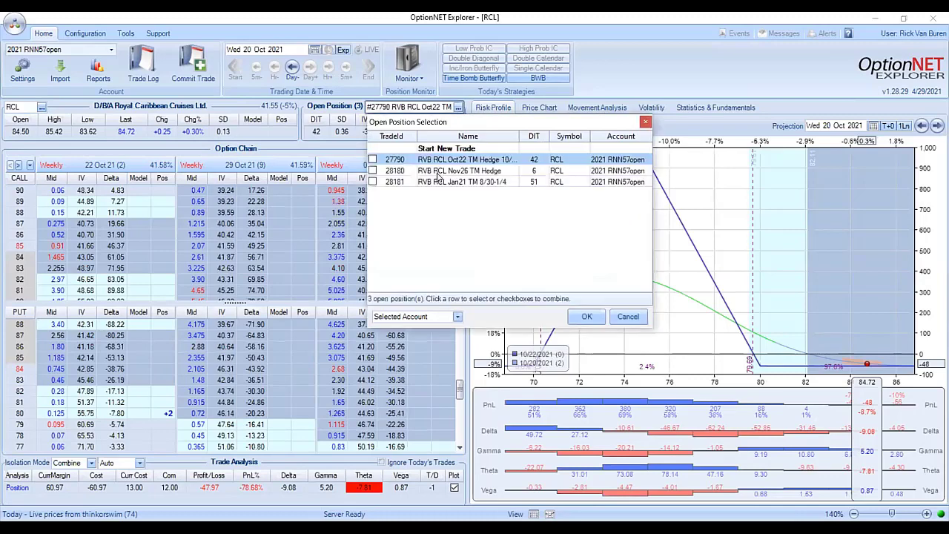
left_click(438, 172)
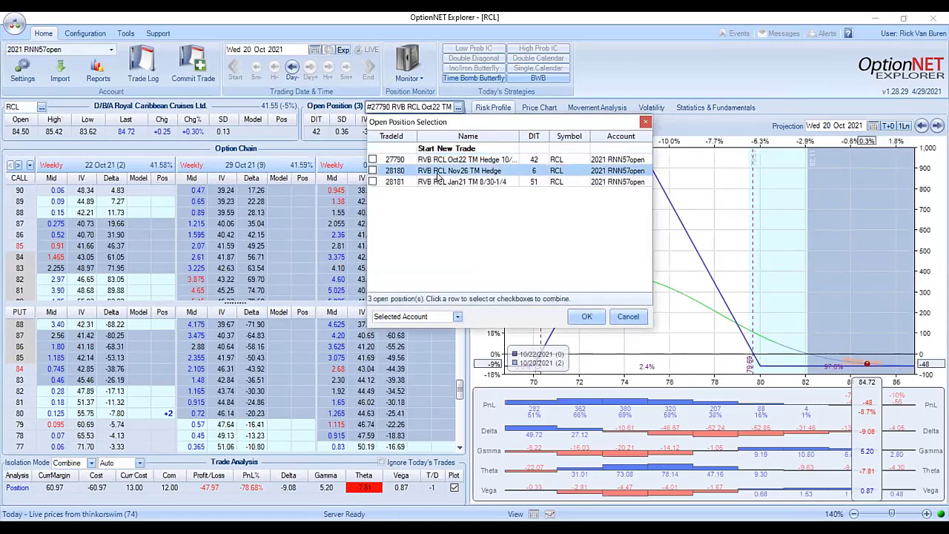
double_click(438, 172)
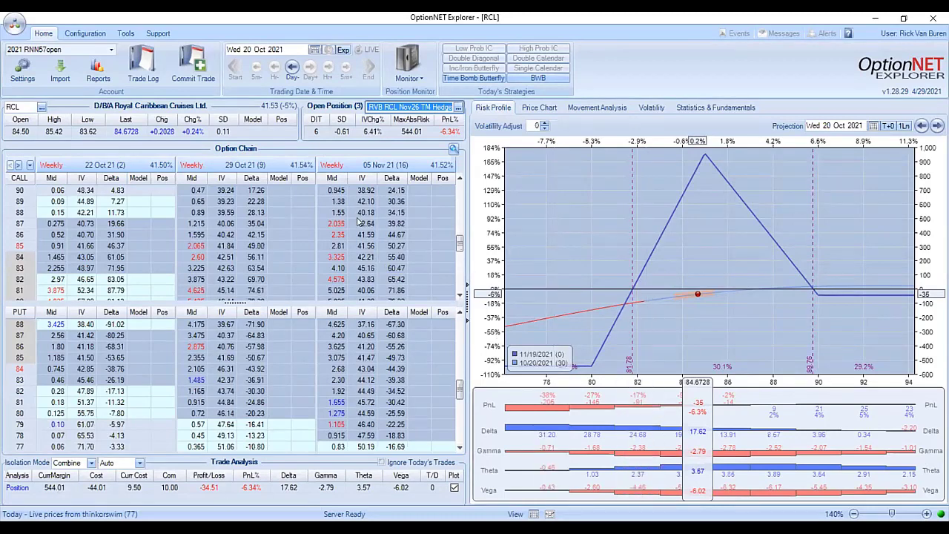
left_click(453, 149)
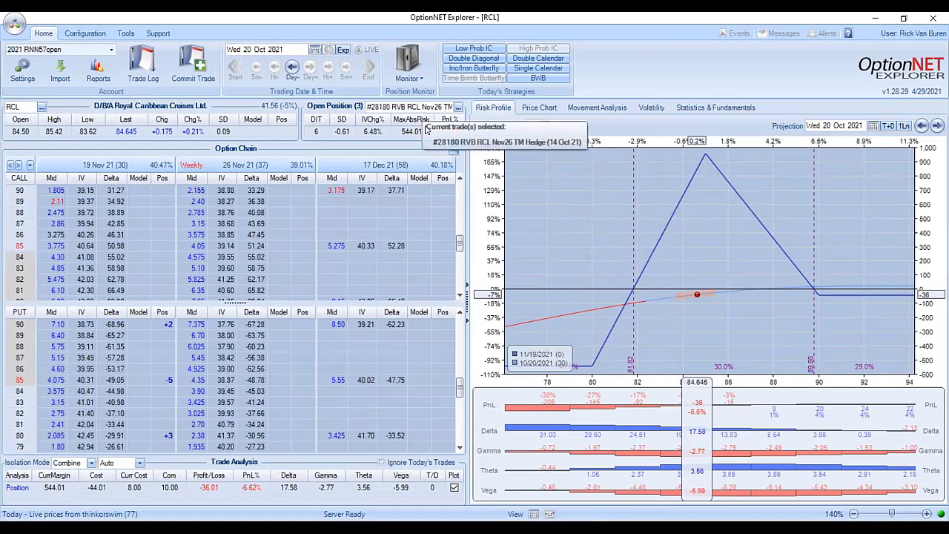
Open the RCL Jan21 TM 8/30-1/4 position and examine its risk profile
left_click(426, 125)
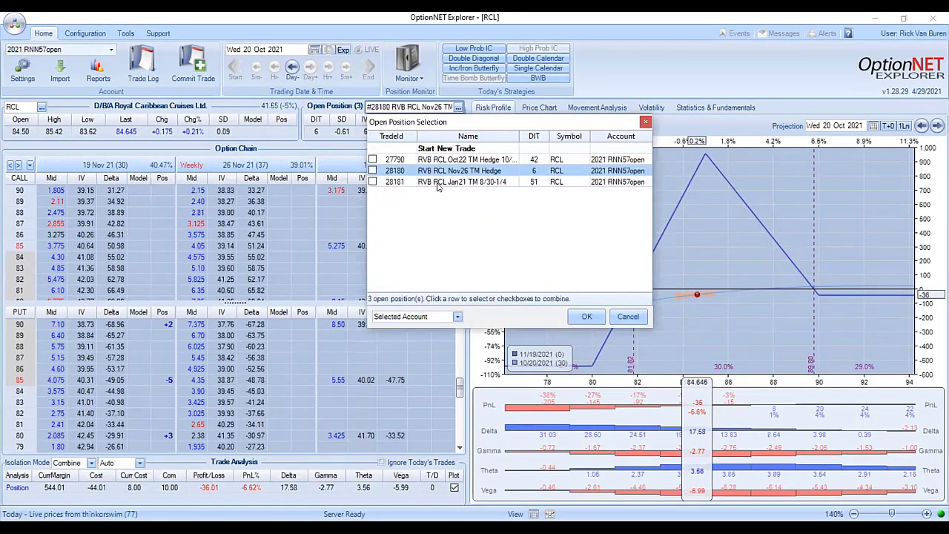
left_click(437, 182)
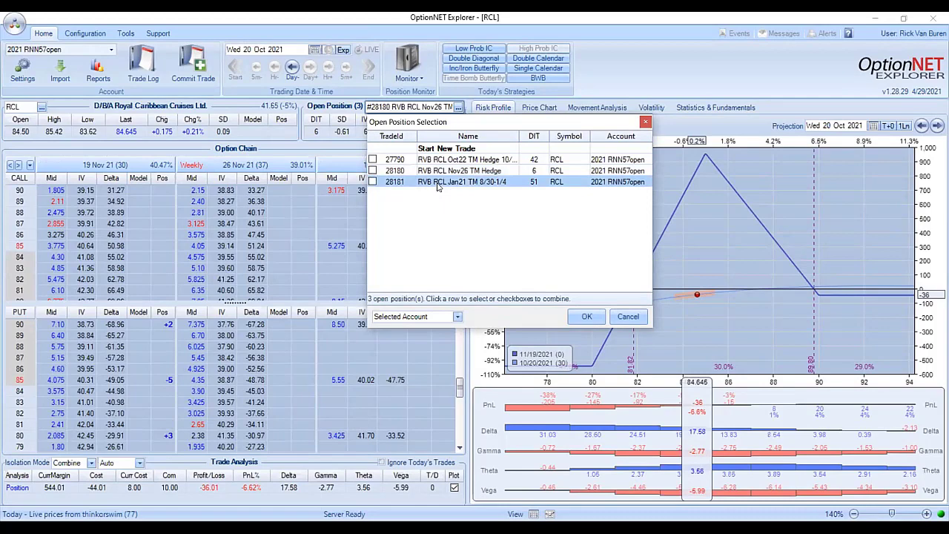
key("Return")
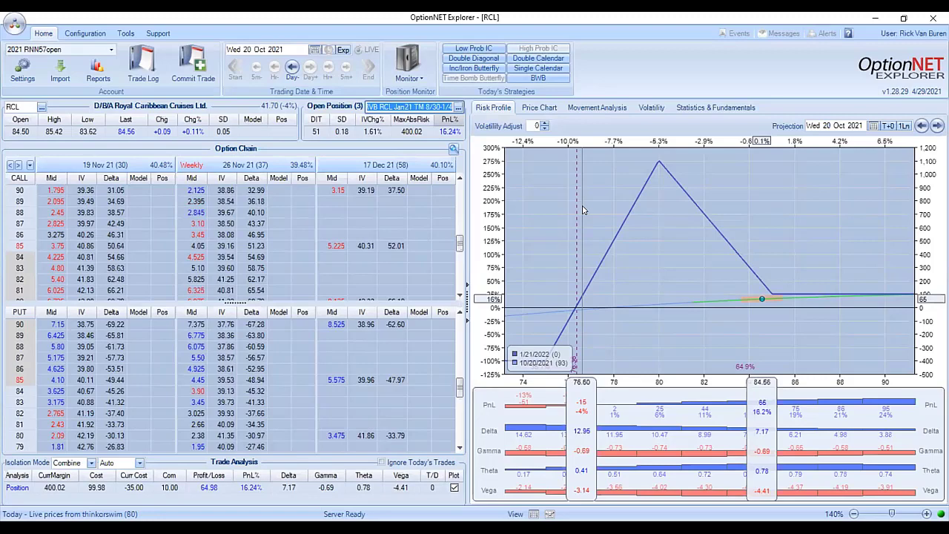
left_click(654, 206)
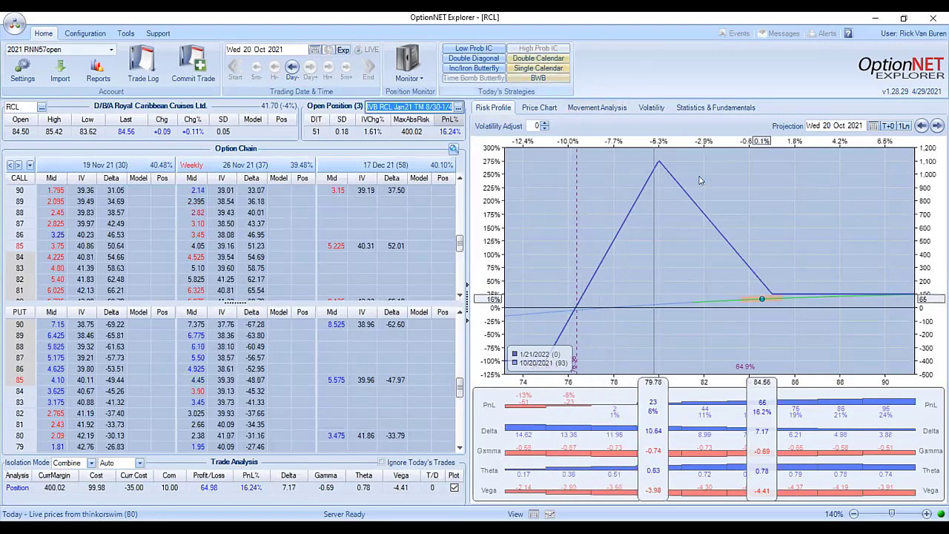
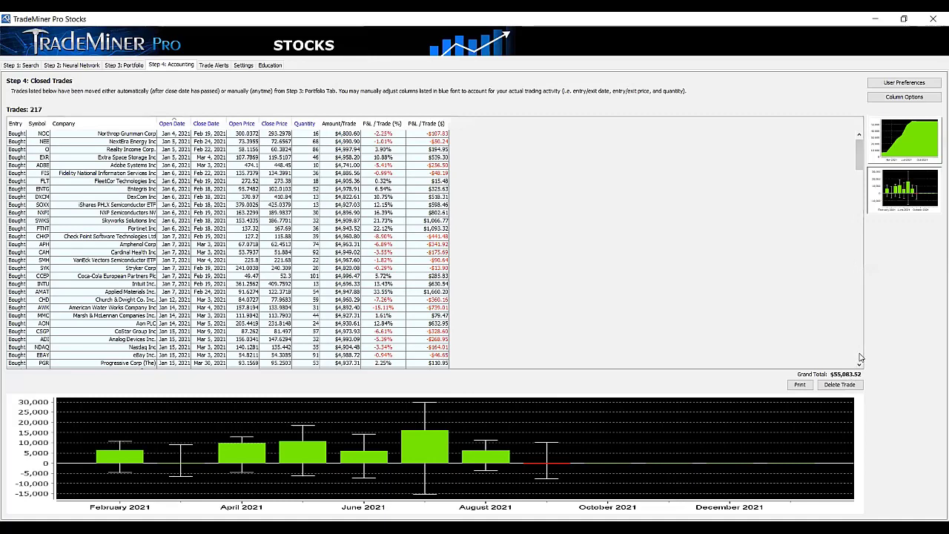
In TradeMiner Pro, compare the closed trades' cumulative and monthly profit charts and look through the trade list
left_click(859, 135)
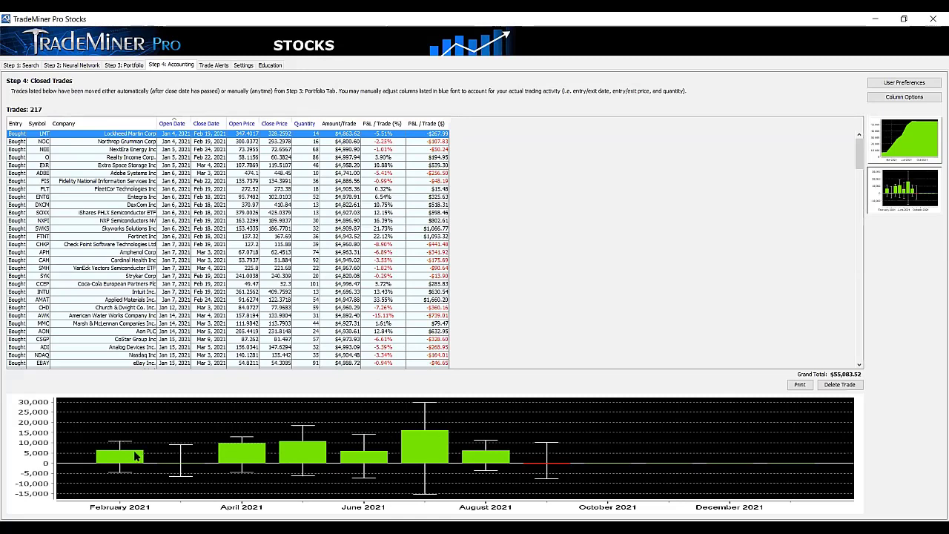
left_click(912, 138)
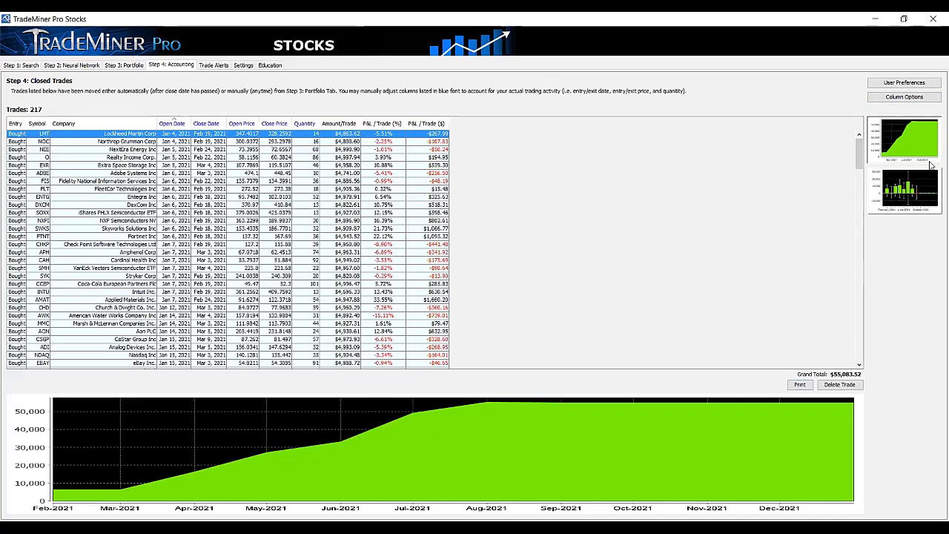
left_click(906, 186)
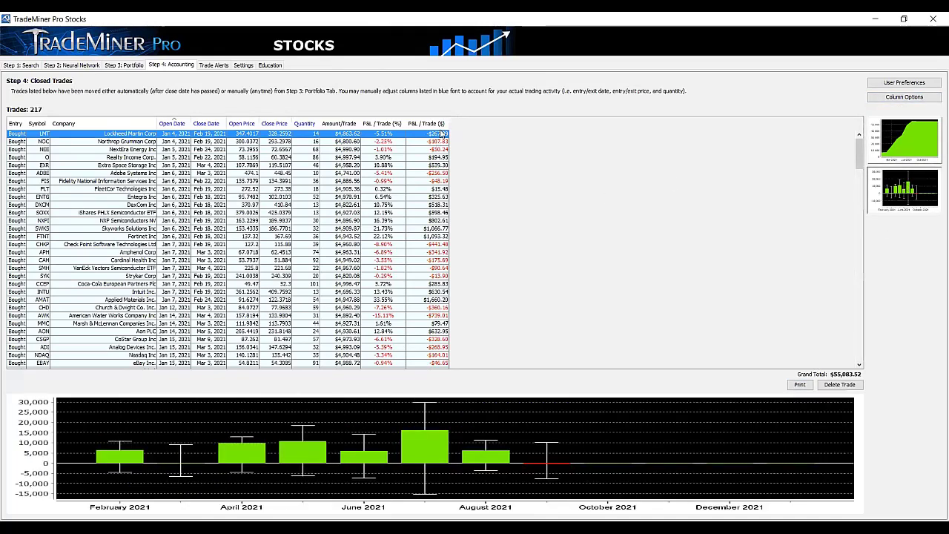
left_click(861, 355)
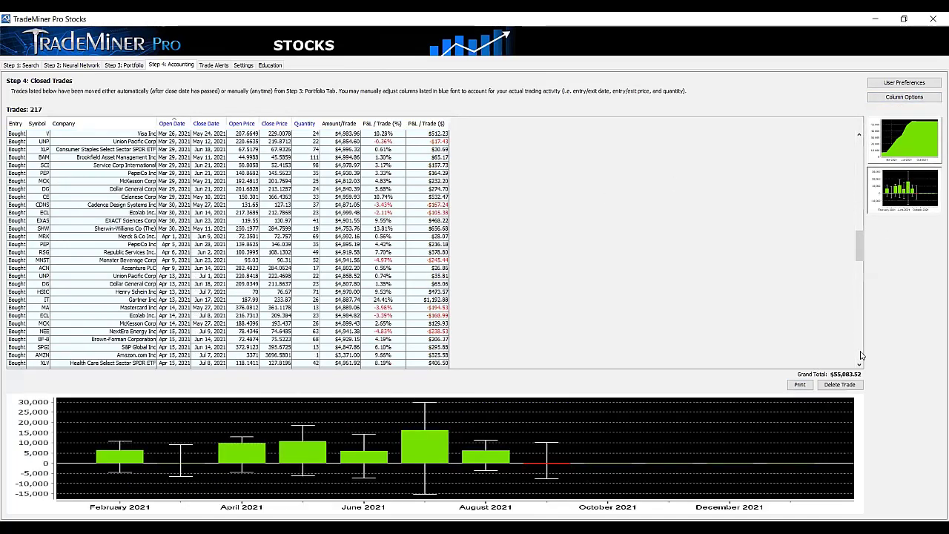
left_click(860, 356)
left_click(860, 348)
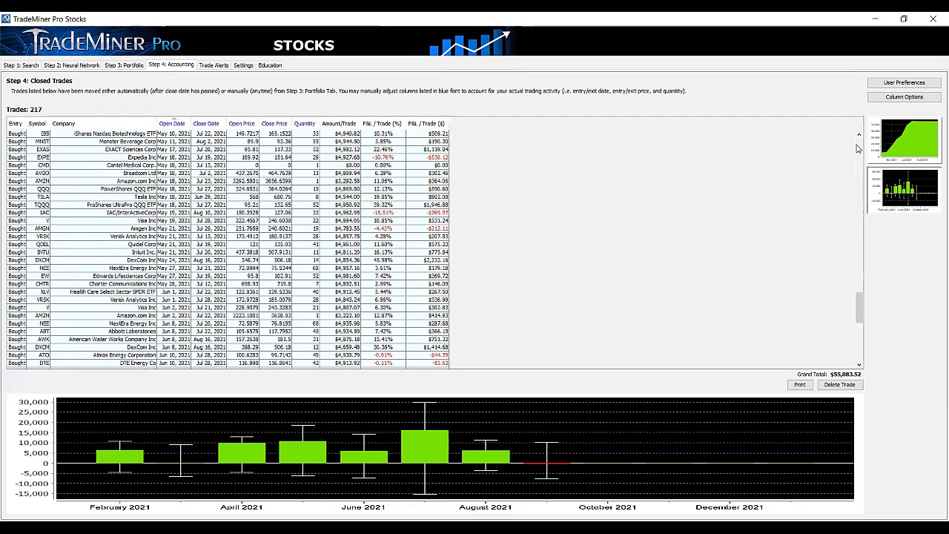
left_click(858, 148)
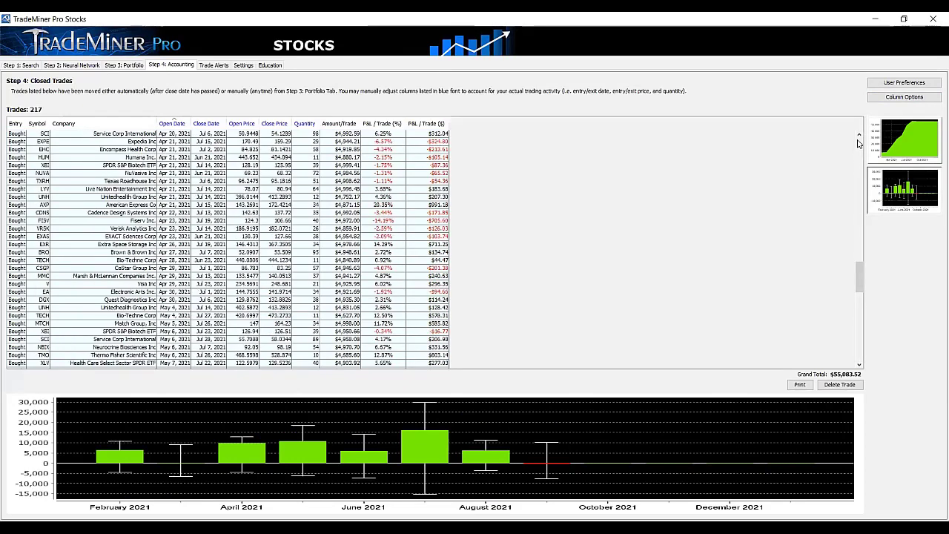
Sort the closed trades by P&L / Trade ($), highest first, and examine the biggest winners and losers
left_click(429, 124)
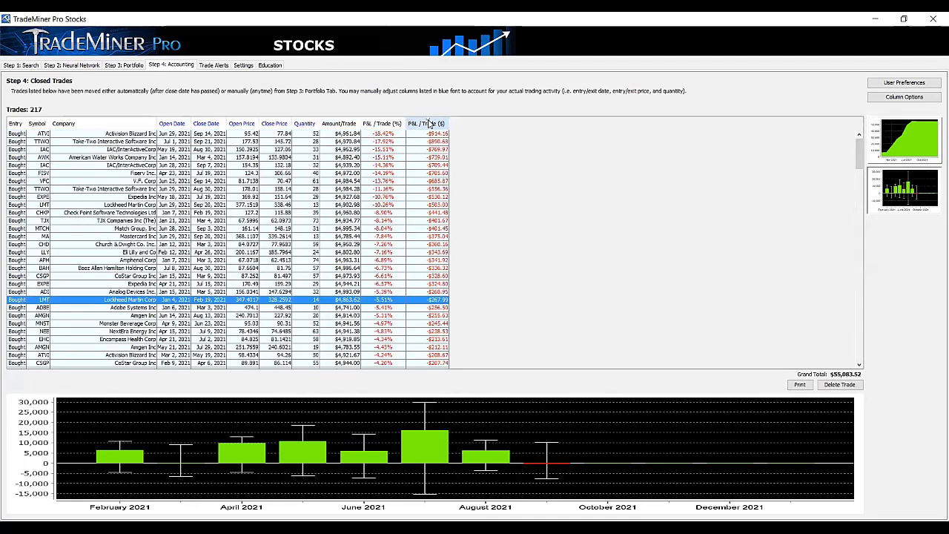
left_click(429, 123)
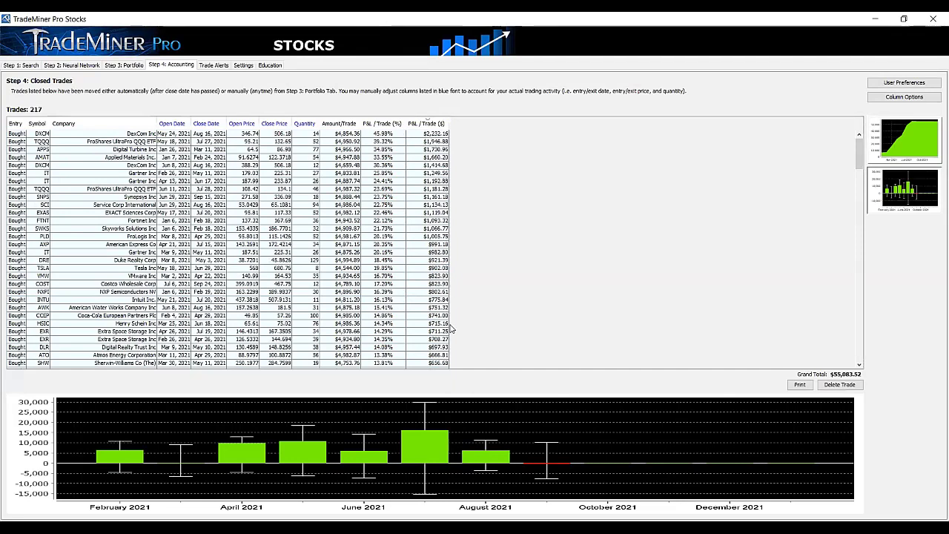
left_click_drag(860, 366, 862, 369)
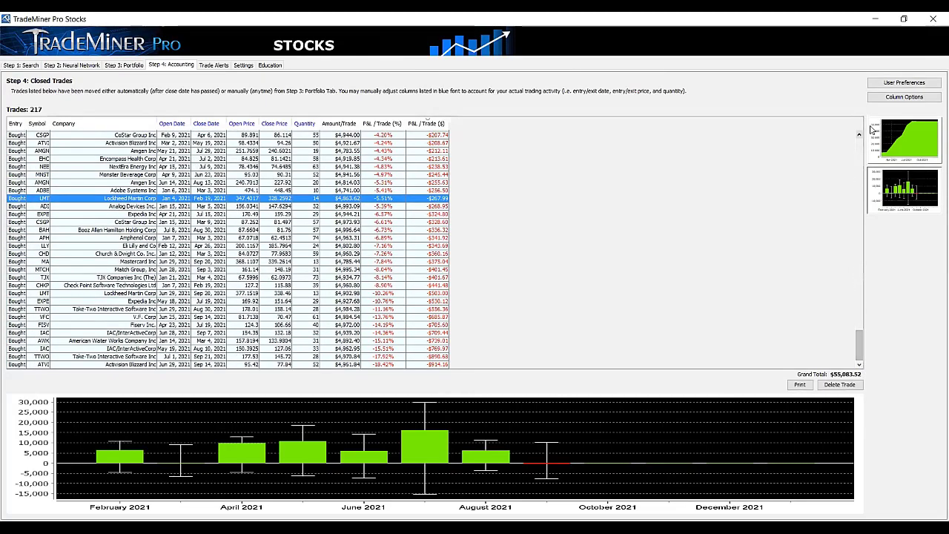
left_click_drag(861, 142, 862, 142)
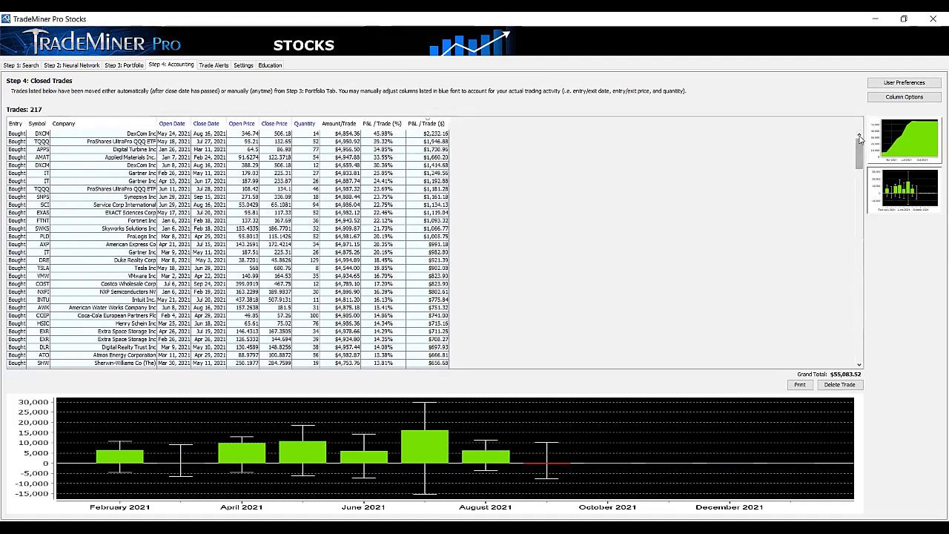
Return to the October trend search results
left_click(24, 65)
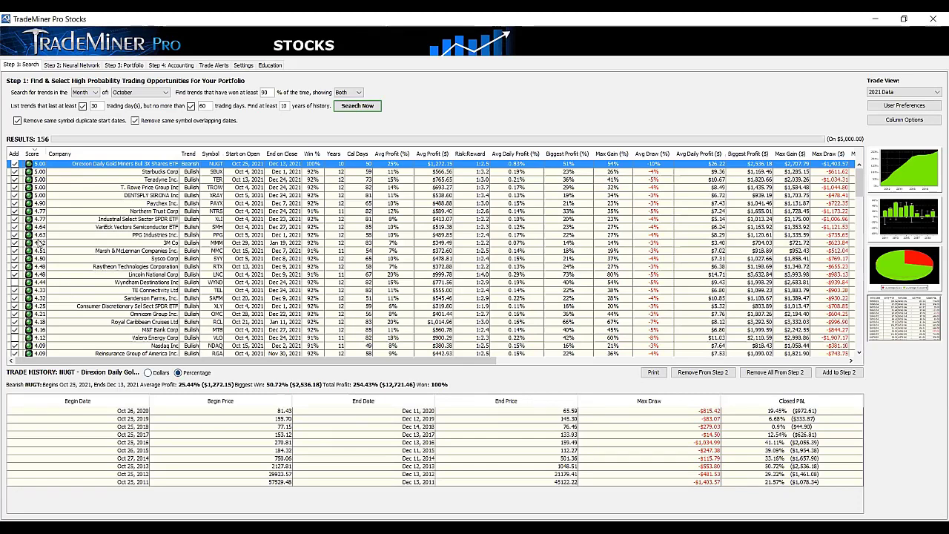
Sort the October trend results by symbol and look through both ends of the list
left_click(209, 153)
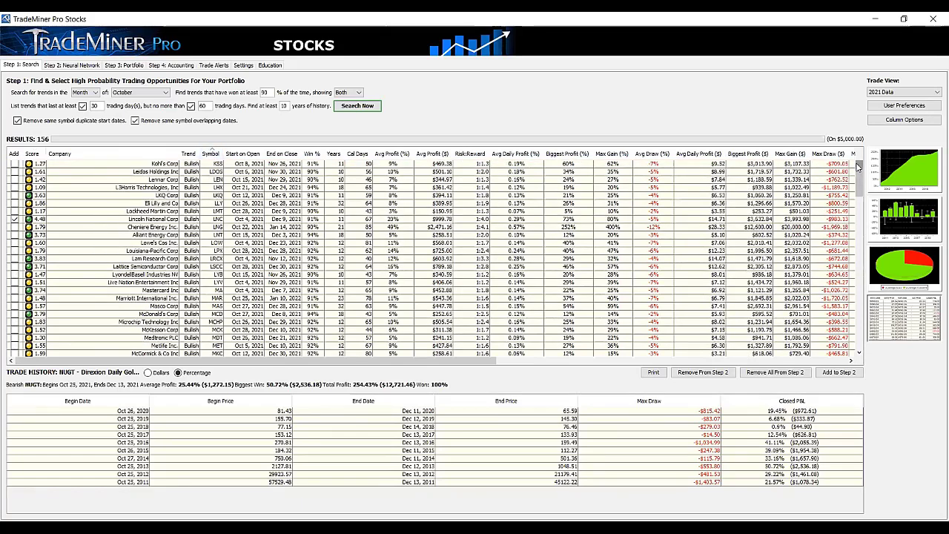
left_click(211, 153)
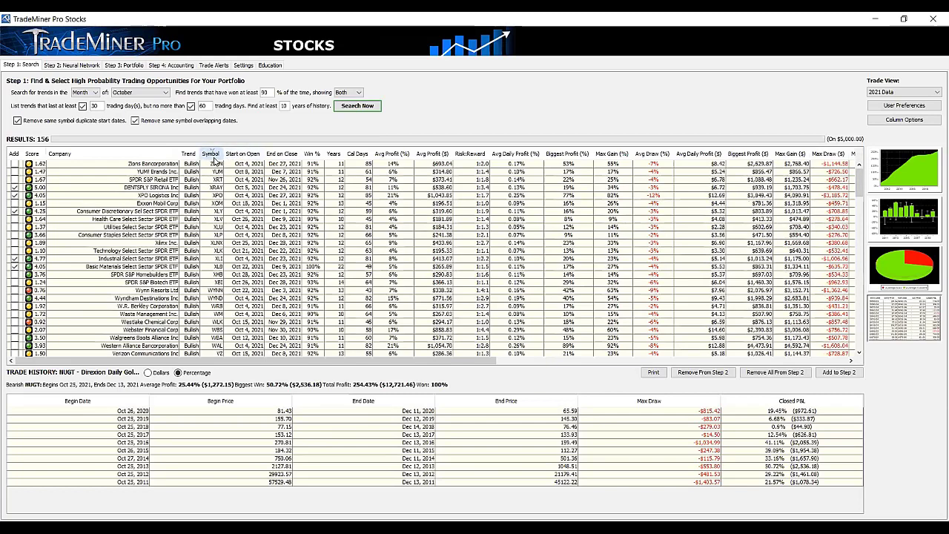
left_click(212, 154)
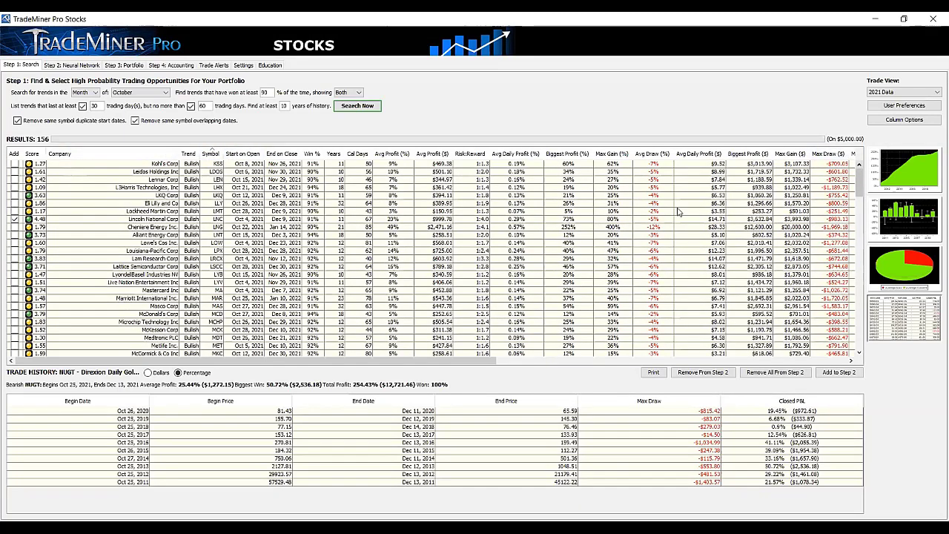
Sort the October trend results by score, highest first, and check the available trend direction options
left_click(33, 153)
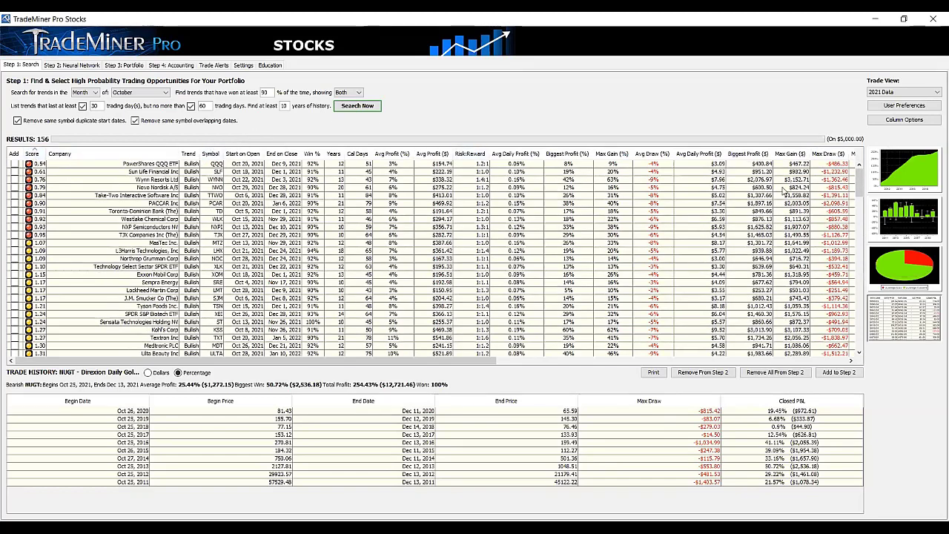
left_click(33, 153)
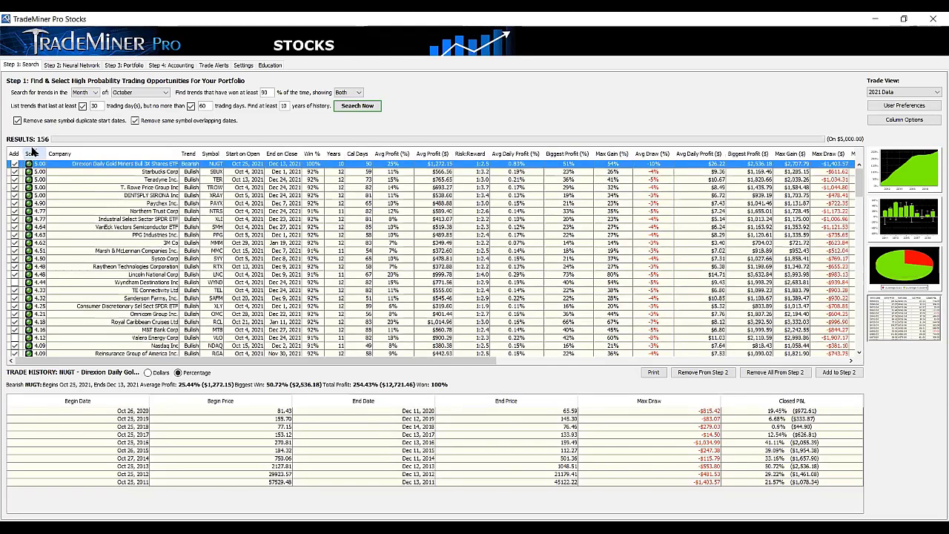
left_click(355, 92)
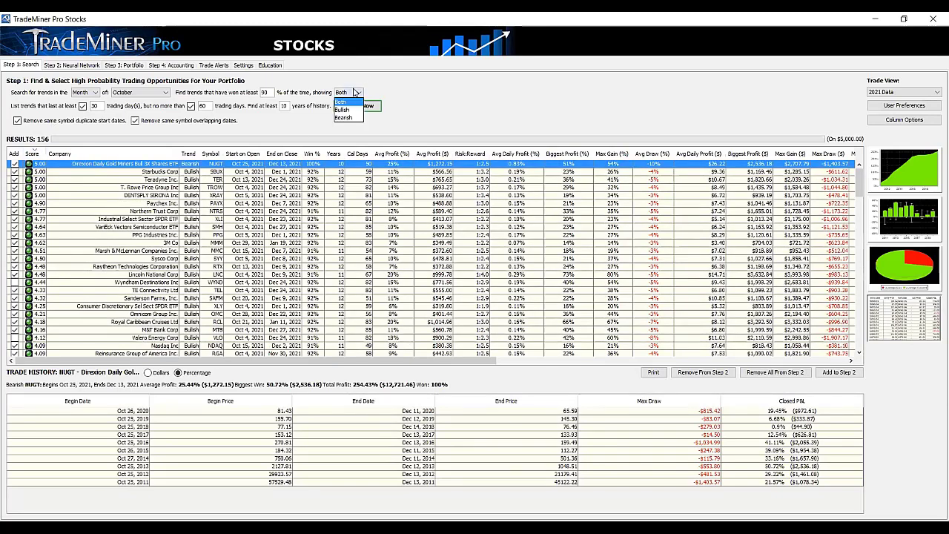
left_click(415, 86)
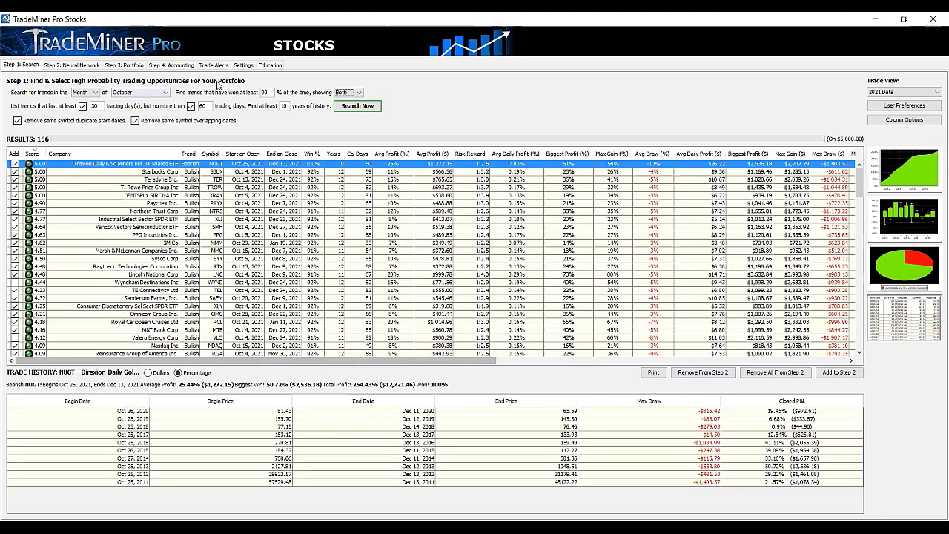
Sort the closed trades by open date, earliest first, and return to the October trend search results
left_click(173, 65)
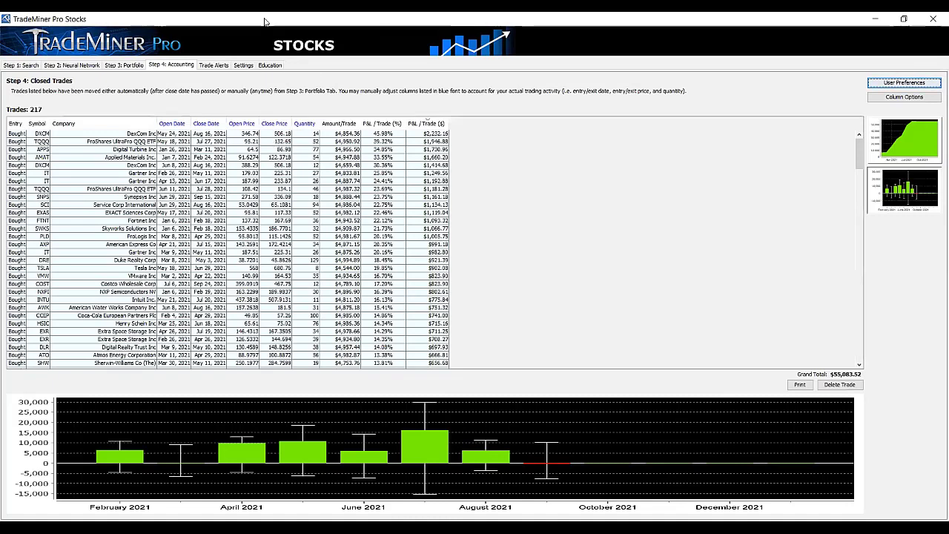
left_click(164, 122)
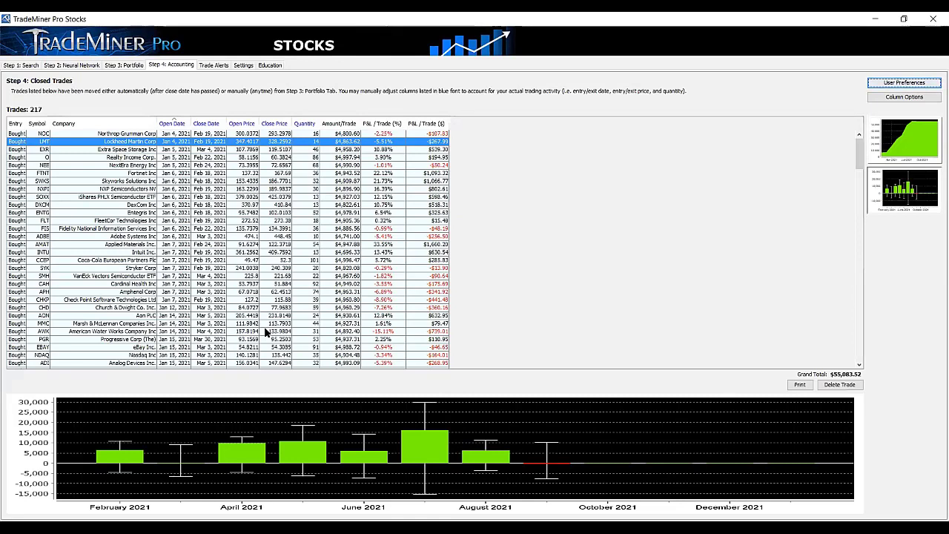
left_click(21, 66)
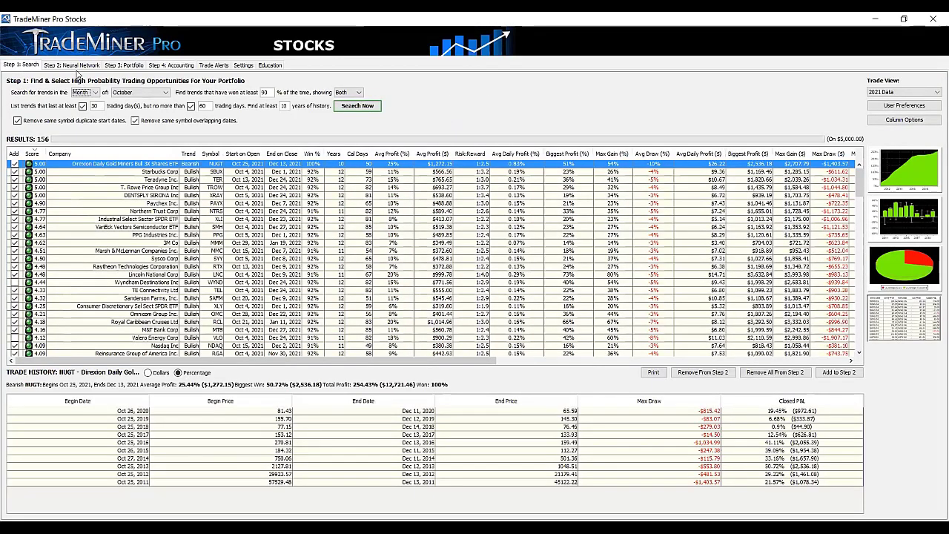
Open the Neural Network results and look through the upcoming trades with their probabilities and P&L
left_click(77, 67)
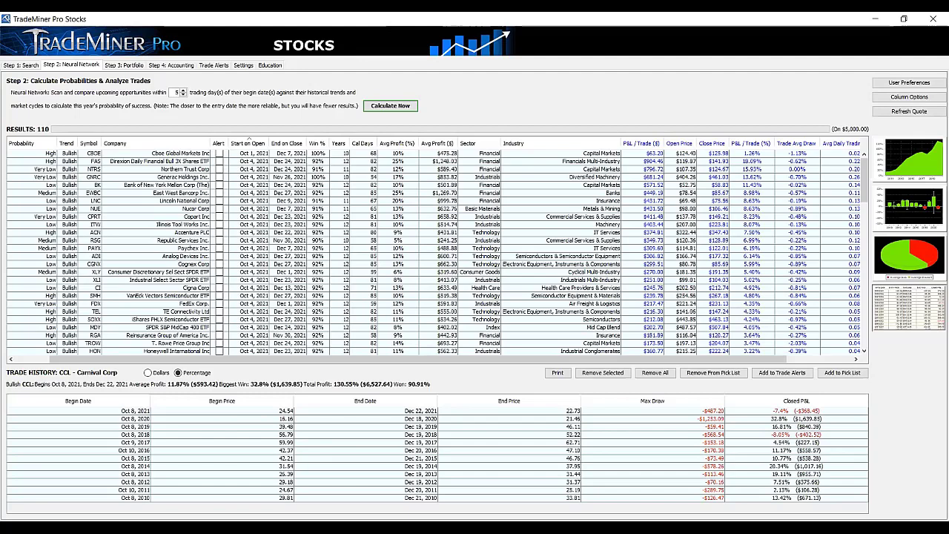
left_click(864, 351)
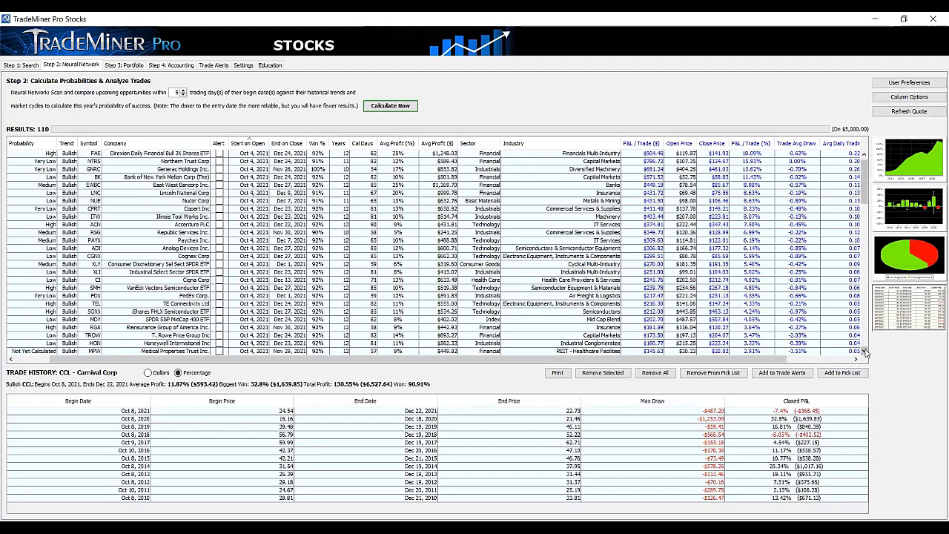
left_click_drag(864, 351, 864, 352)
left_click(864, 350)
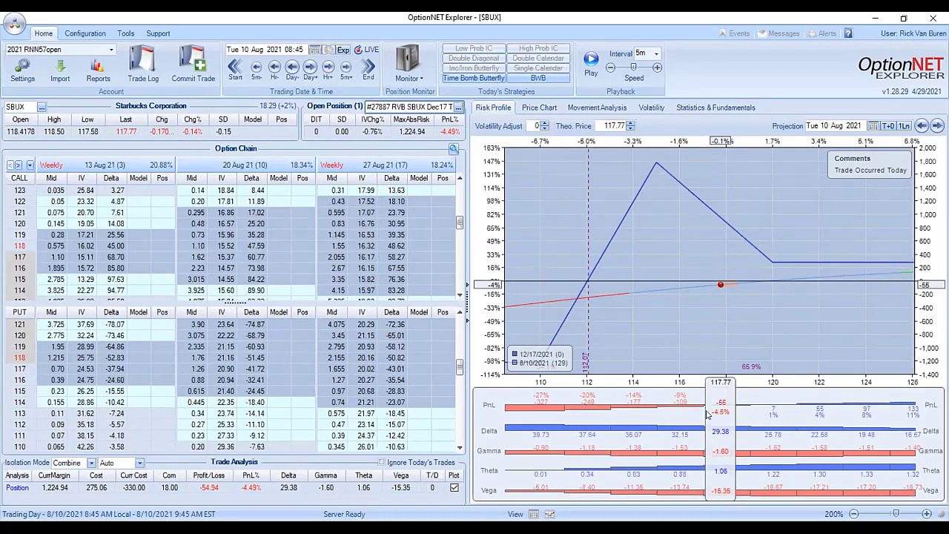
In OptionNET Explorer, show the SBUX Dec17 position's option legs and examine its risk profile on 13 Oct 2021
left_click(454, 149)
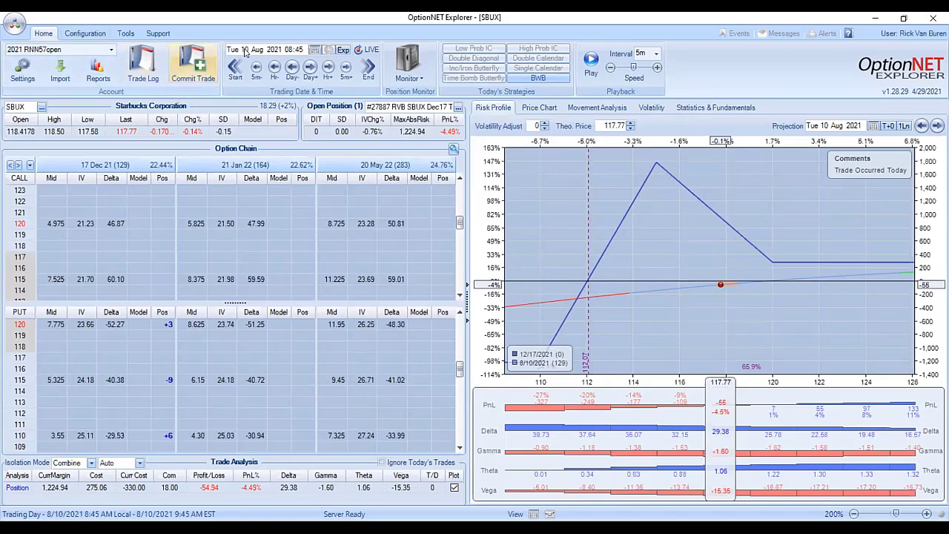
left_click(314, 49)
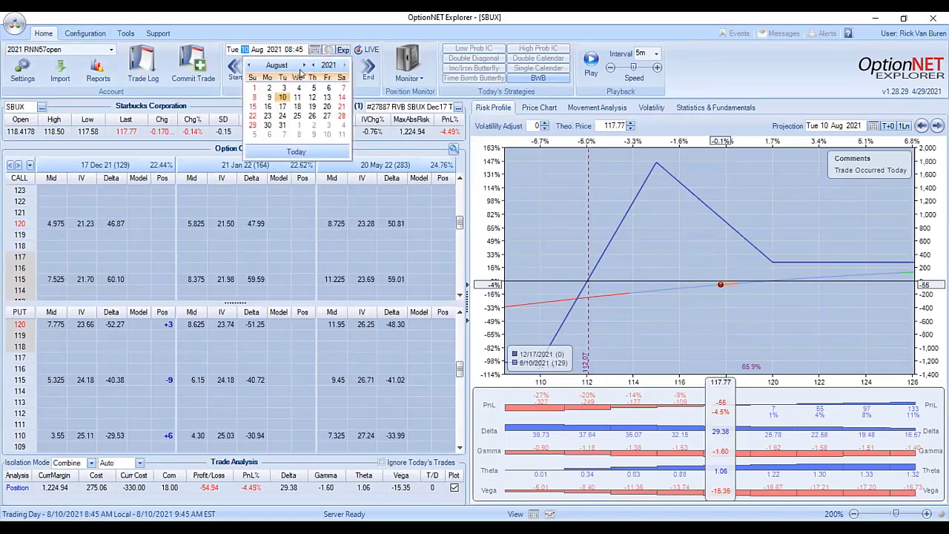
left_click(304, 65)
left_click(304, 65)
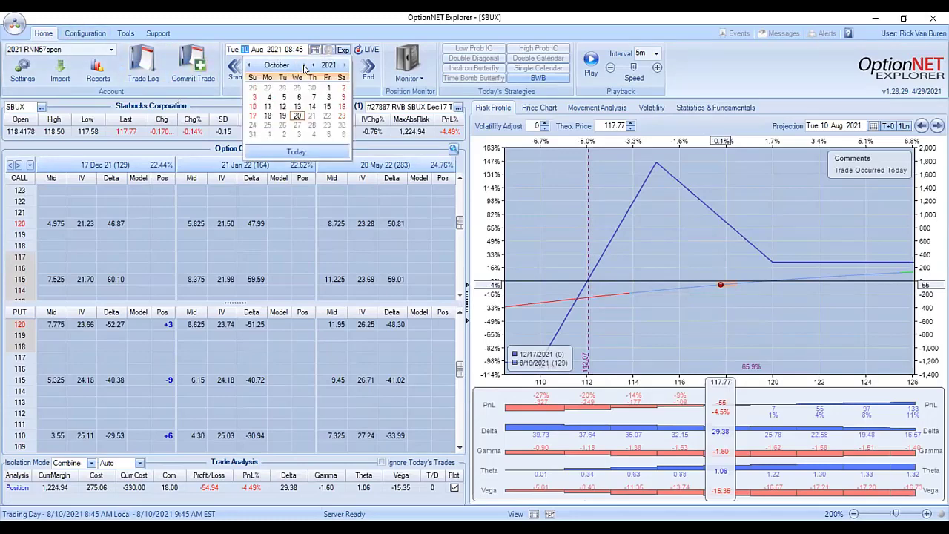
left_click(297, 108)
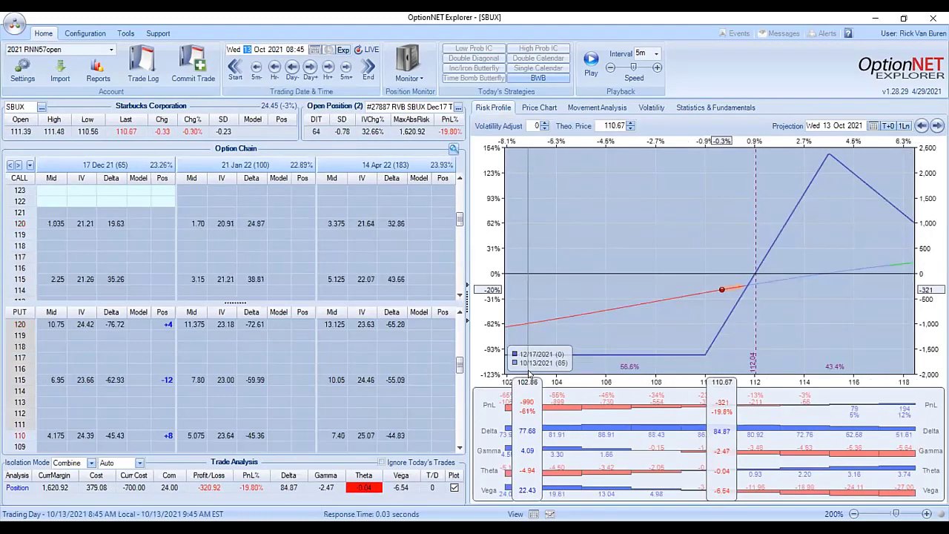
left_click_drag(798, 346, 744, 350)
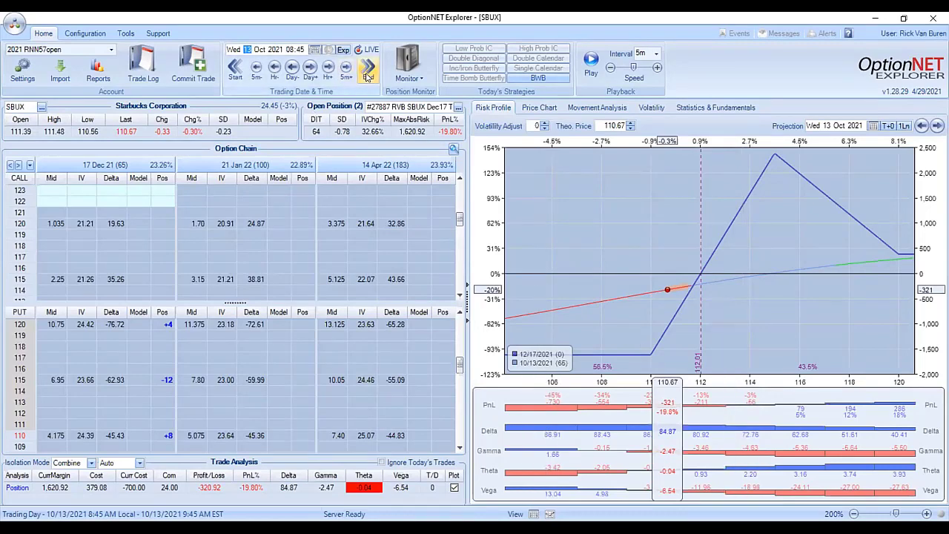
Advance the SBUX Dec17 position to the live prices of 20 Oct 2021 and open the SBUX Oct22 TM Hedge position
left_click(366, 76)
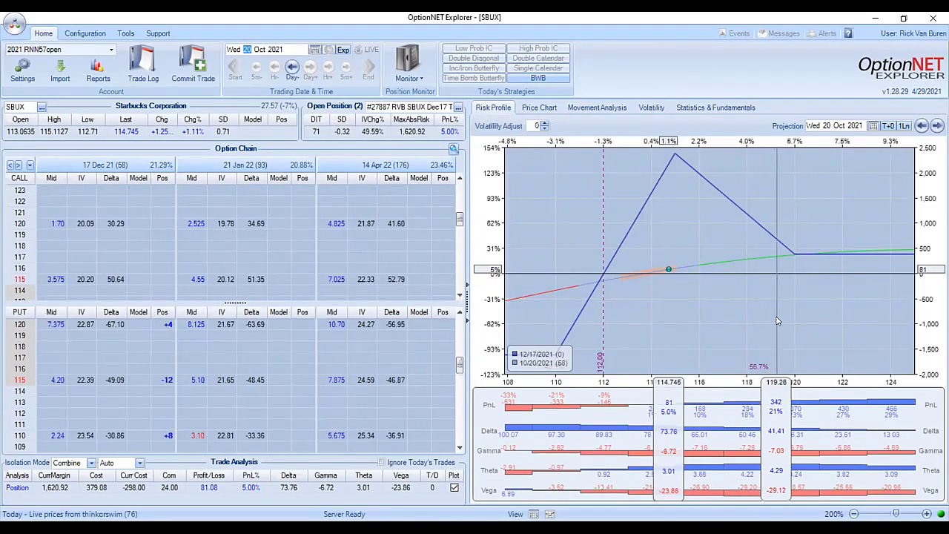
left_click_drag(777, 319, 755, 317)
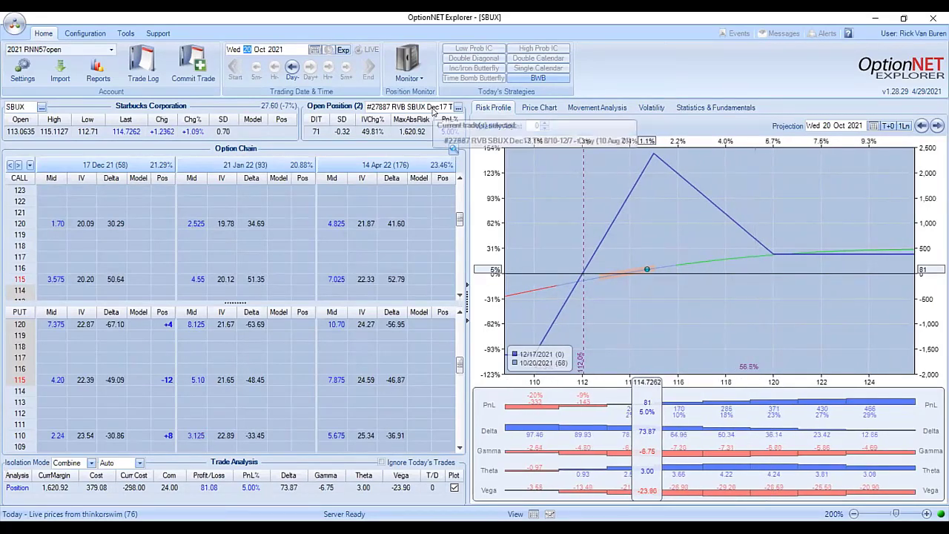
left_click(433, 110)
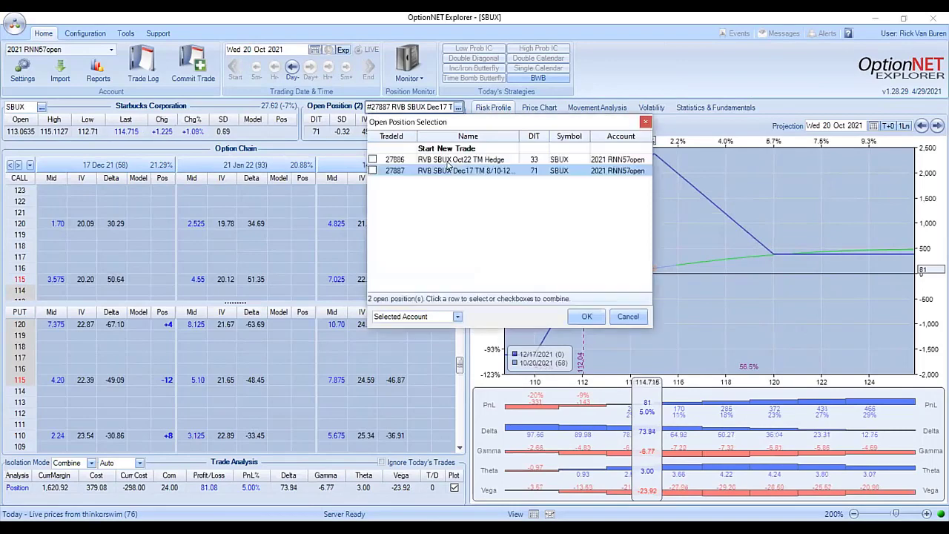
left_click(449, 165)
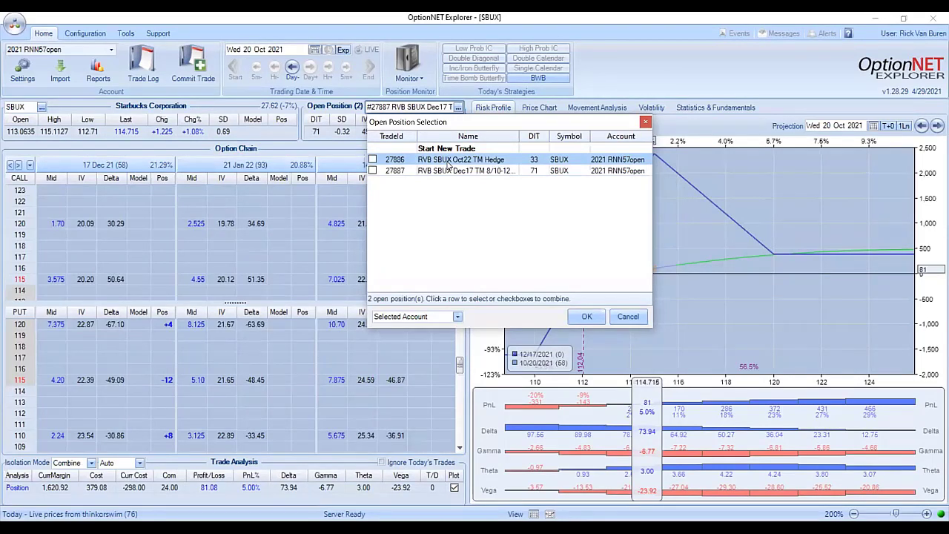
key("Return")
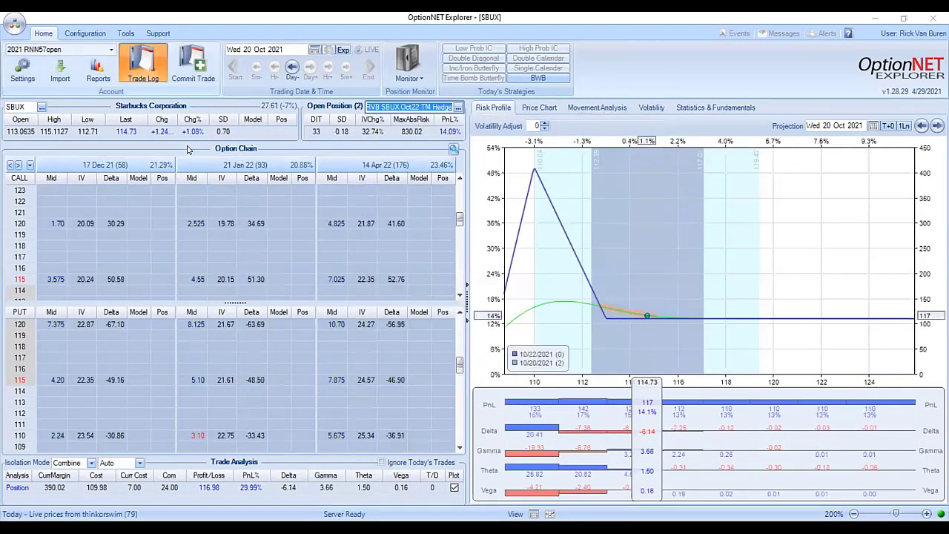
Go to the hedge's logged trades on 17 Sep 2021 at 15:10 and 11:00 and show its 22 Oct option legs
right_click(192, 199)
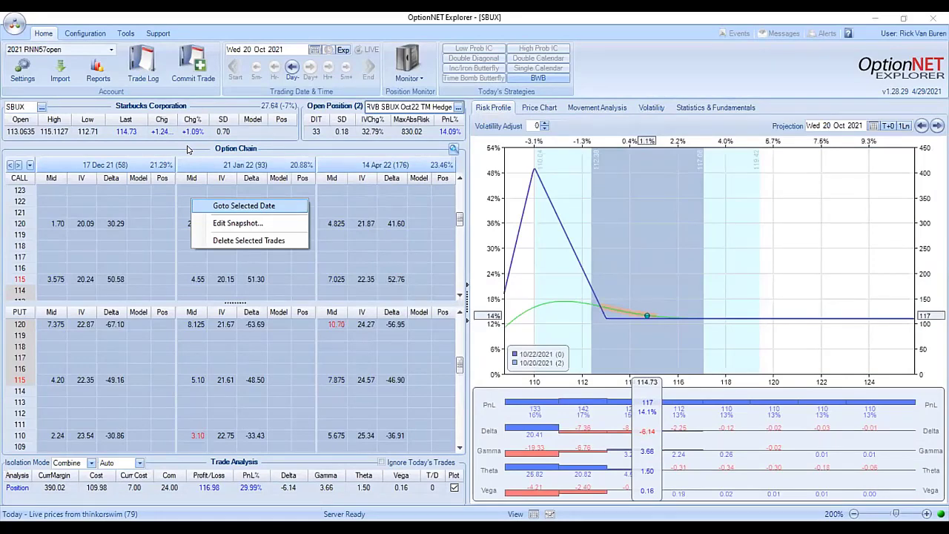
key("Return")
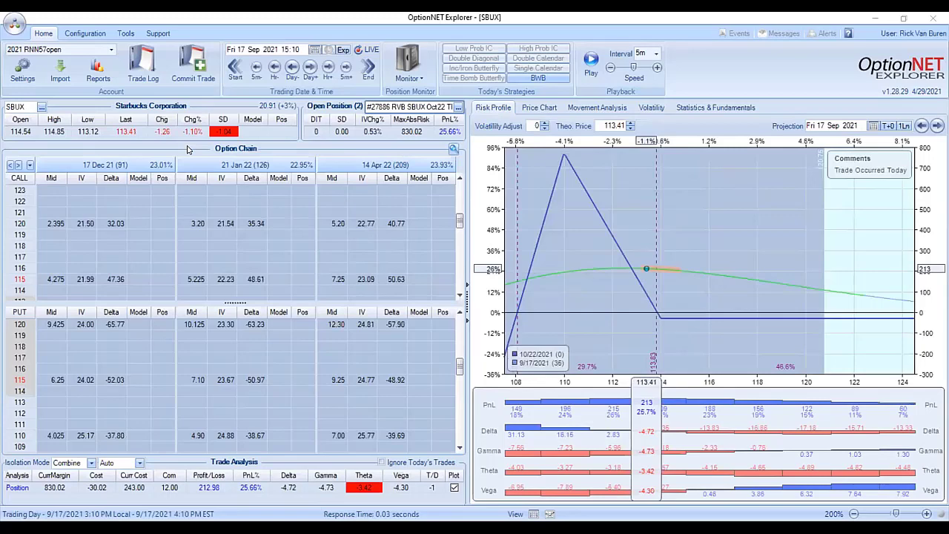
key("shift+F10")
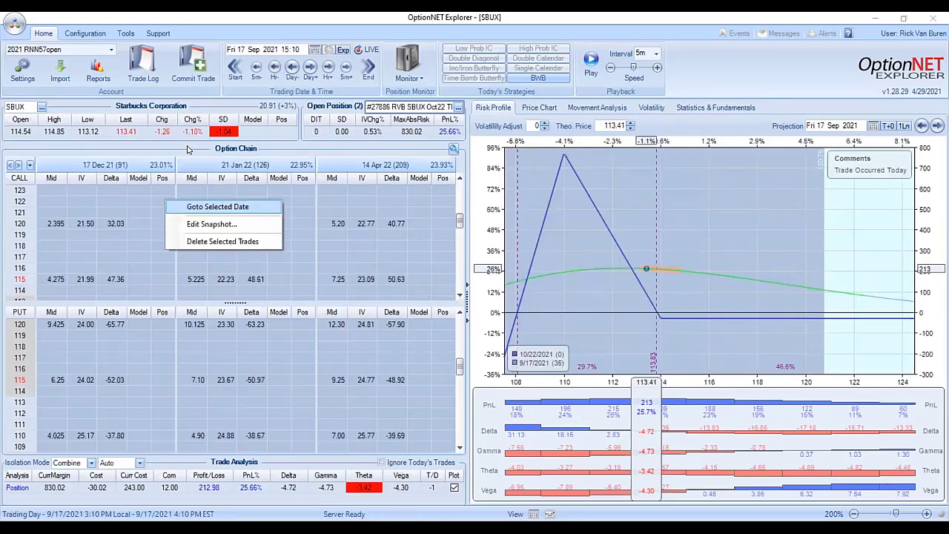
key("Return")
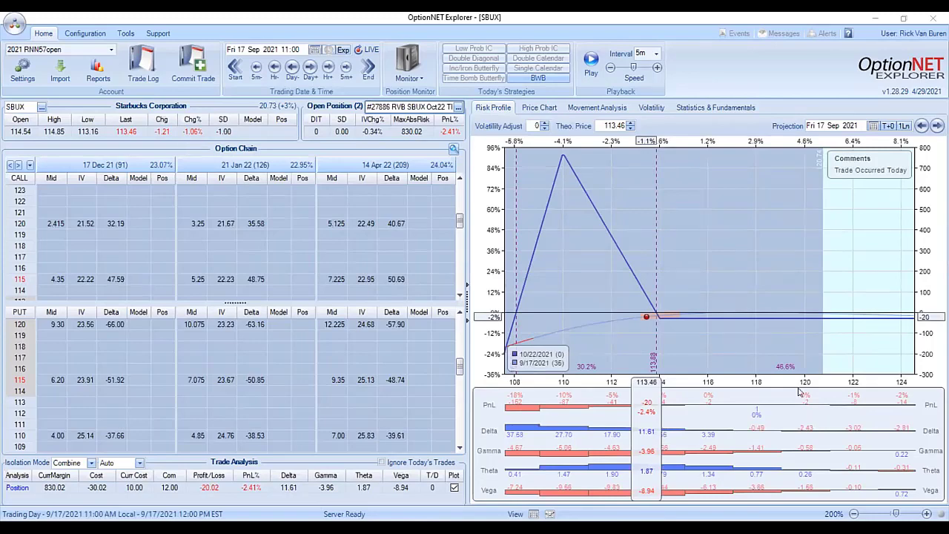
left_click(453, 149)
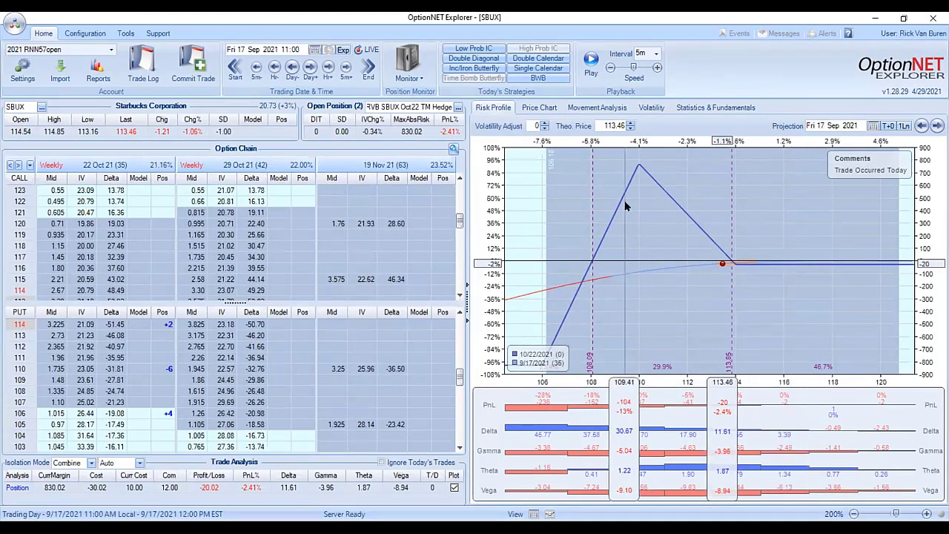
Combine the SBUX Oct22 TM Hedge with the SBUX Dec17 position and evaluate the joint risk profile at a theoretical price of 114.85
left_click(441, 110)
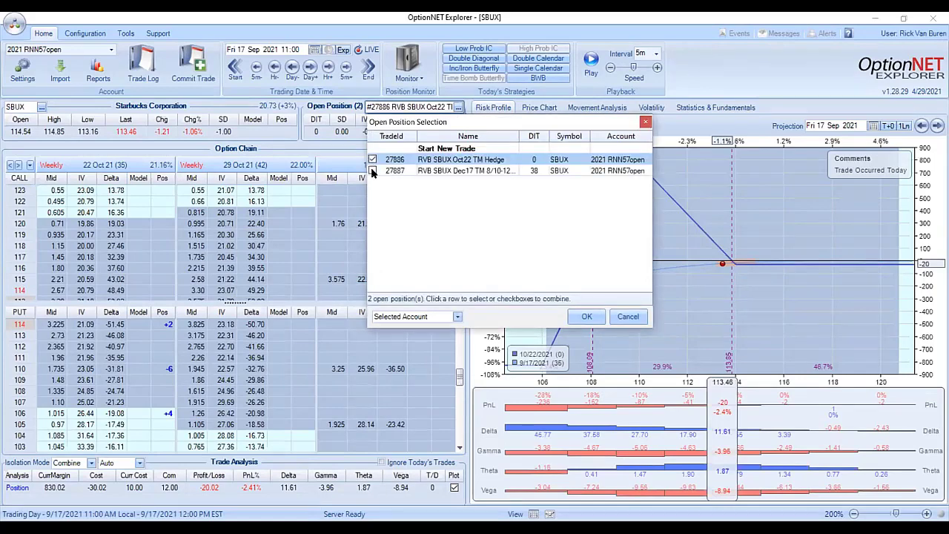
left_click(372, 170)
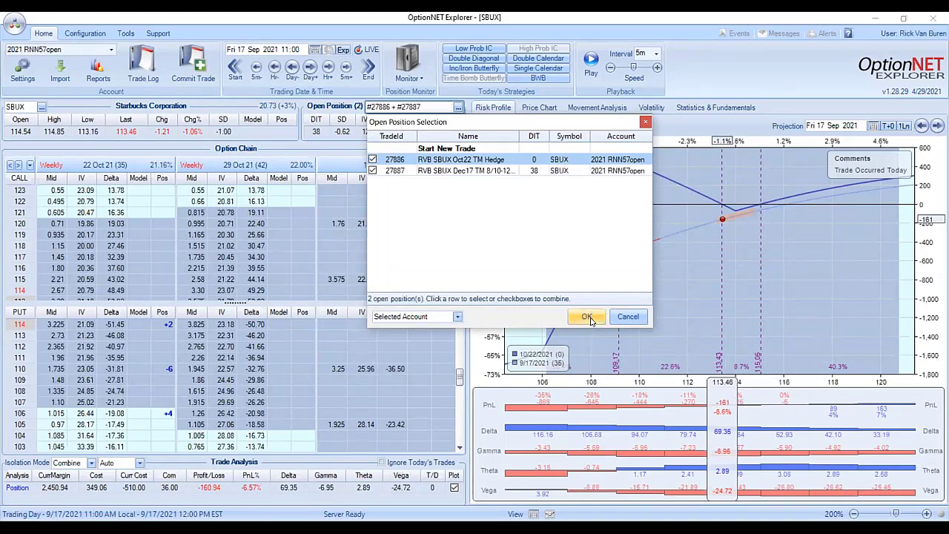
left_click(586, 317)
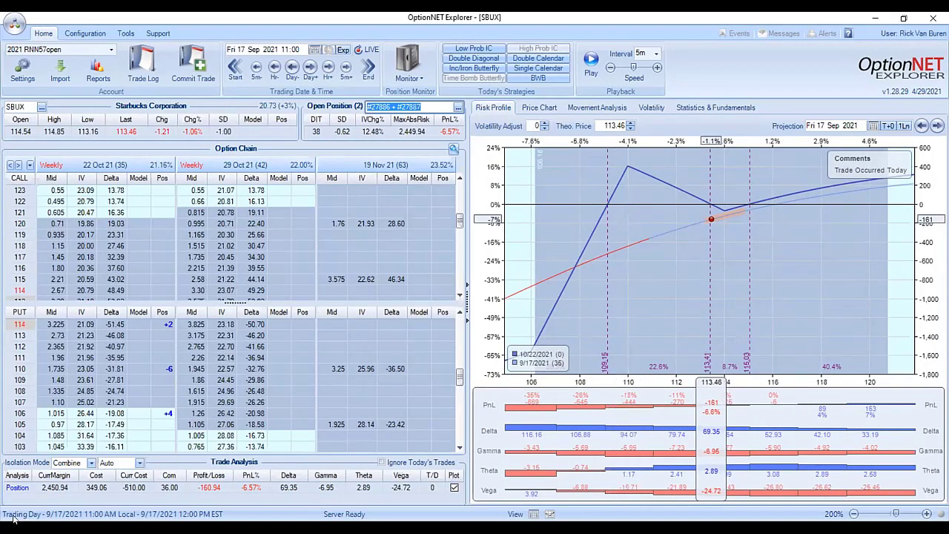
left_click(742, 215)
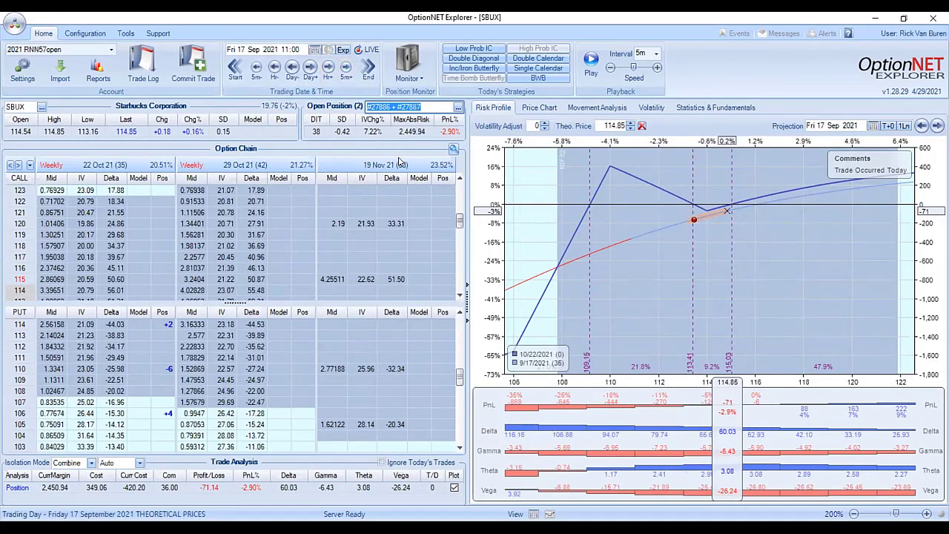
Show the SBUX Oct22 TM Hedge position on its own again
left_click(406, 108)
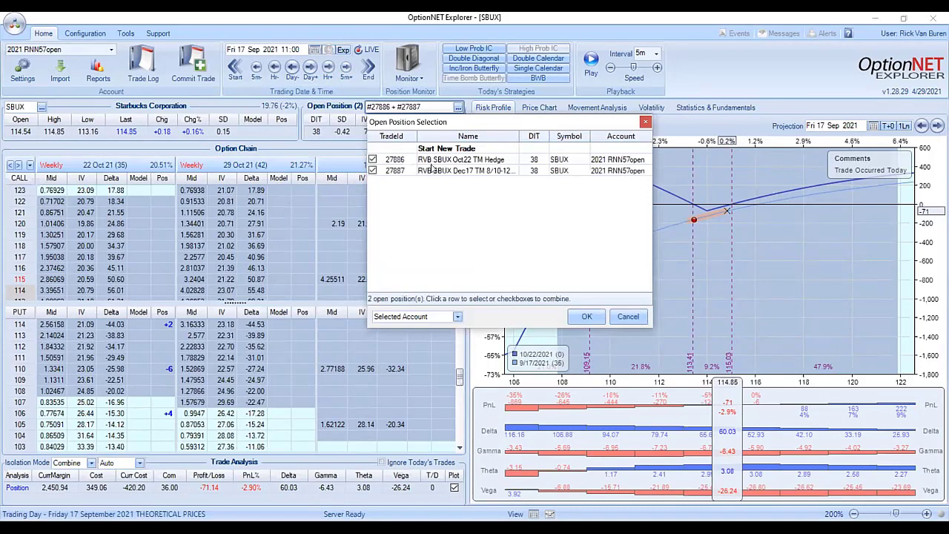
left_click(434, 163)
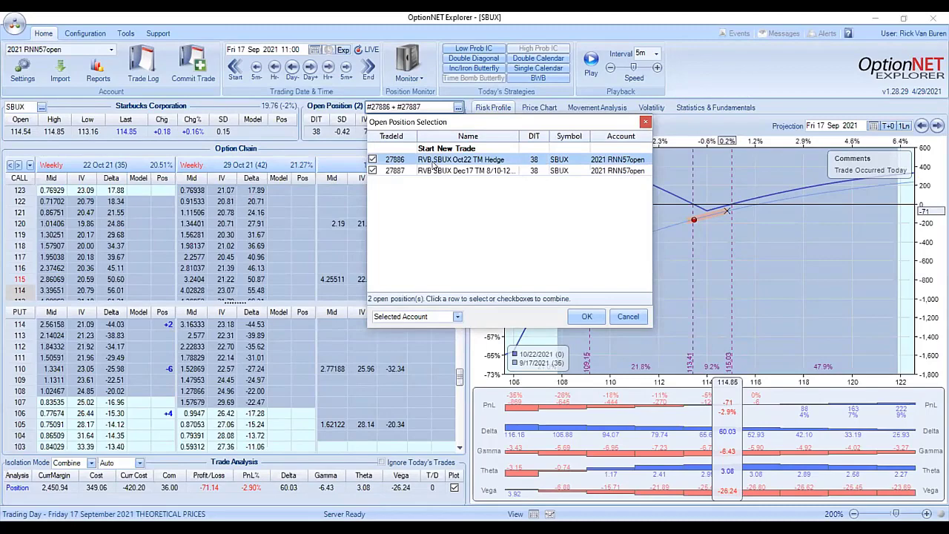
double_click(434, 163)
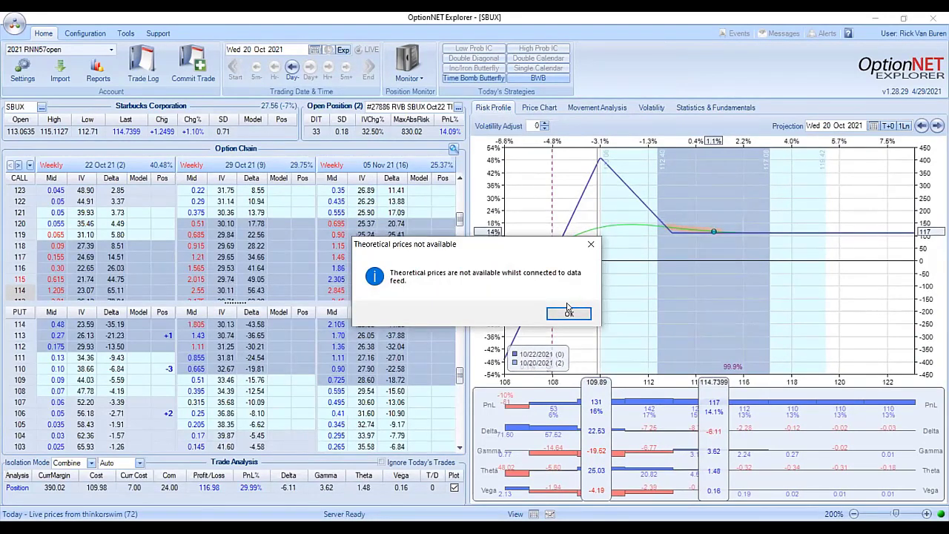
Combine the SBUX Oct22 TM Hedge with the SBUX Dec17 position at live prices and reopen the open position selection
left_click(568, 312)
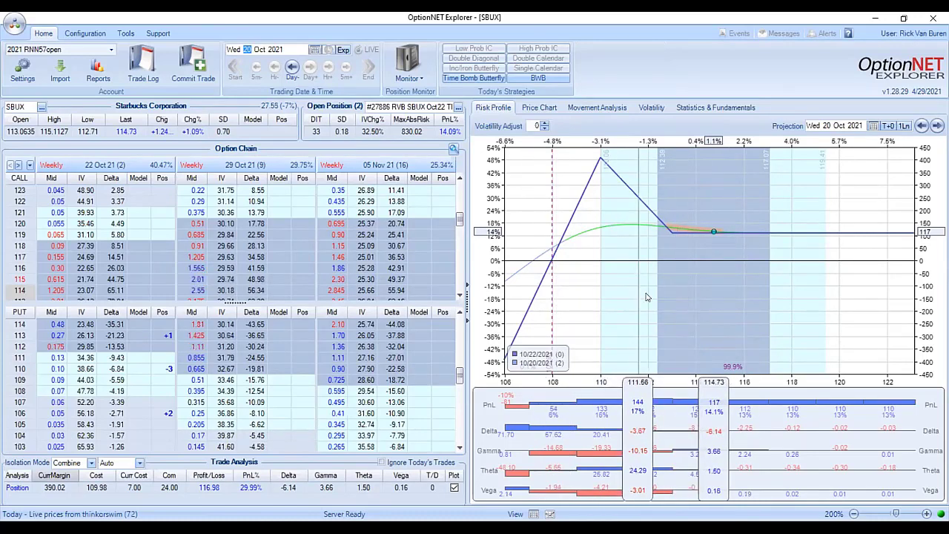
scroll(676, 334, "up", 1)
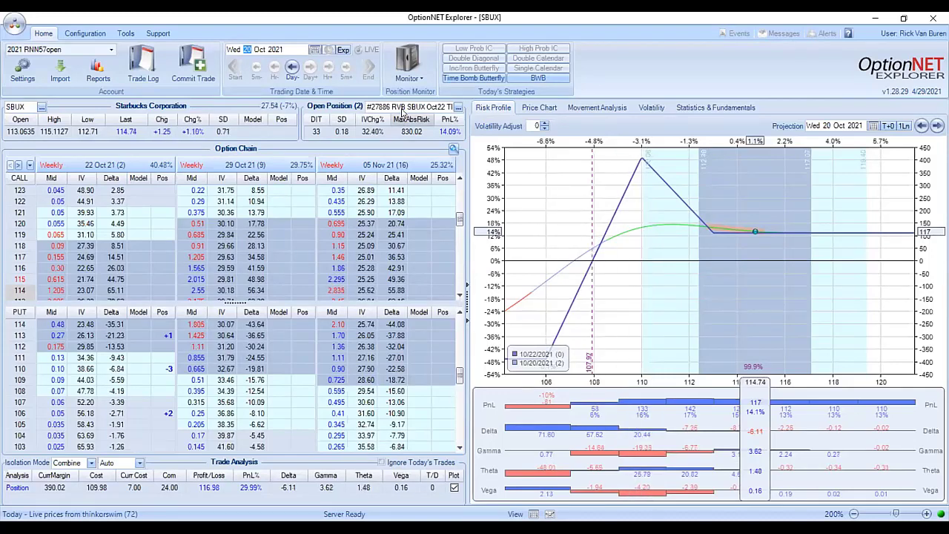
left_click(402, 109)
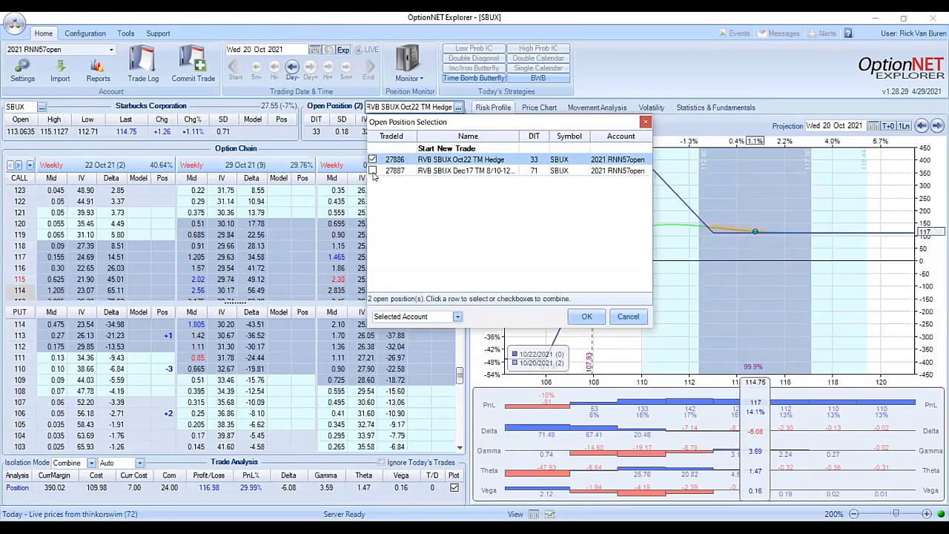
left_click(373, 171)
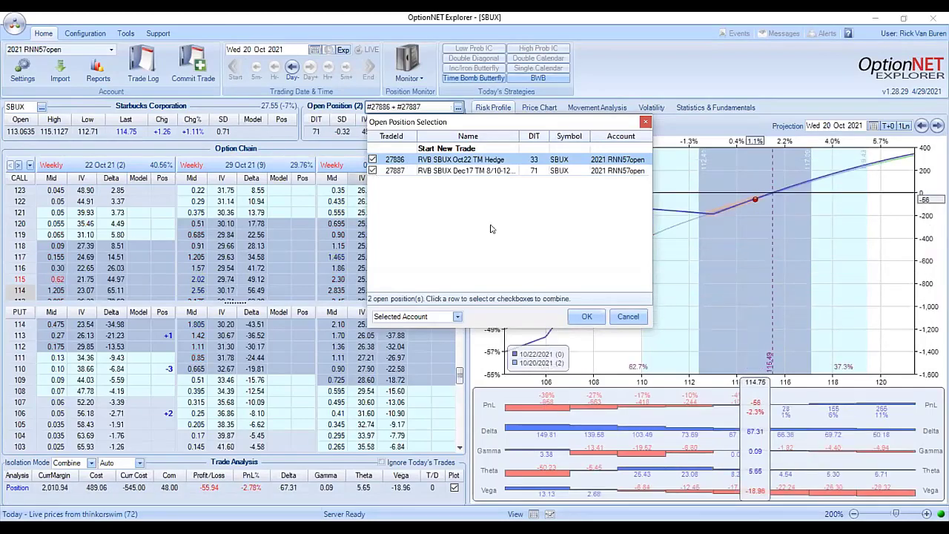
left_click(586, 317)
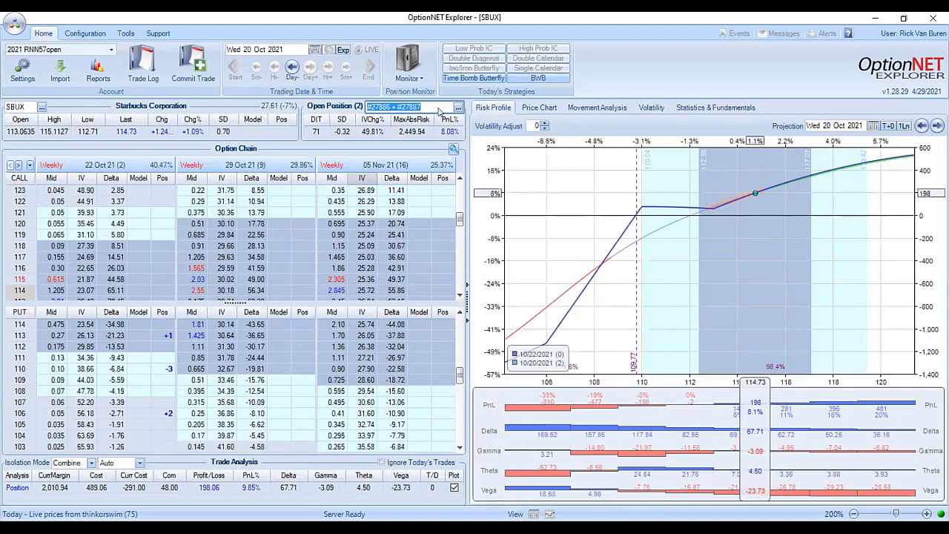
left_click(442, 110)
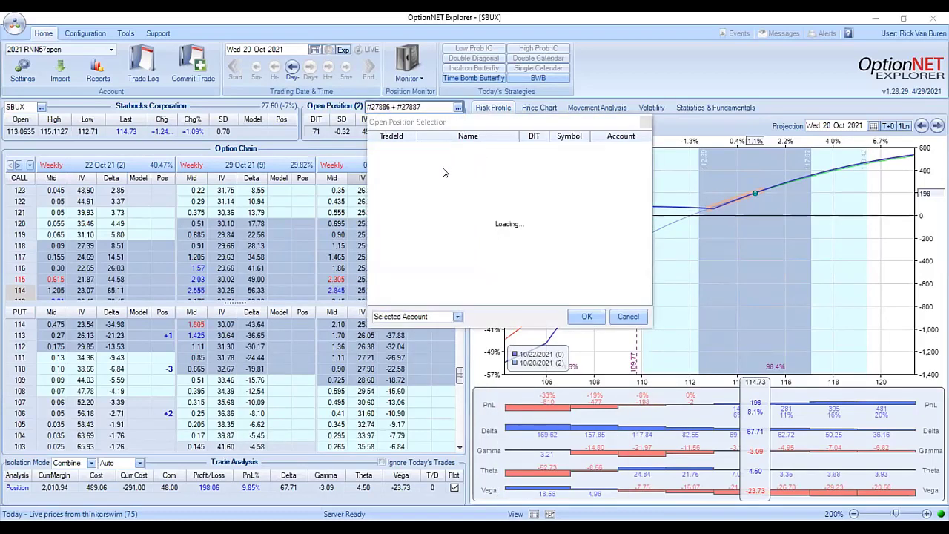
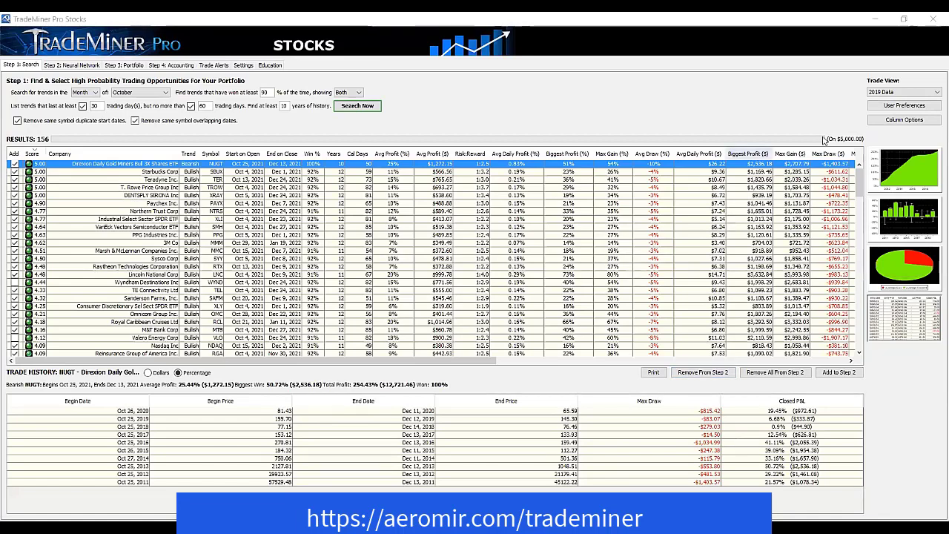
In TradeMiner Pro, set the trade view to 2012 Data and the trend search month to August
left_click(893, 92)
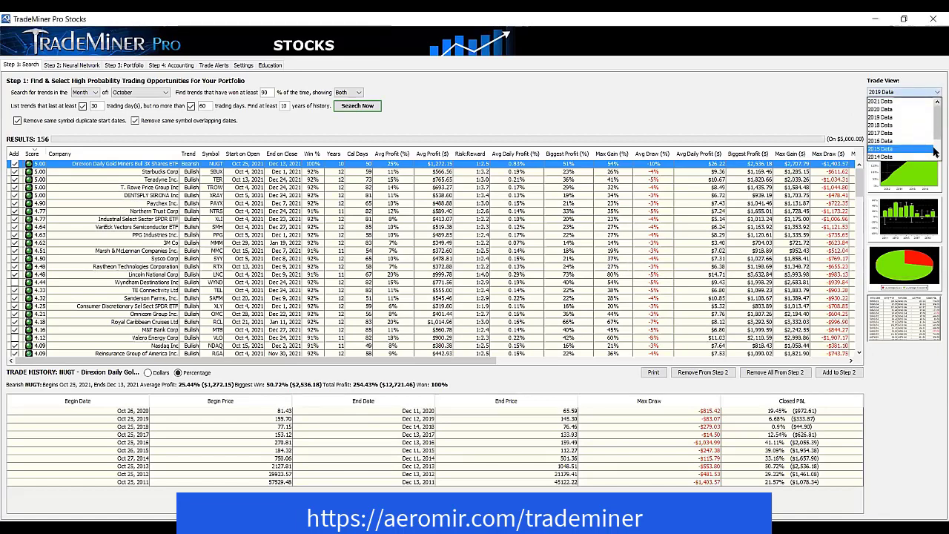
scroll(935, 154, "down", 1)
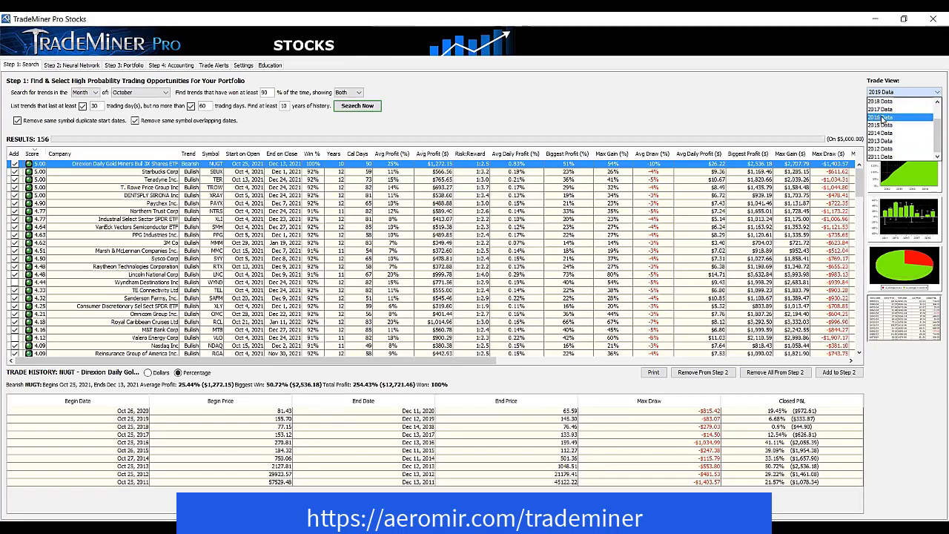
left_click(917, 149)
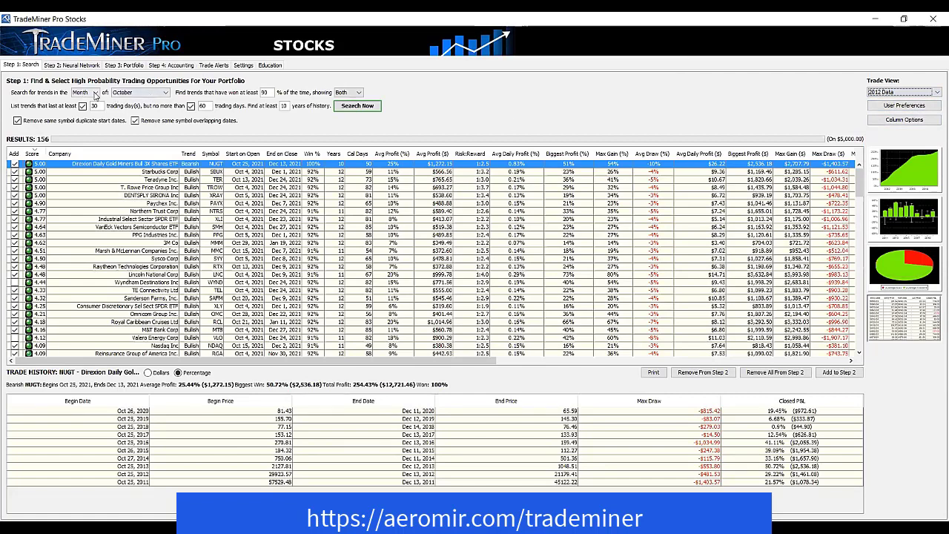
left_click(125, 94)
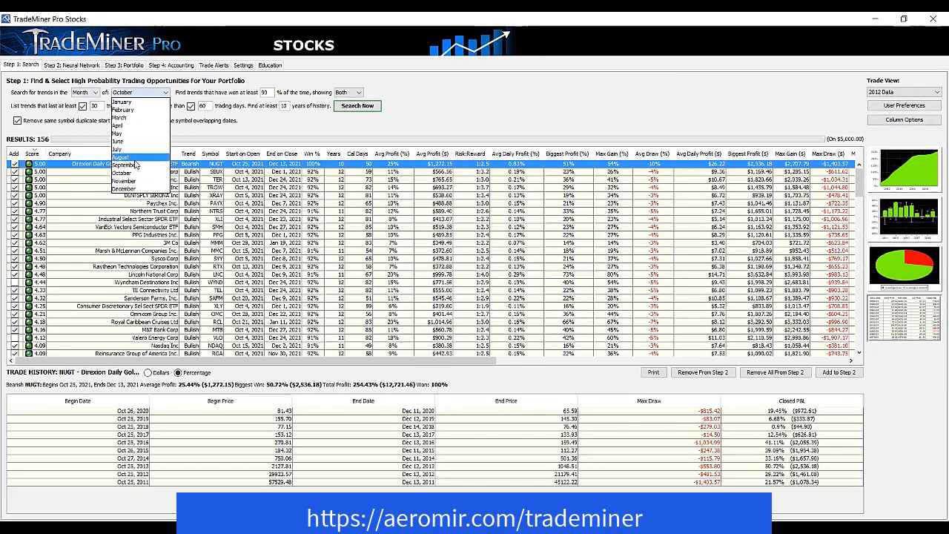
left_click(136, 159)
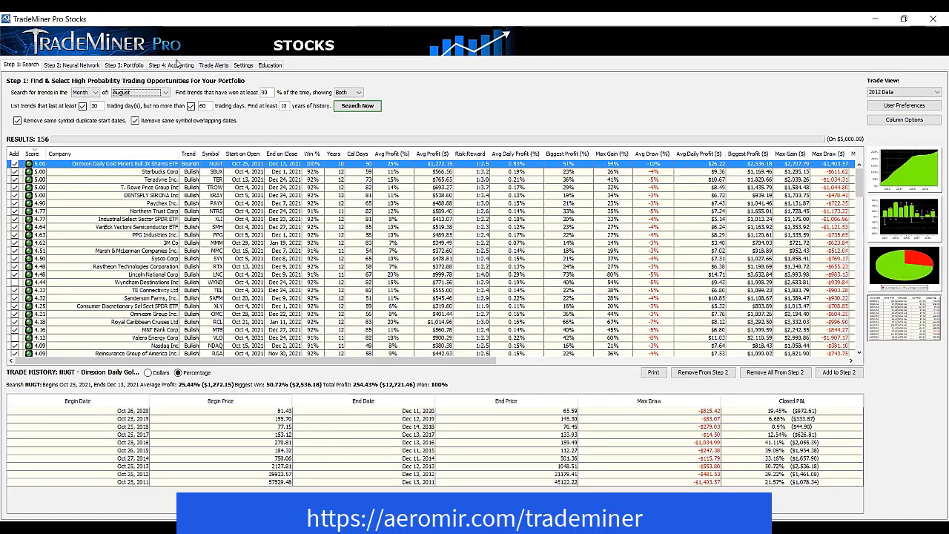
Check the closed trades and symbol filter settings, and run the August 2012 trend search
left_click(177, 65)
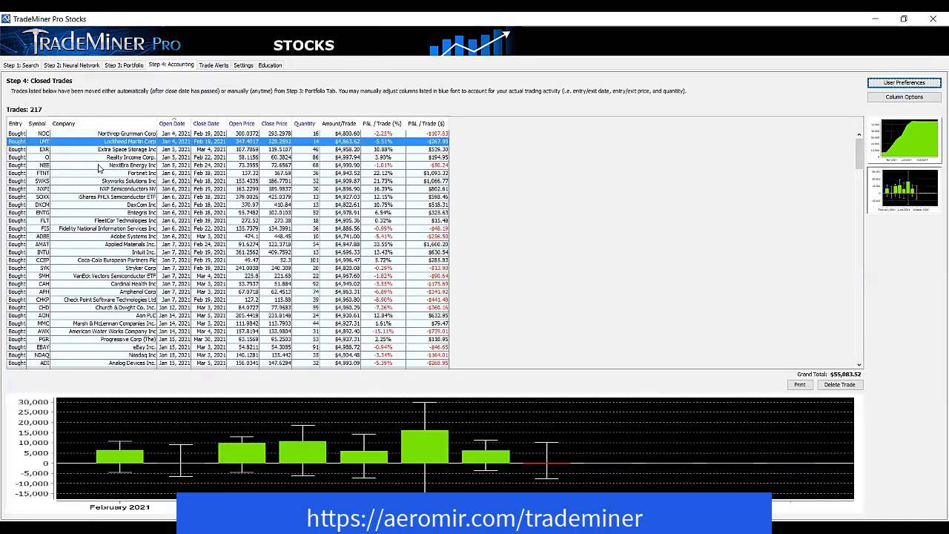
left_click(222, 66)
left_click(243, 65)
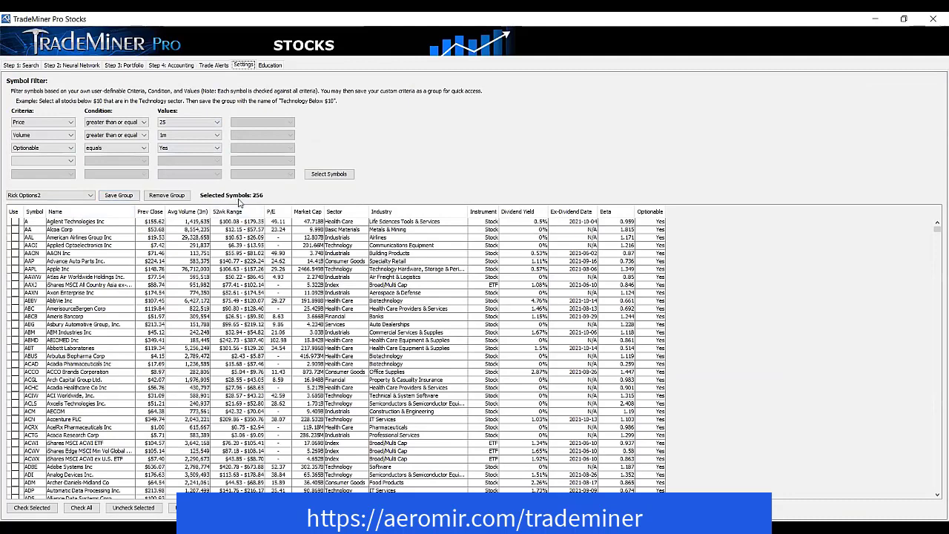
left_click(28, 65)
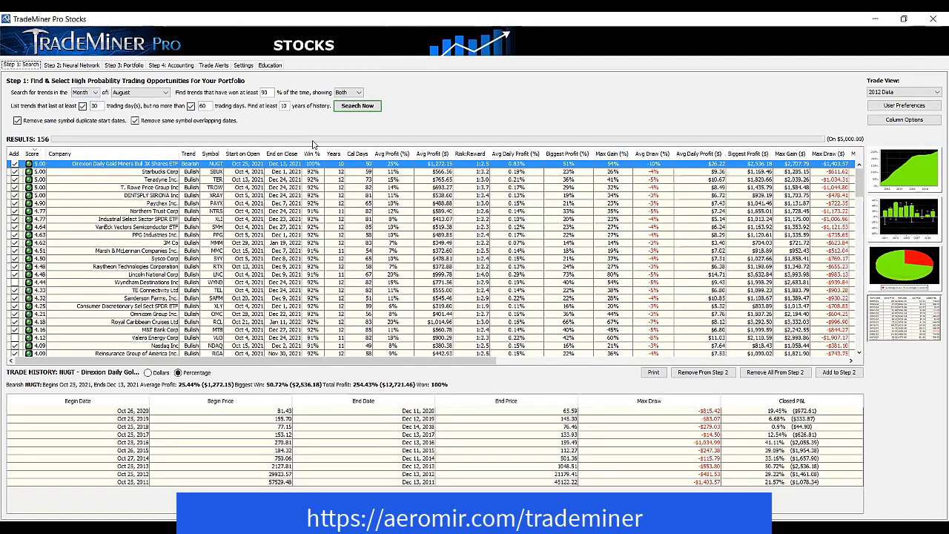
left_click(357, 106)
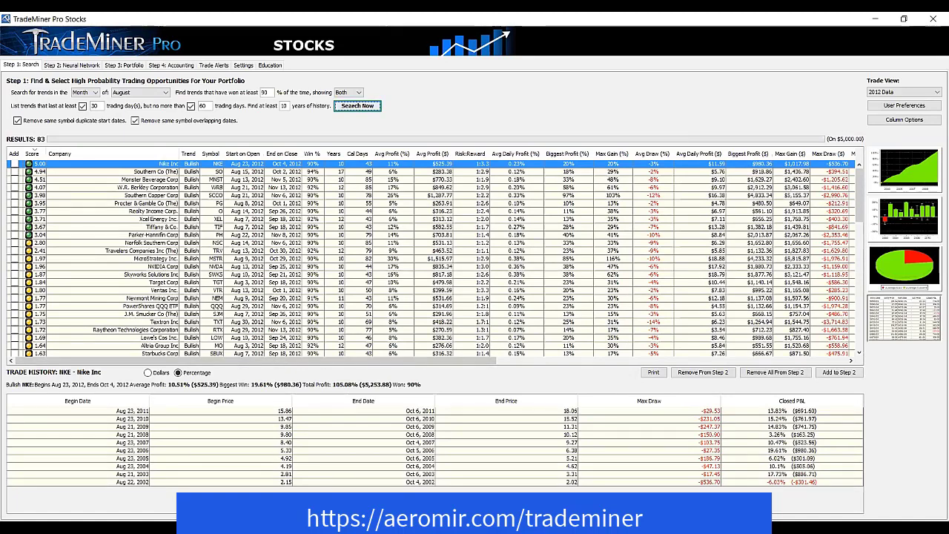
Sort the trend results by score, highest first, and by win percentage in ascending order
left_click(33, 155)
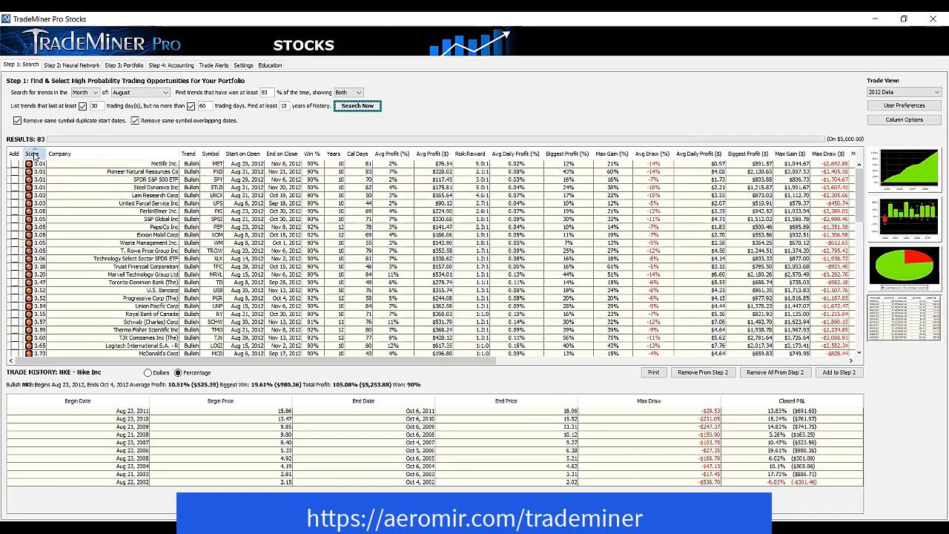
left_click(33, 155)
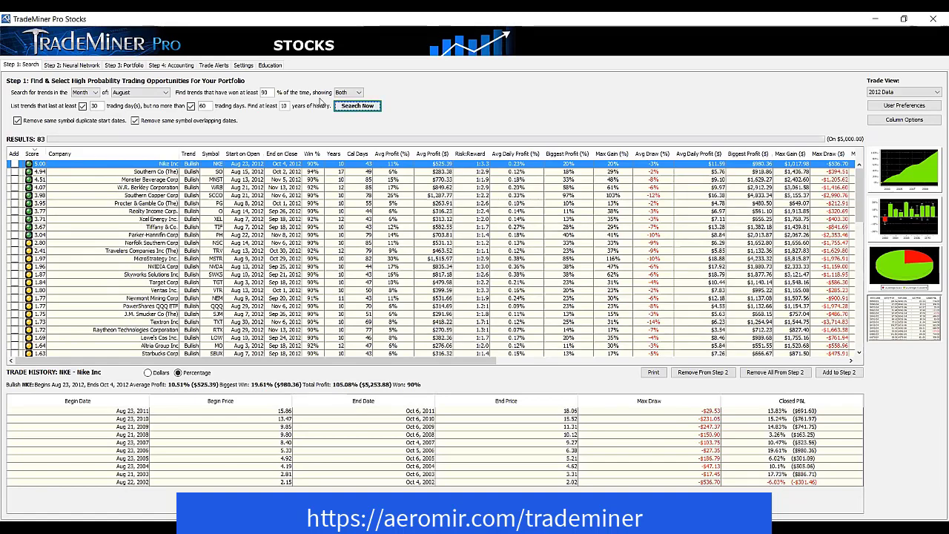
left_click(312, 153)
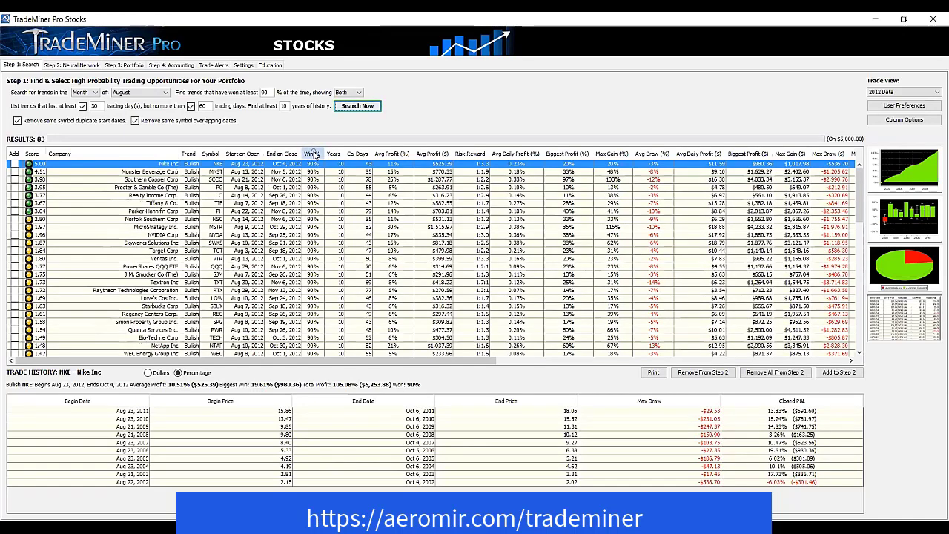
left_click(314, 154)
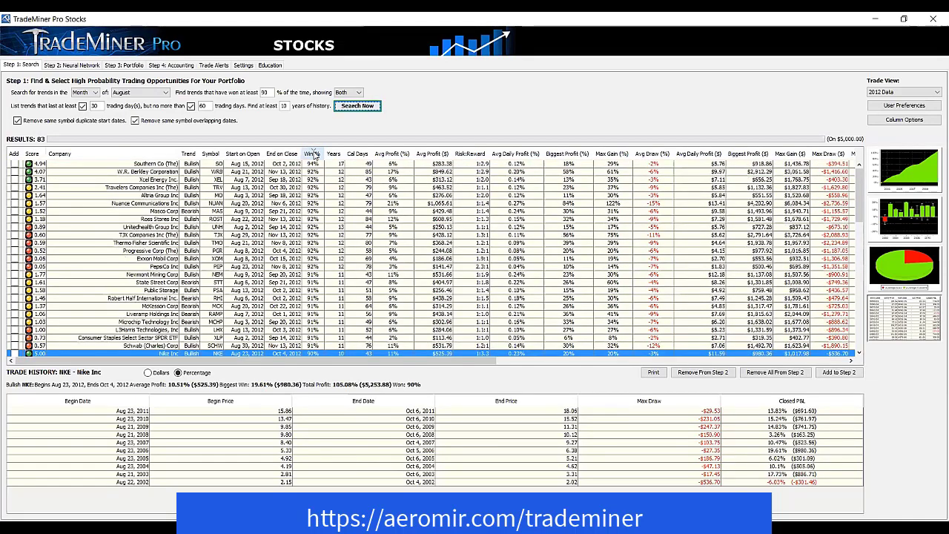
left_click(314, 153)
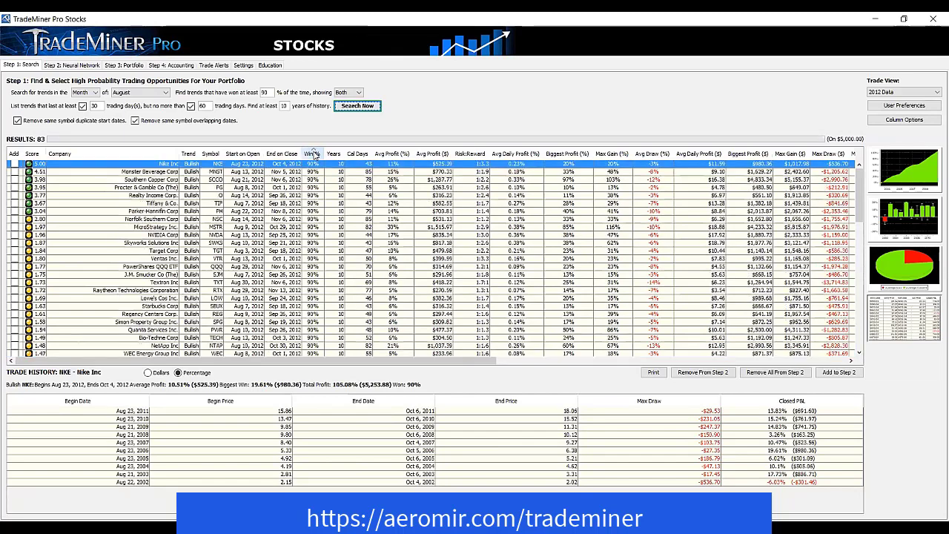
Add the Nike, Monster Beverage, Southern Copper, Procter & Gamble, Realty Income, Tiffany and Parker-Hannifin trends to Step 2
left_click(41, 173, "ctrl")
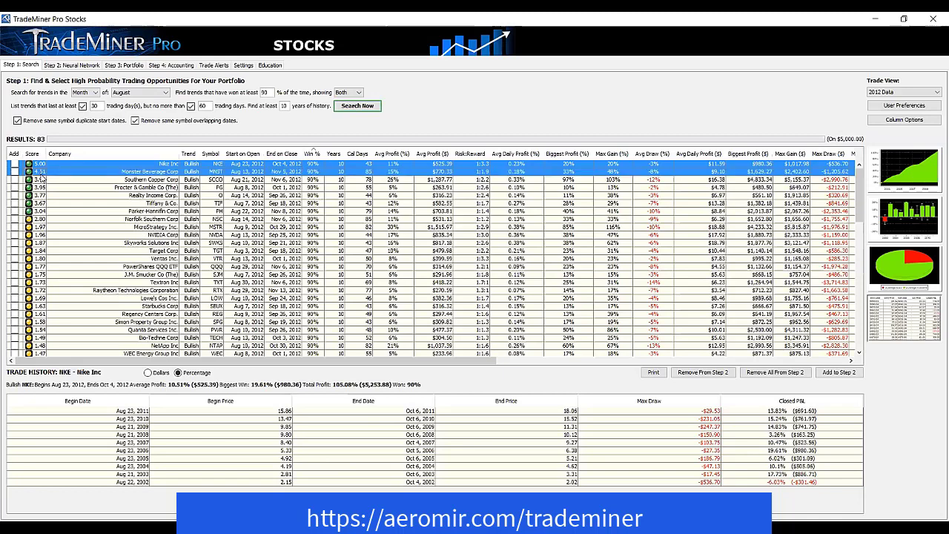
left_click(42, 181, "ctrl")
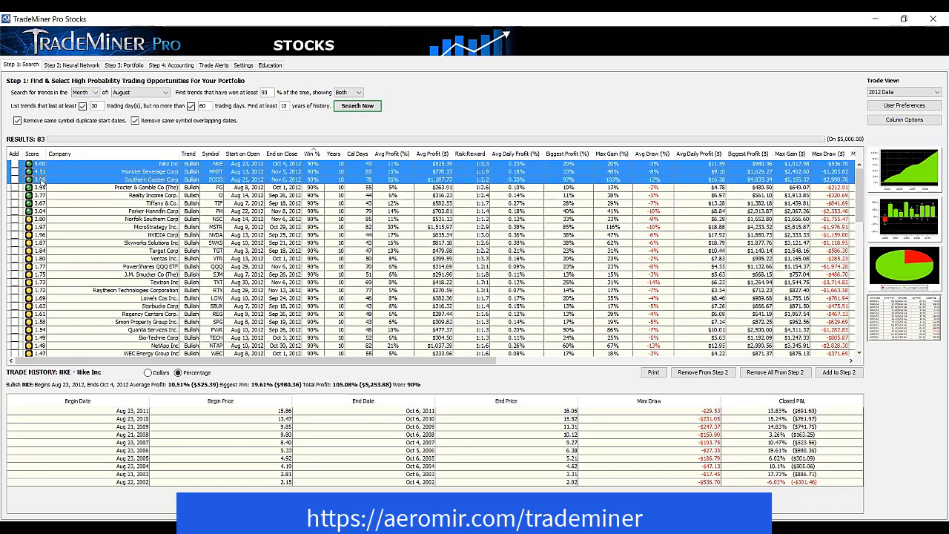
left_click(43, 188, "ctrl")
left_click(43, 196, "ctrl")
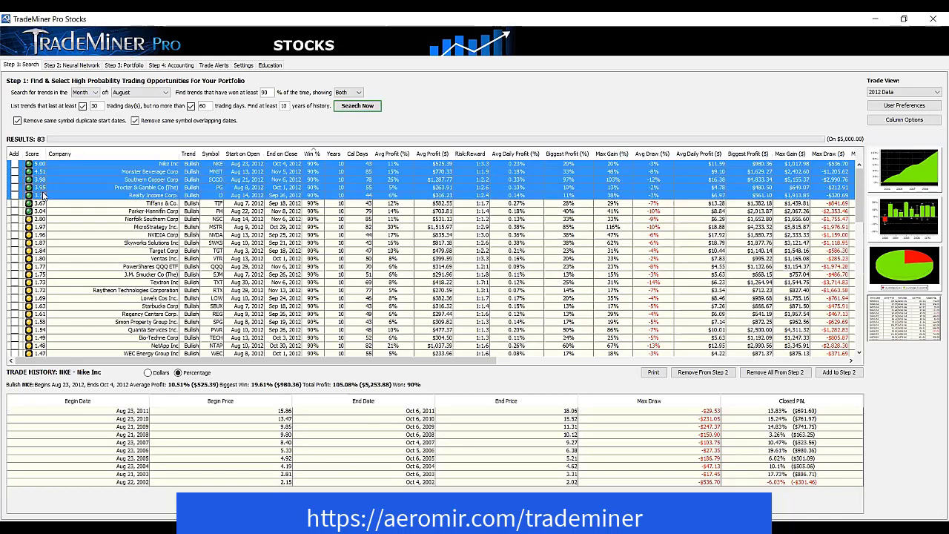
left_click(44, 203, "ctrl")
left_click(44, 211, "ctrl")
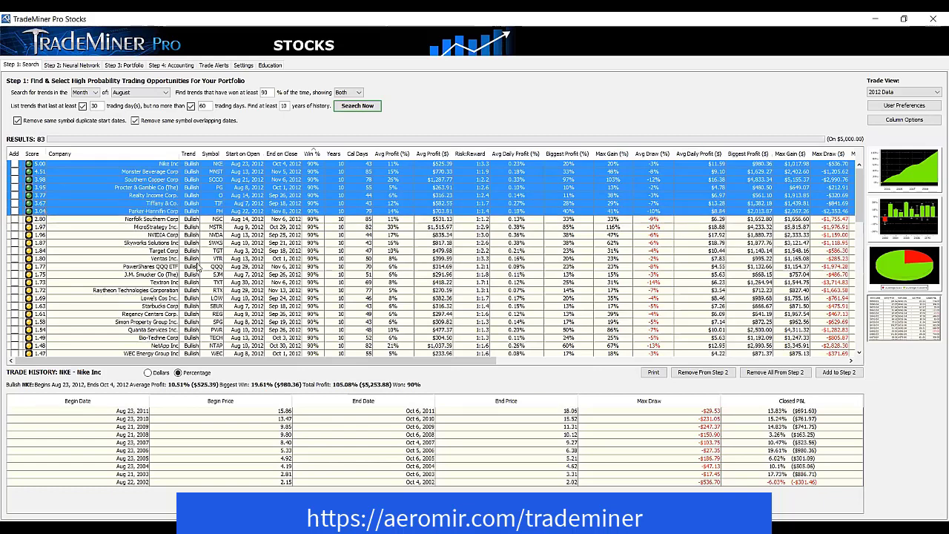
left_click(827, 376)
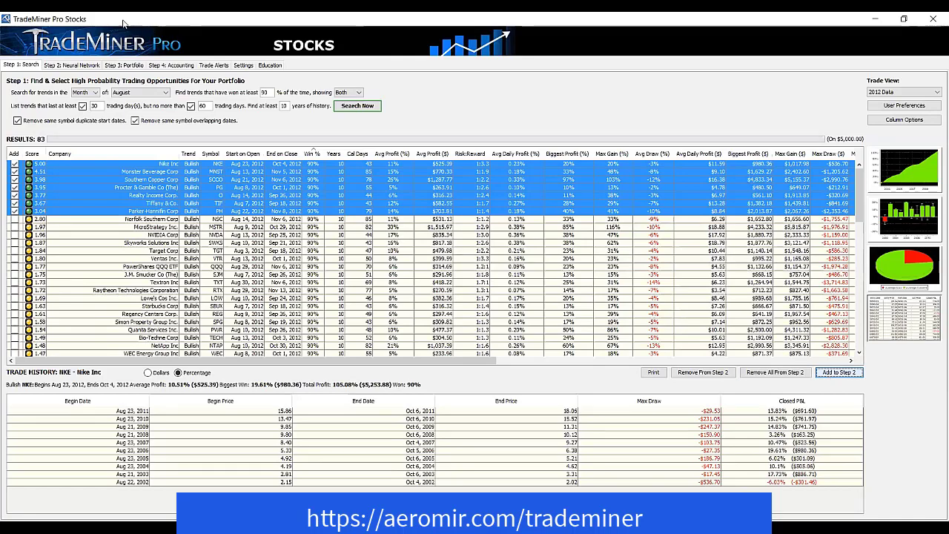
Review the 2012 profit and trade history of MNST, O, SCCO and PH in the neural network results
left_click(70, 65)
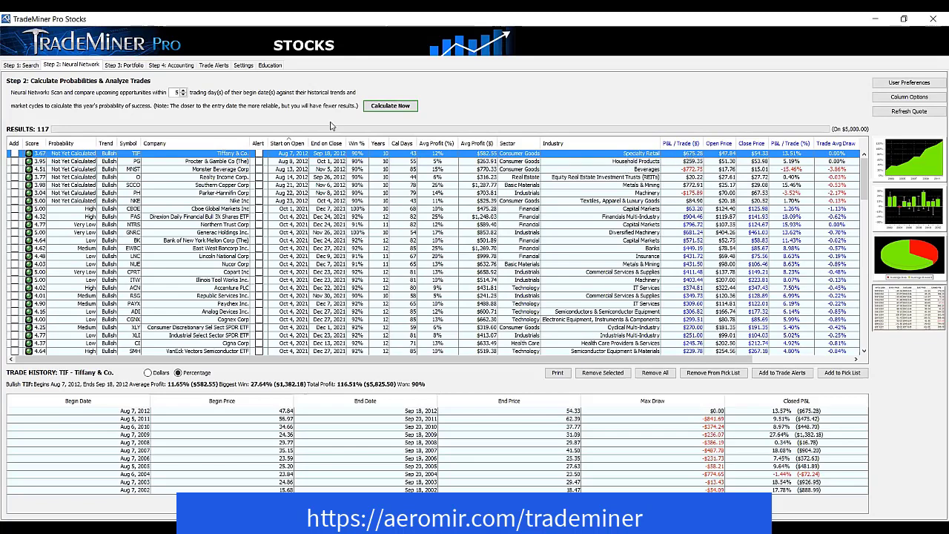
left_click(697, 170)
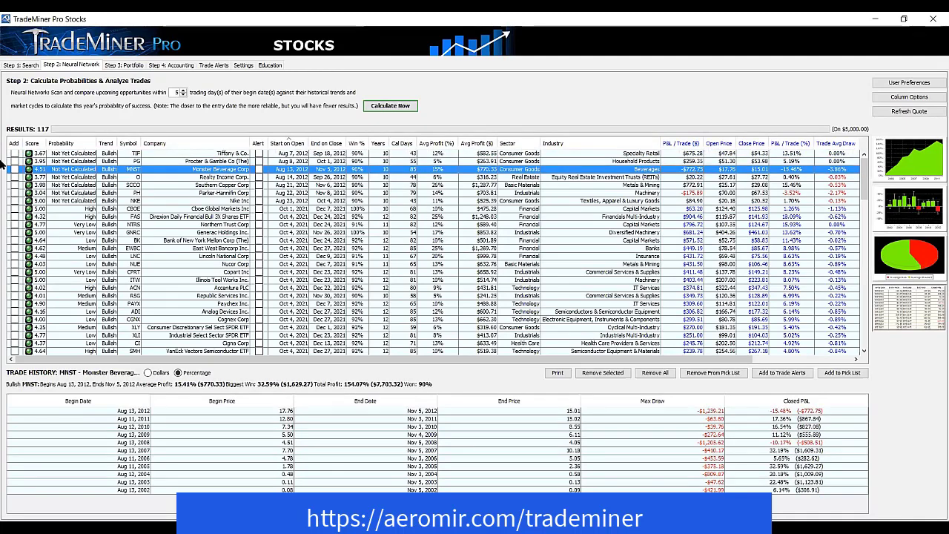
left_click(698, 177)
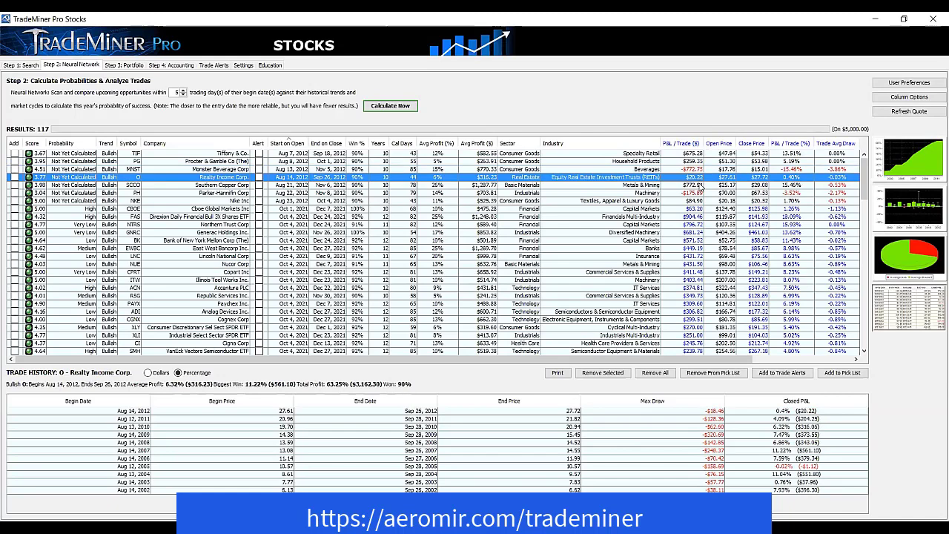
left_click(700, 186)
left_click(695, 193)
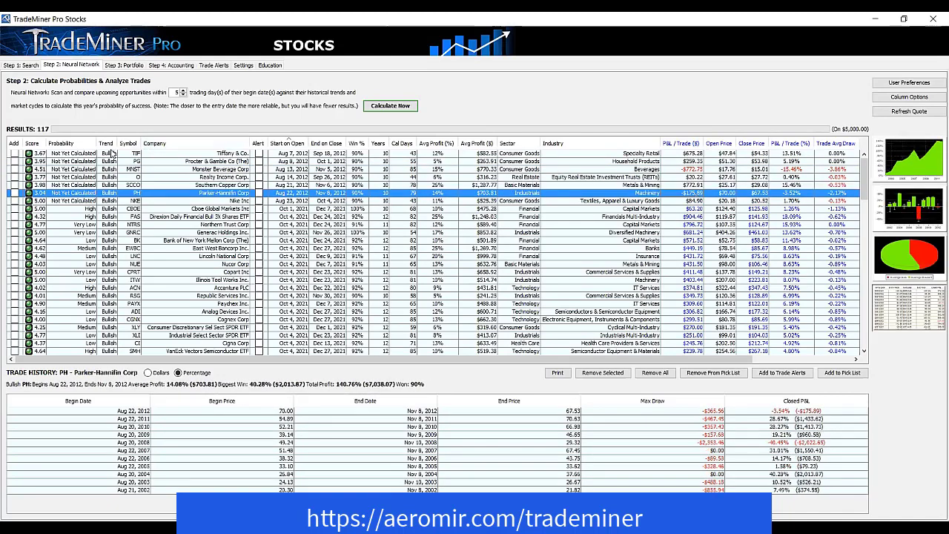
Add the 2012 TIF, PG, MNST, O, SCCO and PH trades to the pick list
left_click(328, 154, "ctrl")
left_click(329, 161, "ctrl")
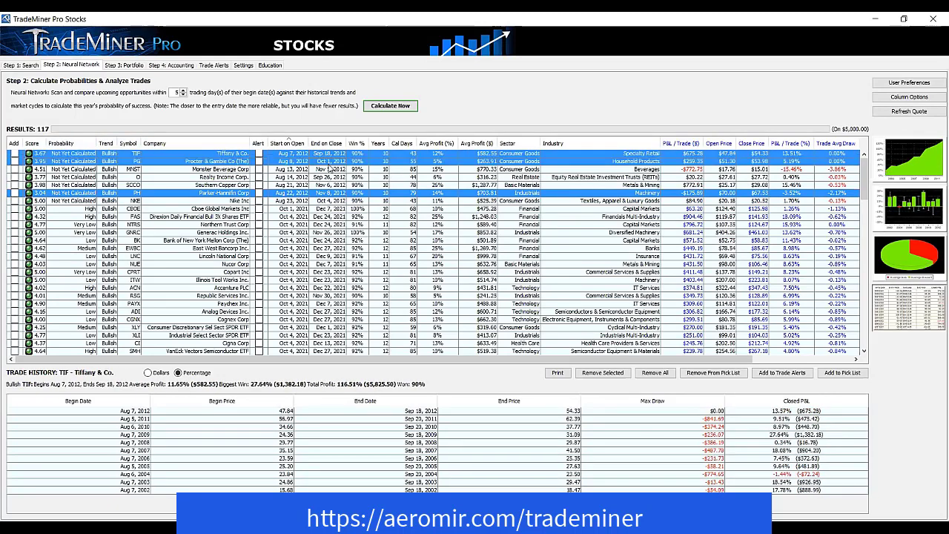
left_click(329, 170, "ctrl")
left_click(329, 177, "ctrl")
left_click(327, 186, "ctrl")
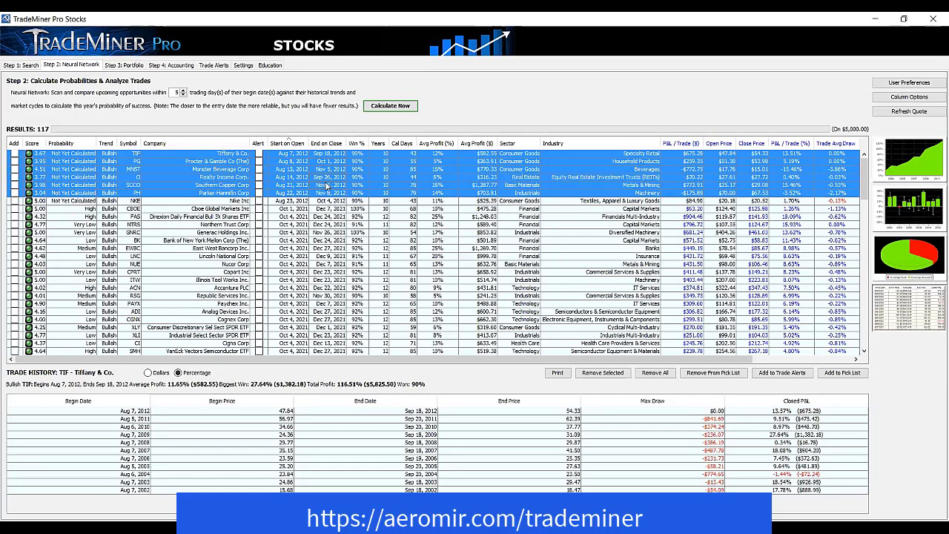
left_click(327, 185, "ctrl")
left_click(327, 185, "ctrl")
double_click(754, 445)
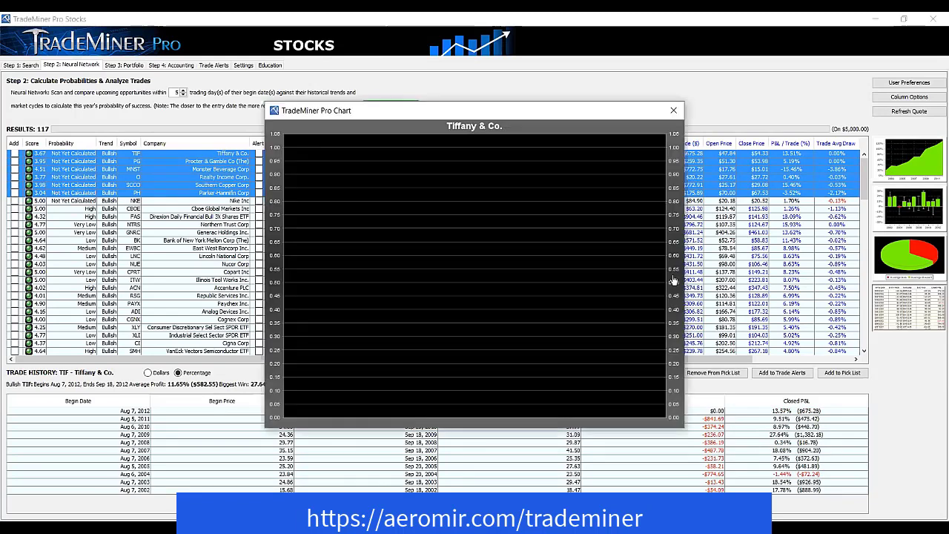
left_click(674, 113)
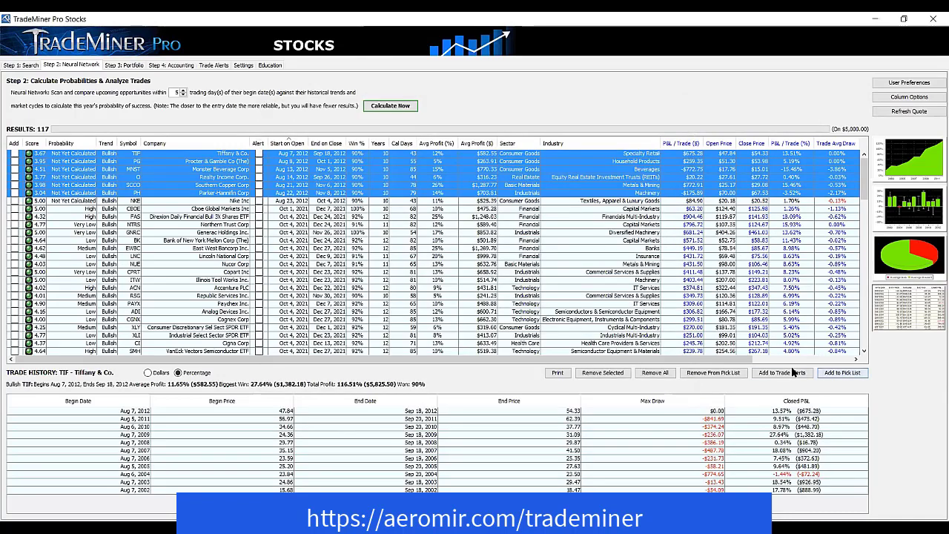
left_click(846, 375)
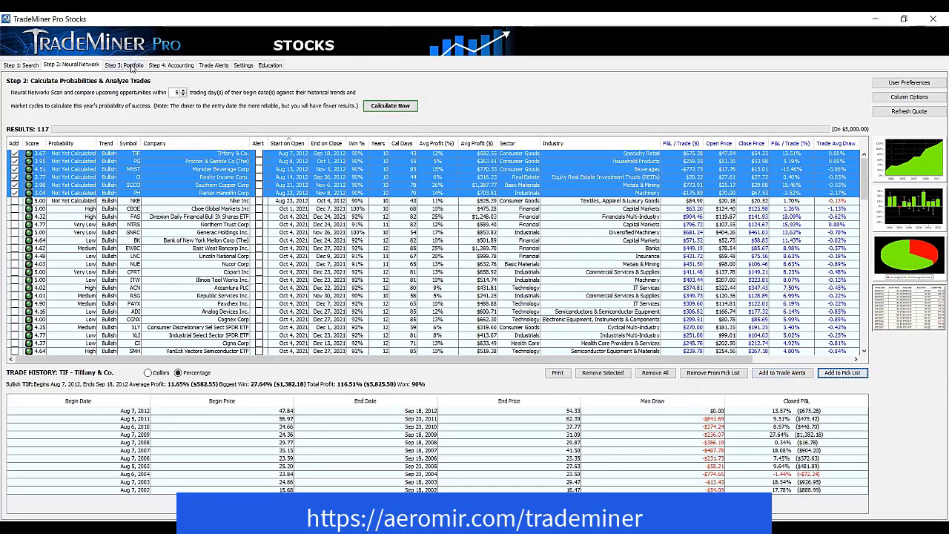
Replace all existing portfolio trades with the 2012 TIF, O, PG, MNST, SCCO and PH trades from the pick list
left_click(131, 66)
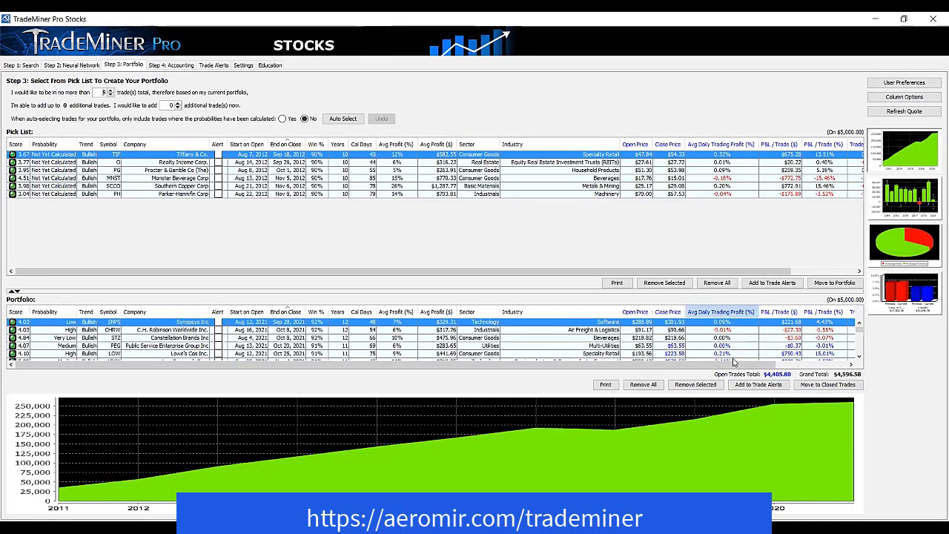
left_click(643, 384)
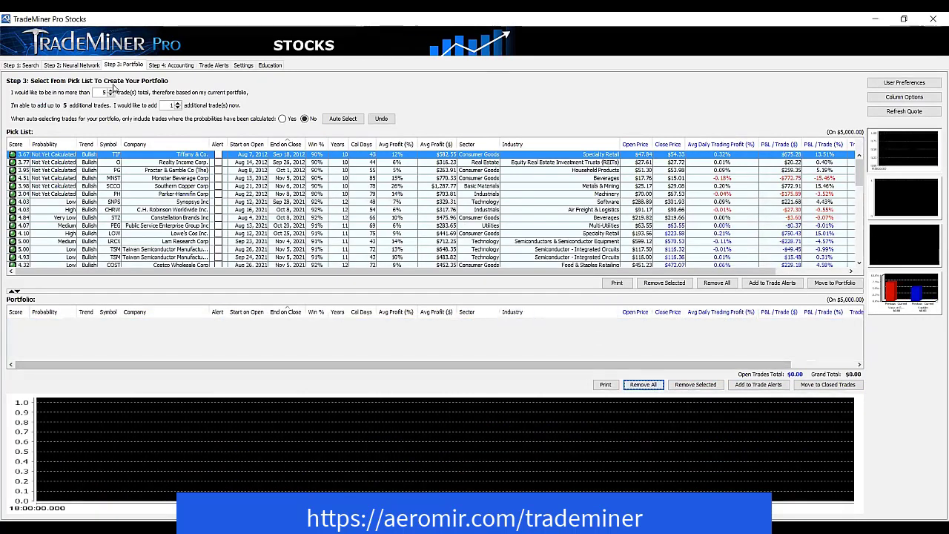
left_click(67, 65)
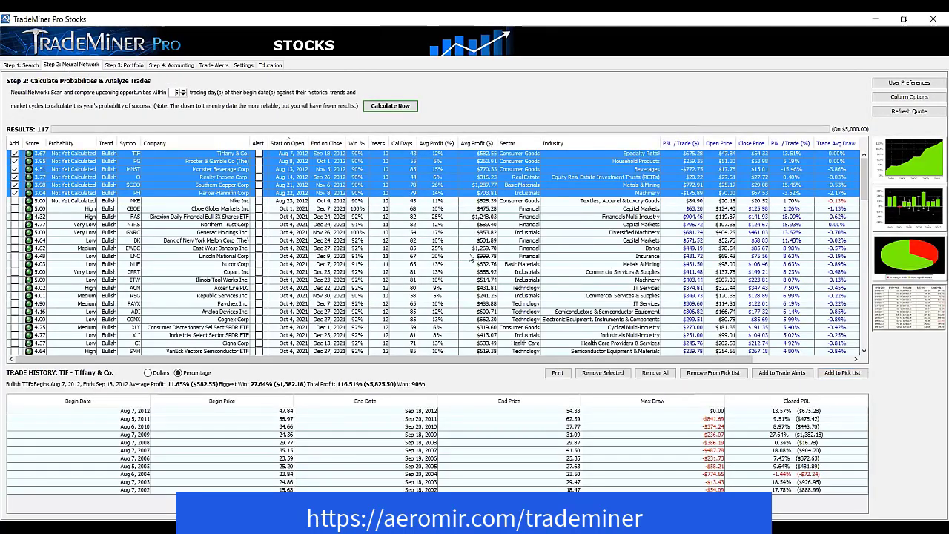
left_click(838, 374)
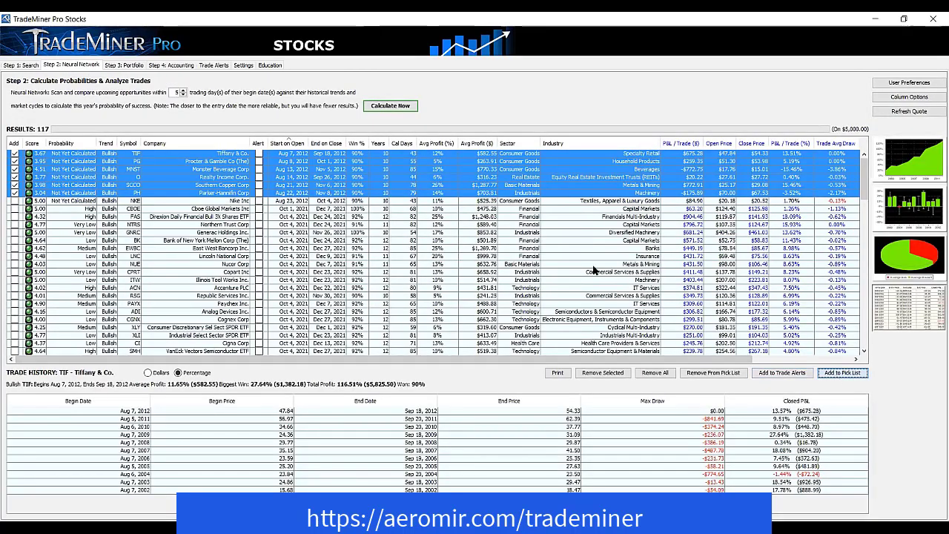
left_click(132, 66)
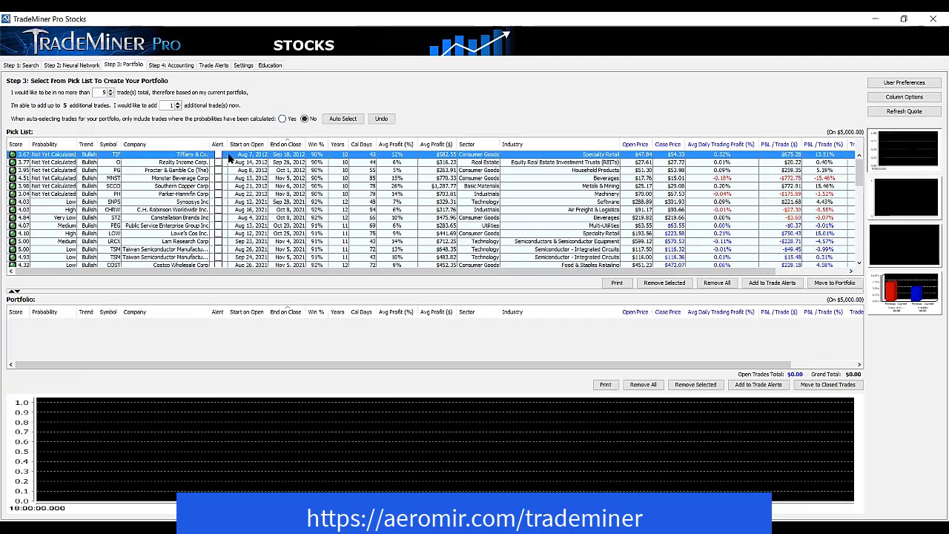
left_click_drag(224, 155, 238, 198)
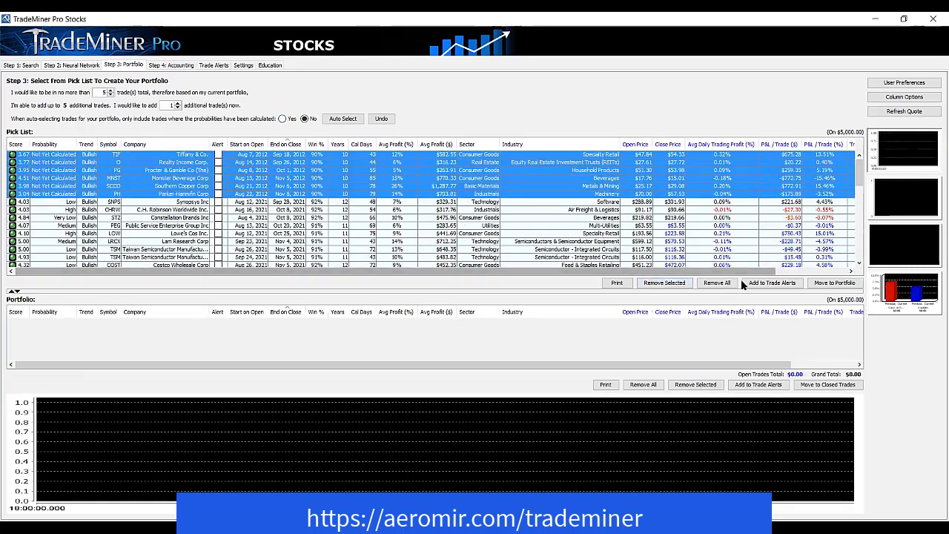
left_click(820, 285)
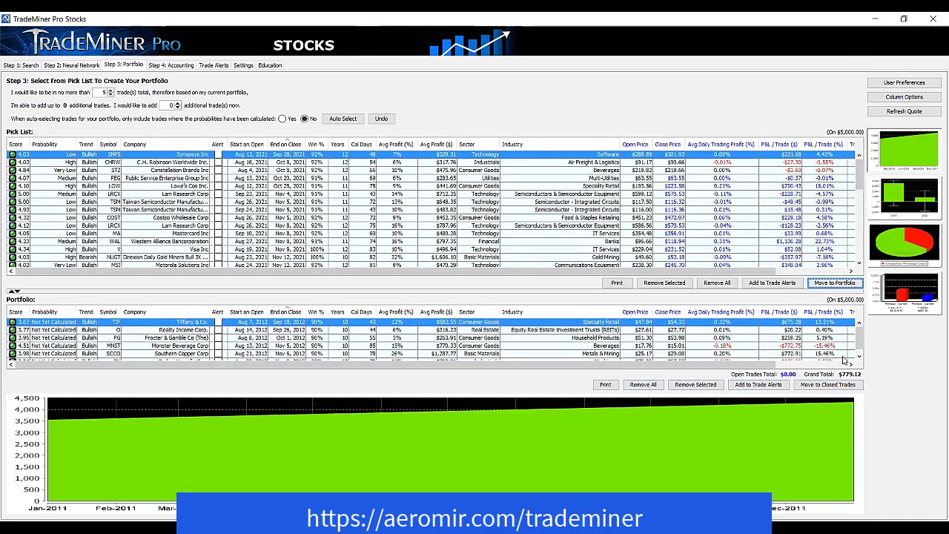
Review the new portfolio's expected risk levels, win/loss pie, yearly profit and cumulative profit charts
scroll(858, 342, "down", 1)
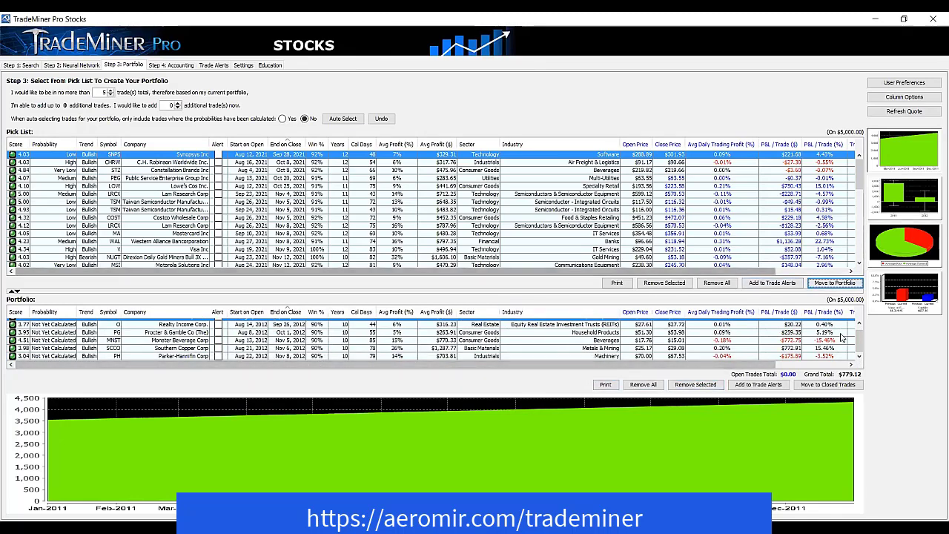
left_click(904, 291)
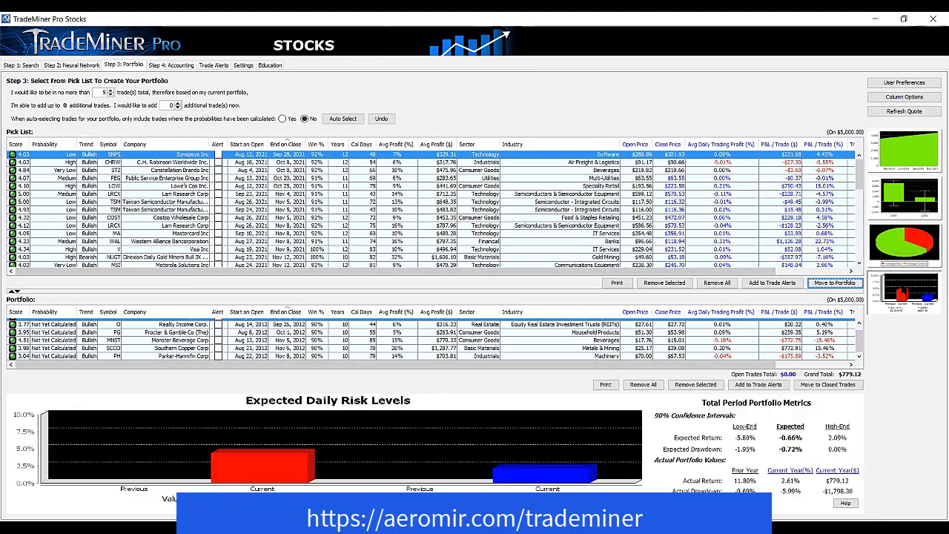
left_click(903, 241)
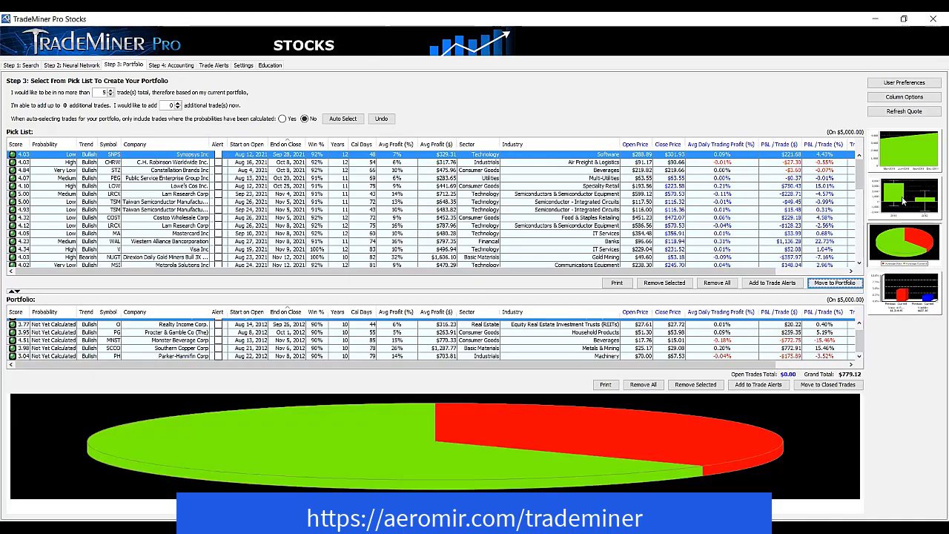
left_click(905, 179)
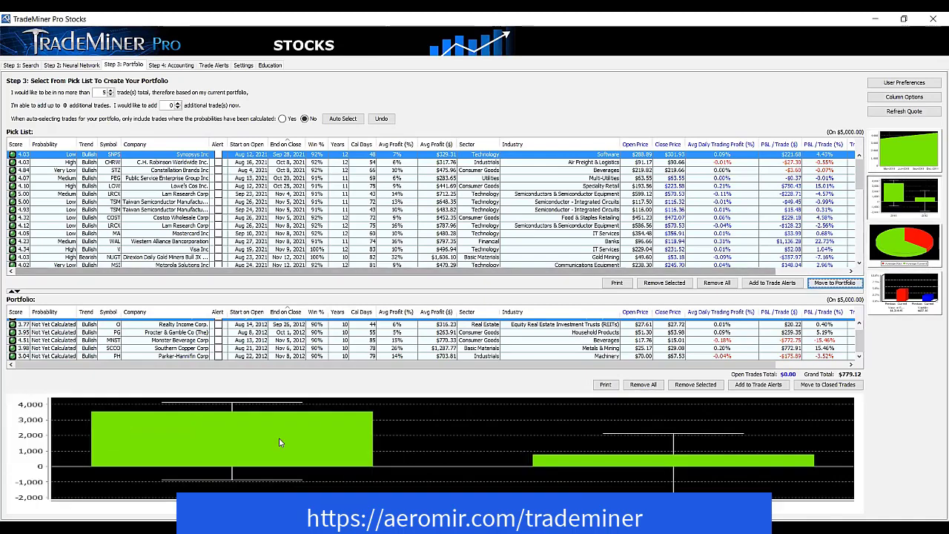
left_click(897, 154)
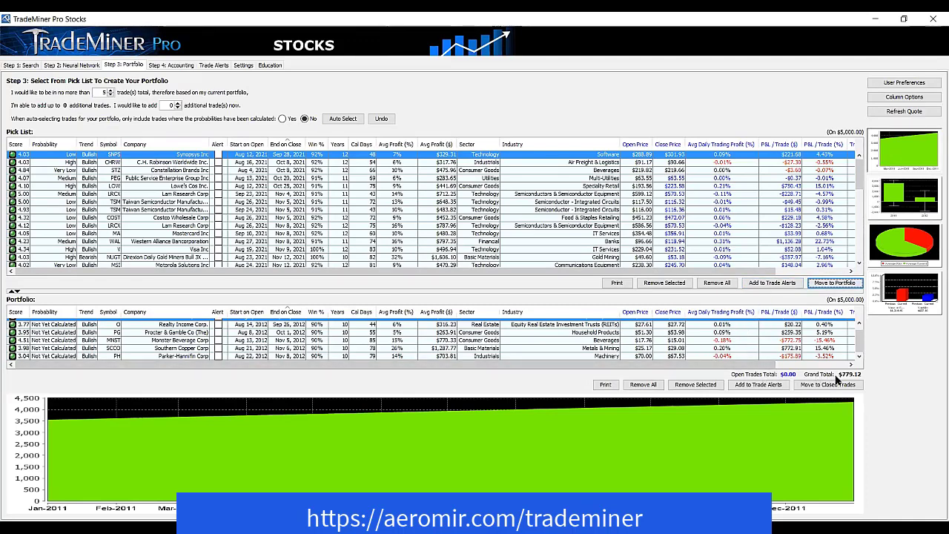
Go through the individual 2012 trades in the portfolio and revisit the August search results
left_click(771, 326)
key("Down")
key("Down")
key("Down")
key("Down")
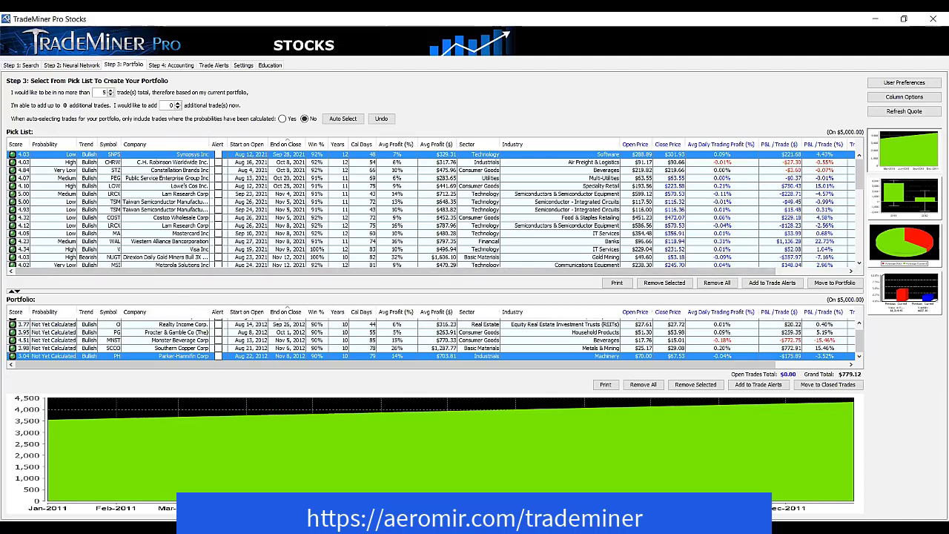
left_click(12, 66)
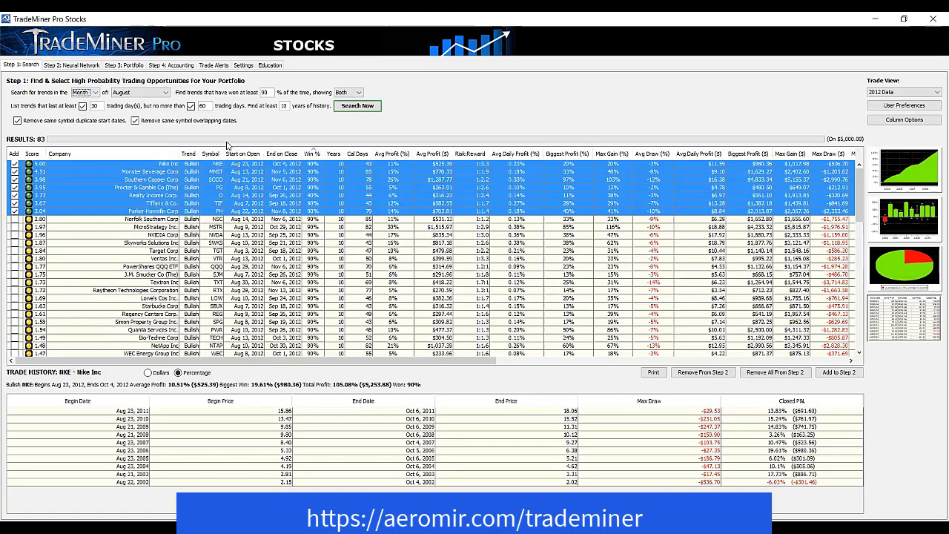
left_click(71, 65)
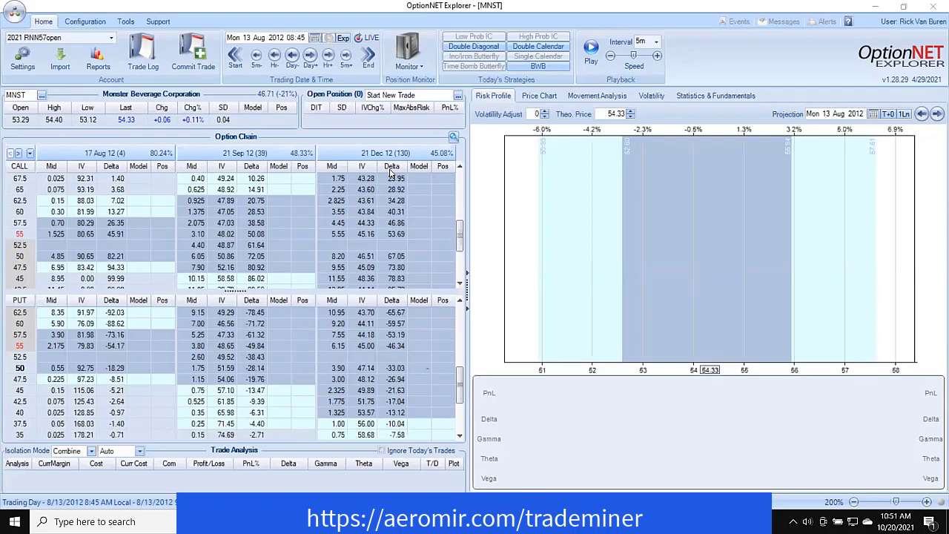
In OptionNET Explorer, model an MNST 21 Dec 12 put spread with -5 at the 50 strike and +5 at the 45 strike
left_click(426, 367)
scroll(448, 373, "up", 1)
left_click(421, 390)
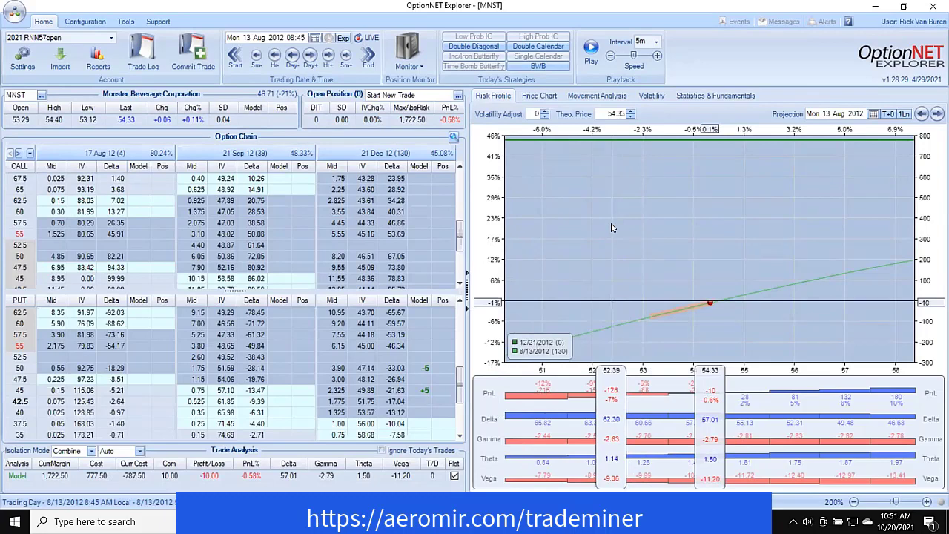
left_click_drag(611, 227, 667, 239)
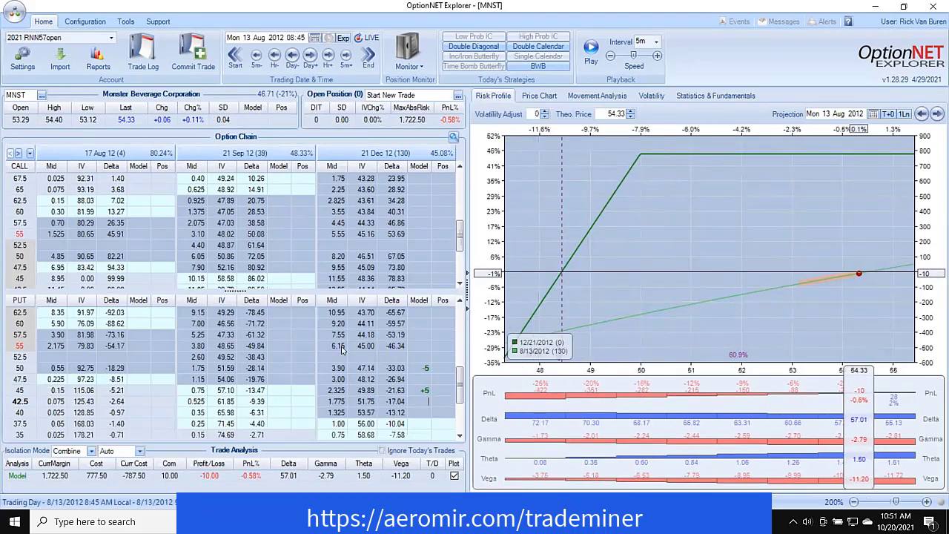
Turn the put spread into a broken-wing butterfly with +2 at the 55 strike and +3 at the 45 strike, and inspect its risk profile
left_click(426, 368)
key("Return")
type("2")
left_click(422, 352)
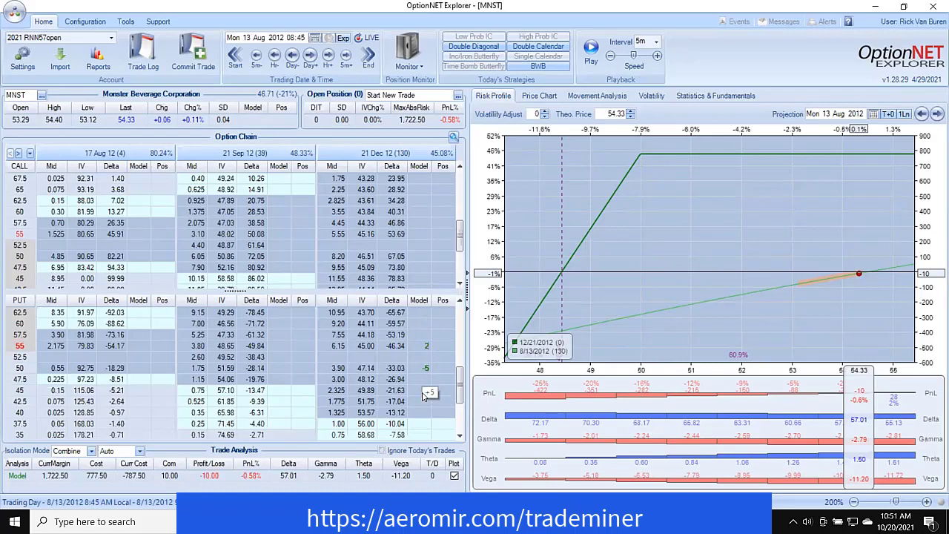
type("3")
key("Return")
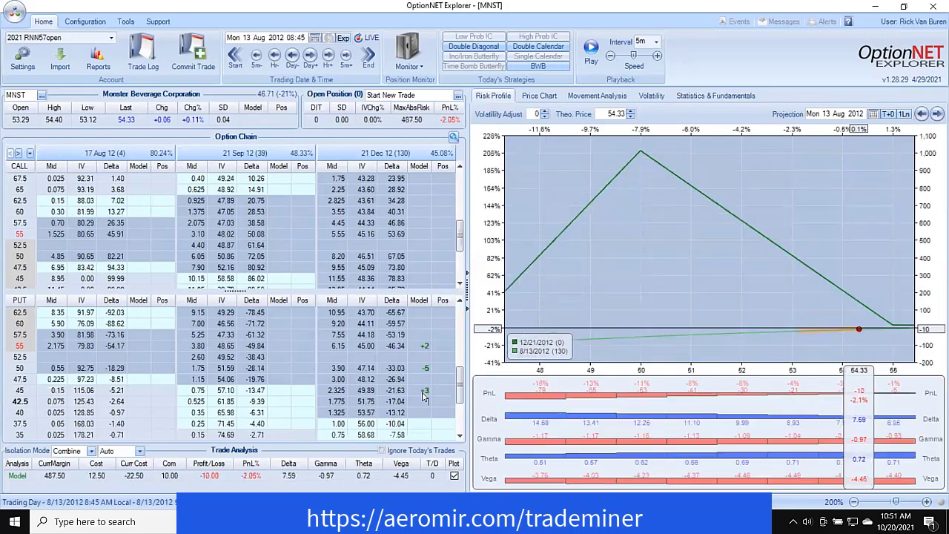
left_click_drag(684, 269, 491, 247)
left_click_drag(630, 246, 765, 219)
Move the butterfly to higher 21 Dec 12 put strikes: +2 at 60, -5 at 55, +3 at 50 and none at 45
left_click(427, 346)
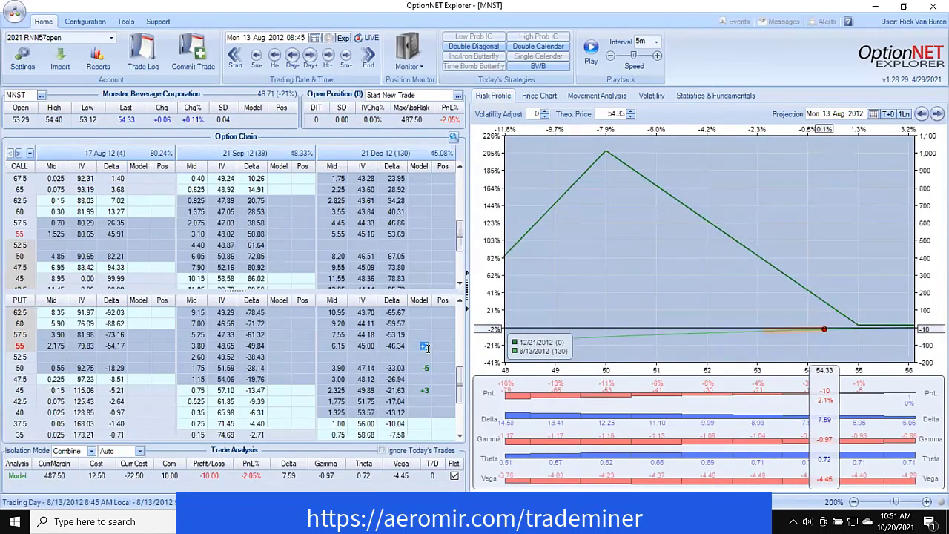
type("-5")
key("Return")
left_click(424, 325)
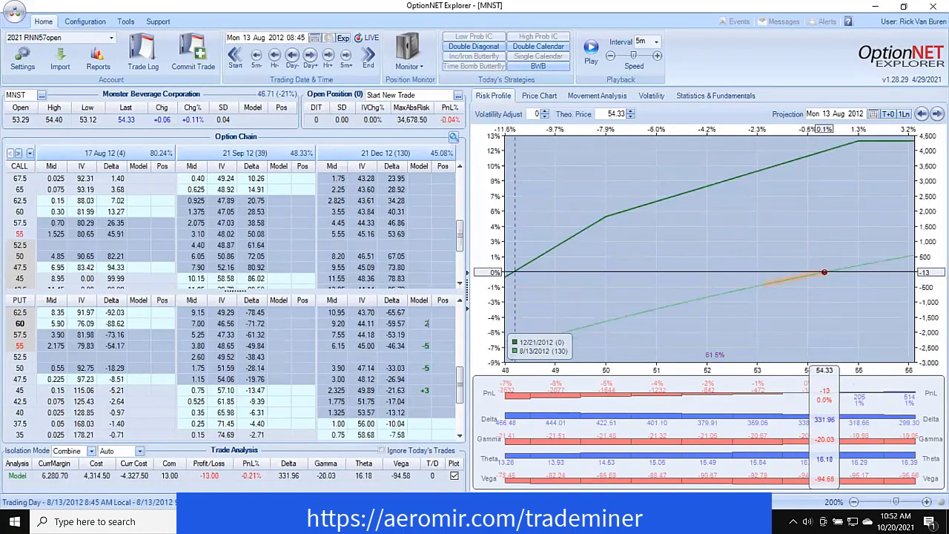
left_click(432, 371)
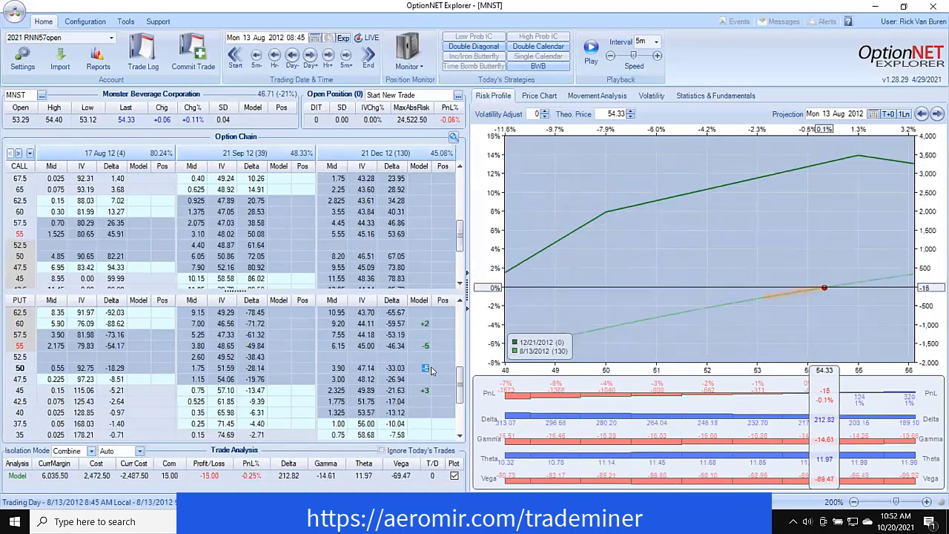
type("3")
left_click(430, 393)
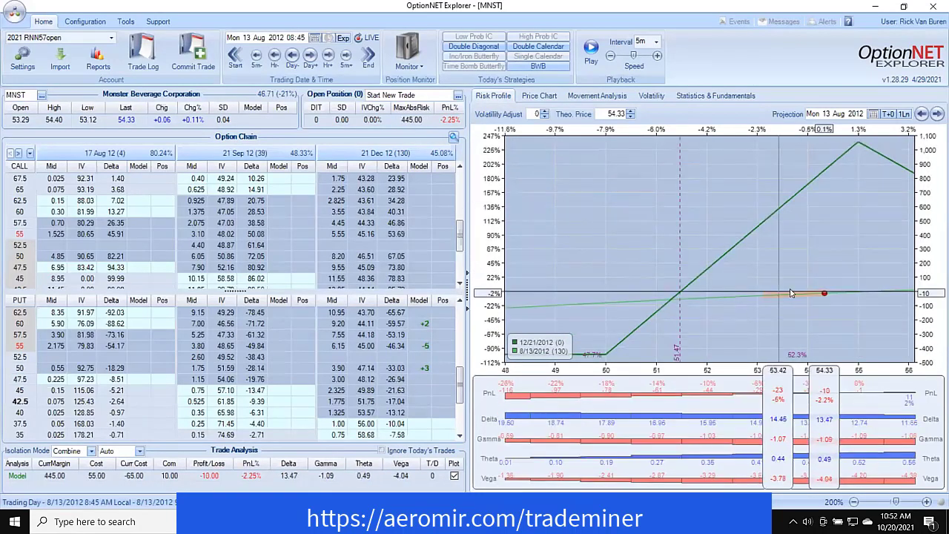
left_click_drag(790, 293, 642, 210)
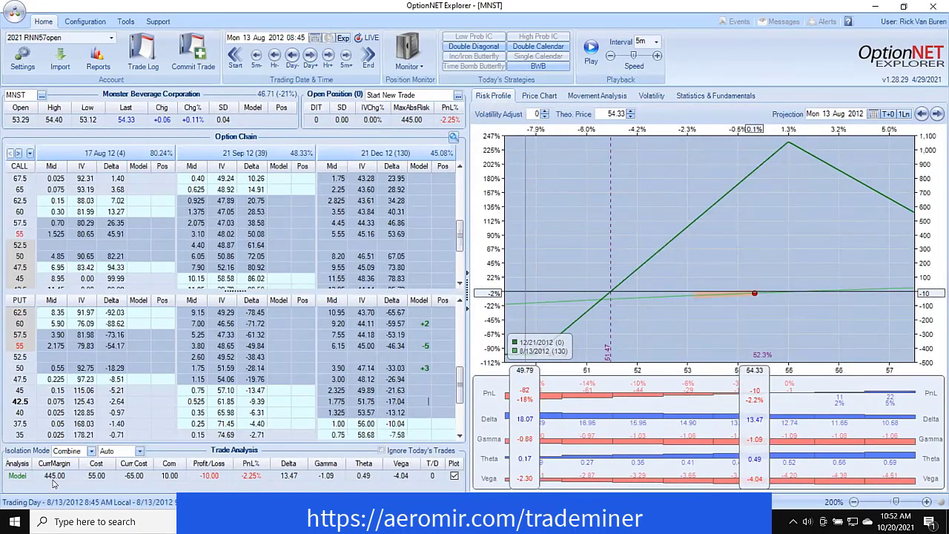
left_click_drag(690, 226, 608, 182)
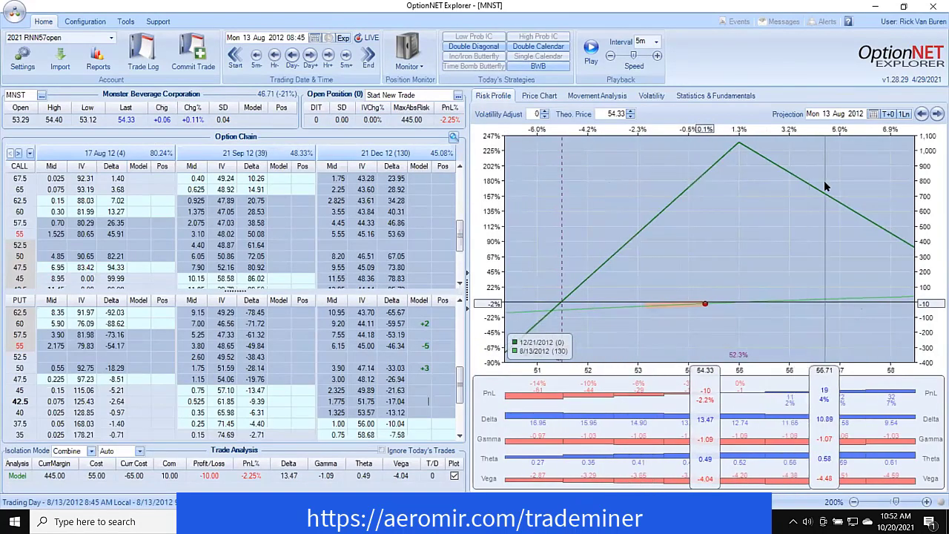
mouse_move(824, 180)
left_mouse_down()
mouse_move(790, 186)
mouse_move(832, 184)
left_mouse_up()
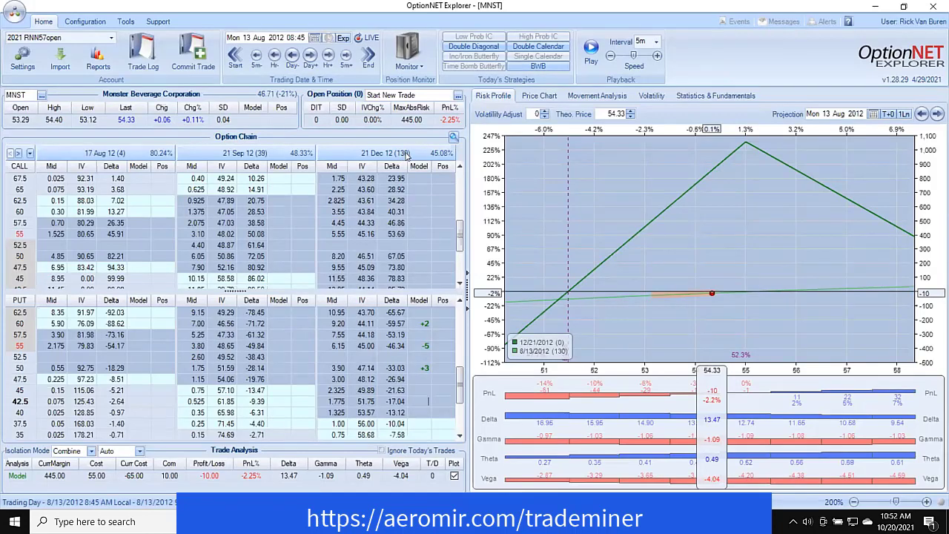
Compare the butterfly's risk profile without the 60-strike puts and with 3 of them, and restore 2 contracts
left_click(427, 324)
left_click(428, 347)
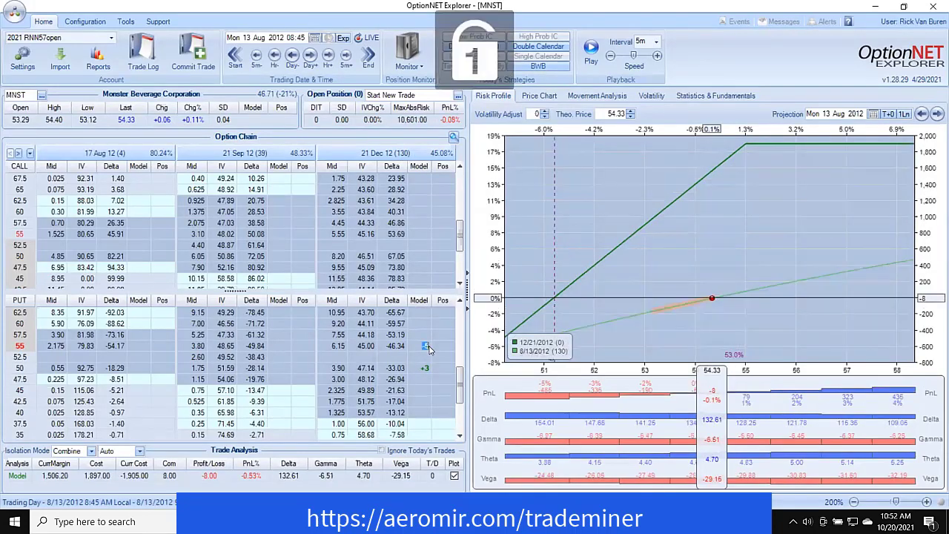
left_click(429, 323)
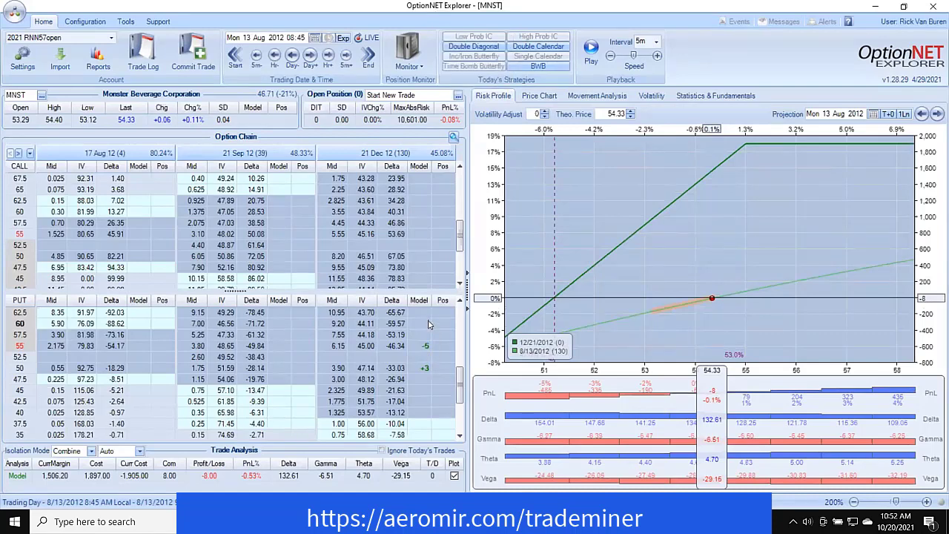
type("3")
key("Return")
type("2")
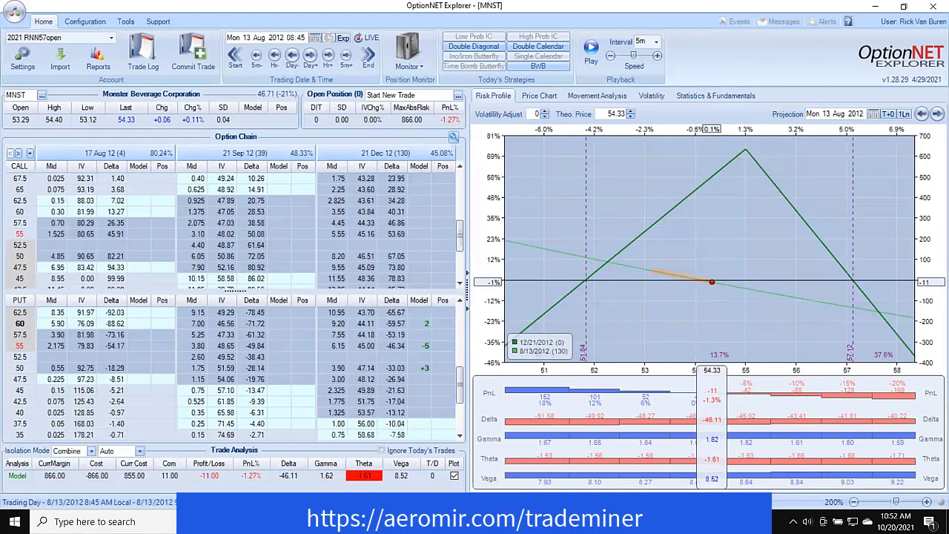
key("Return")
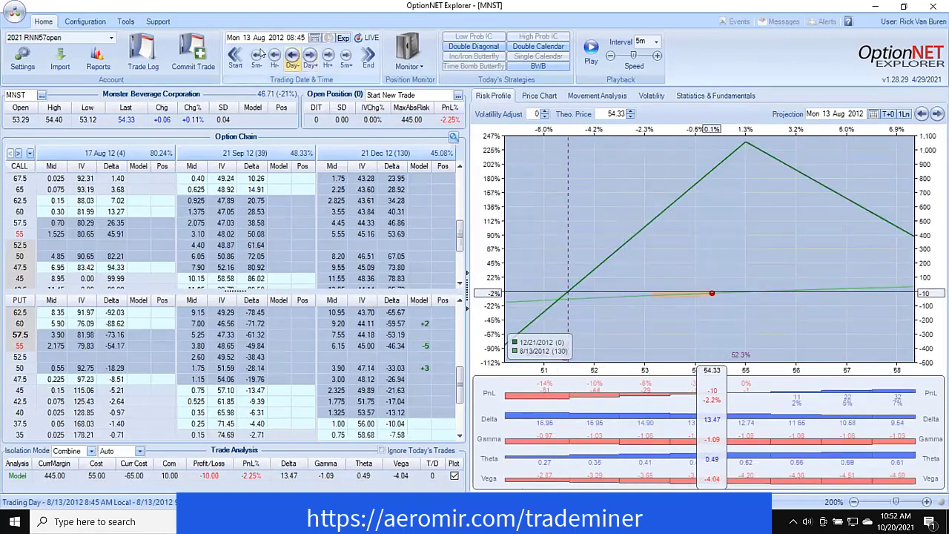
Switch the active account to 2021 TradeMiner Test
left_click(111, 38)
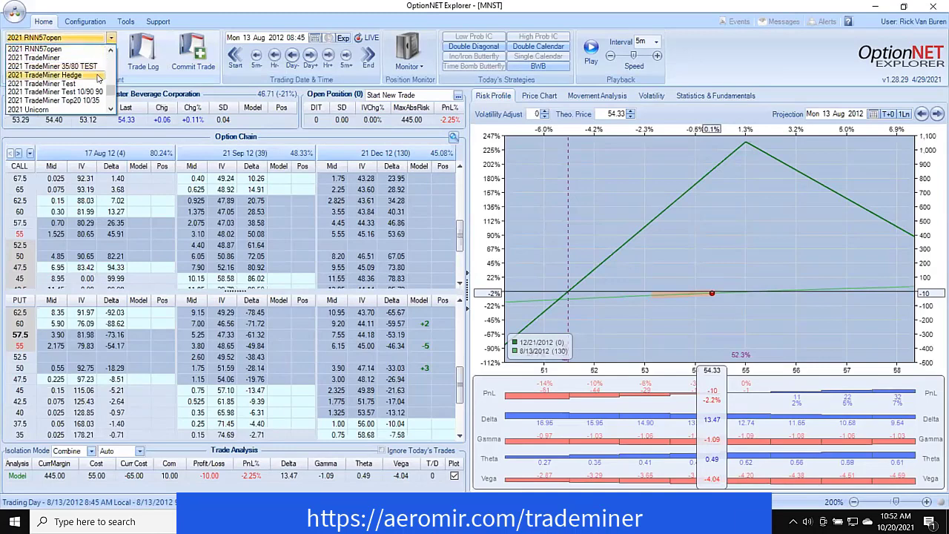
left_click(97, 75)
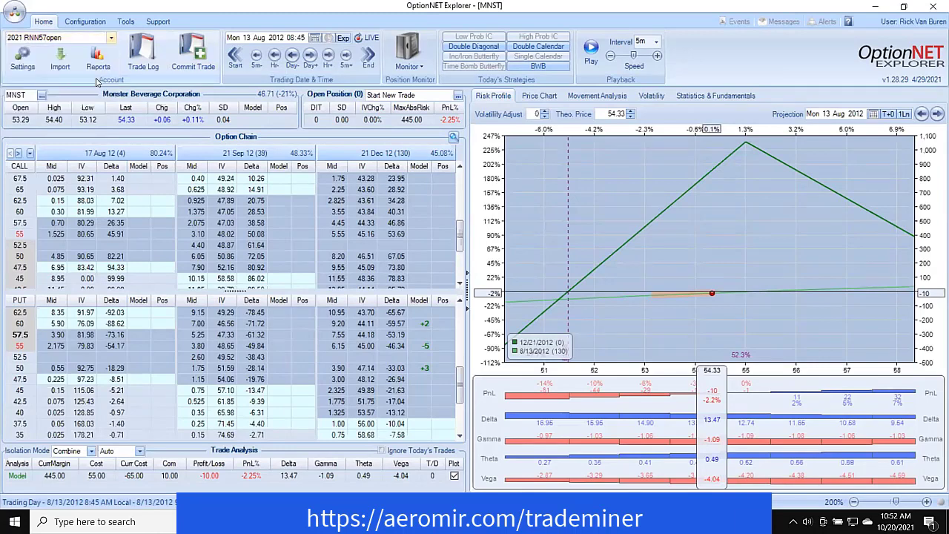
left_click(111, 38)
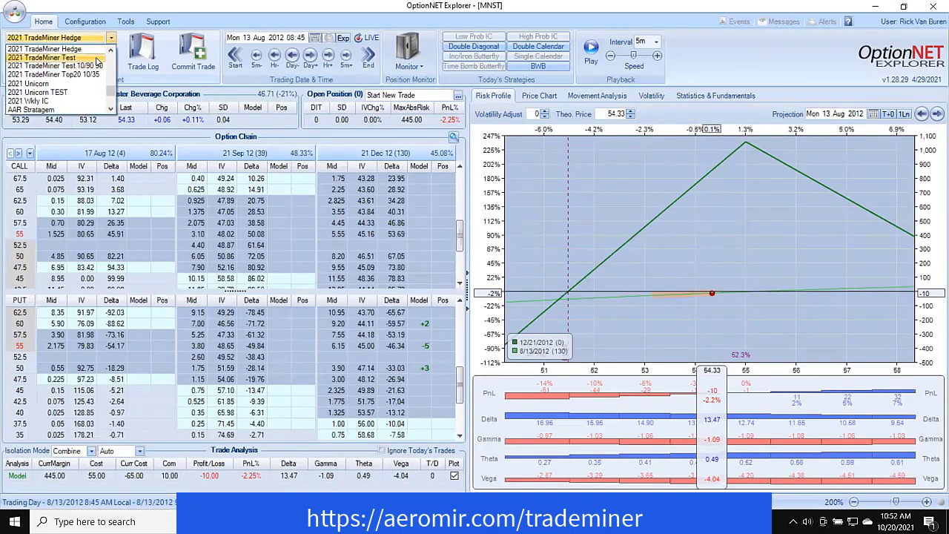
left_click(96, 58)
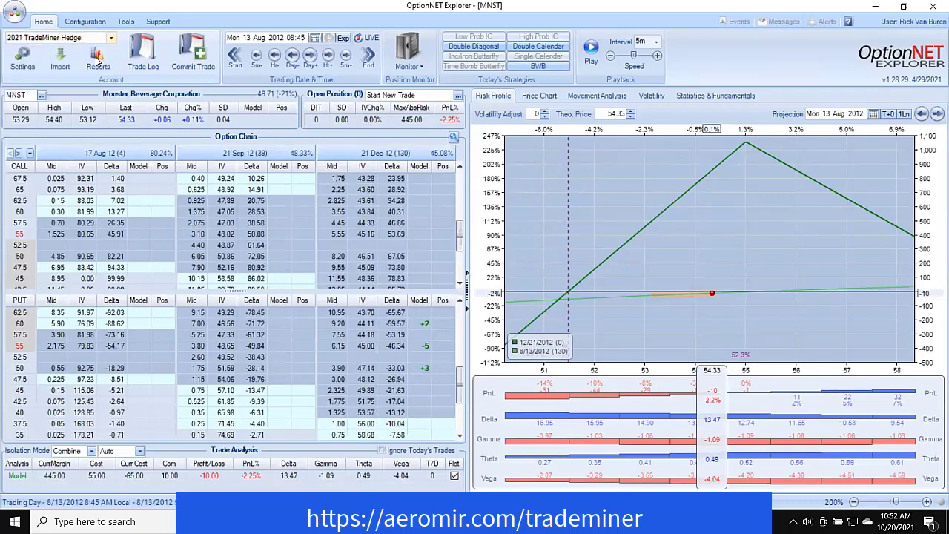
Commit the modelled MNST put butterfly as a new trade named Test MNST
left_click(194, 54)
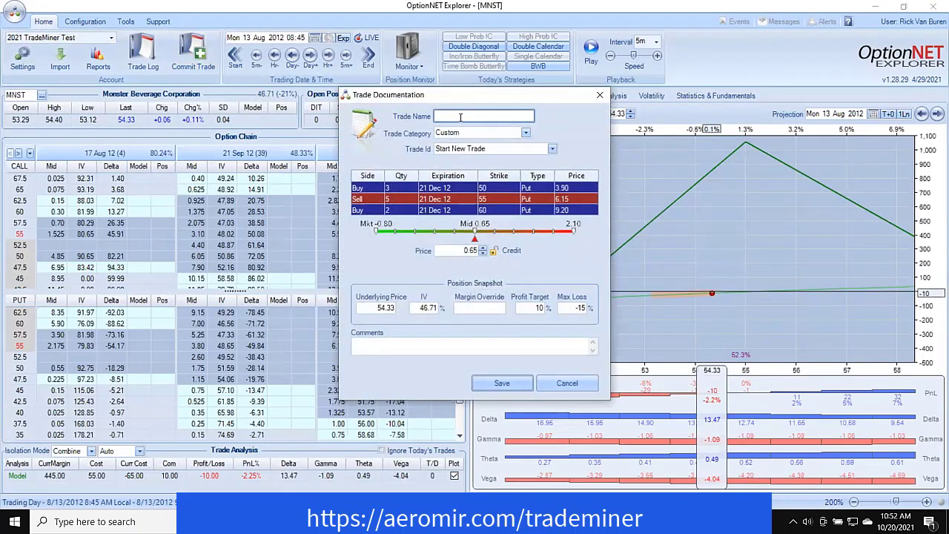
type("Teste  MNST")
key("Return")
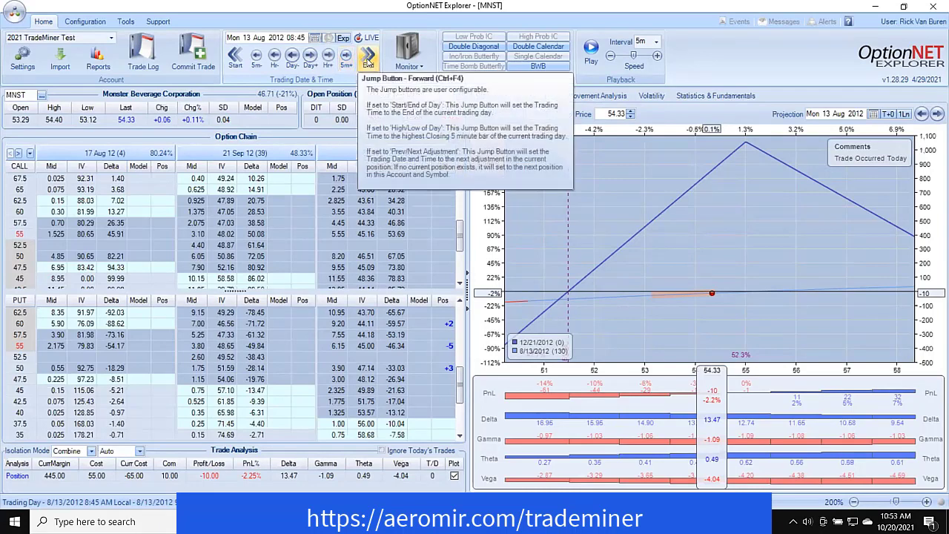
Advance the trading time to the end of the day at 14:55 and set the trading date to 7 Dec 2012
left_click(368, 61)
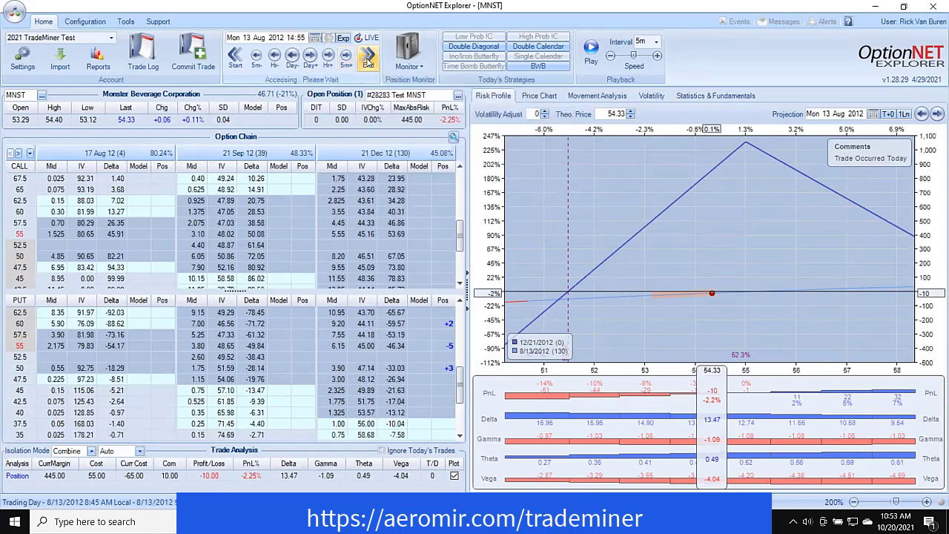
left_click(315, 37)
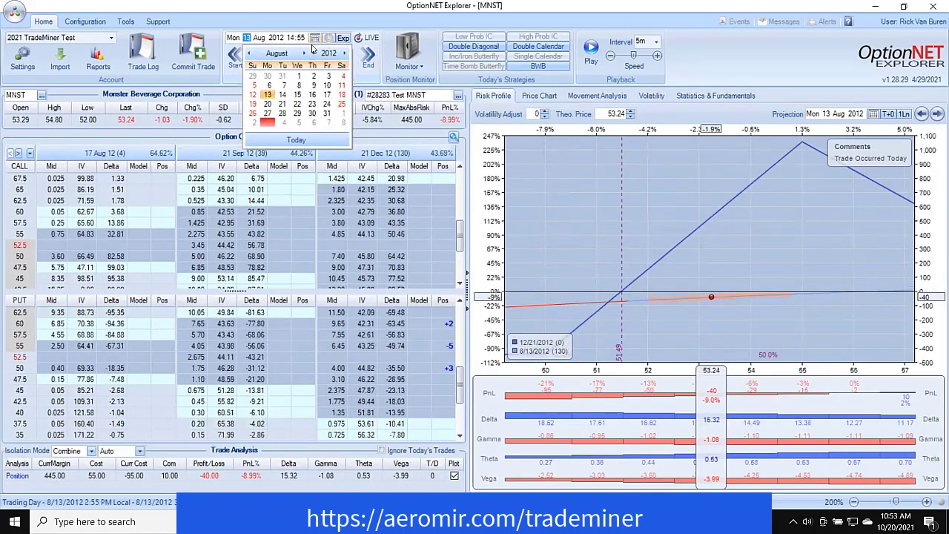
left_click(304, 53)
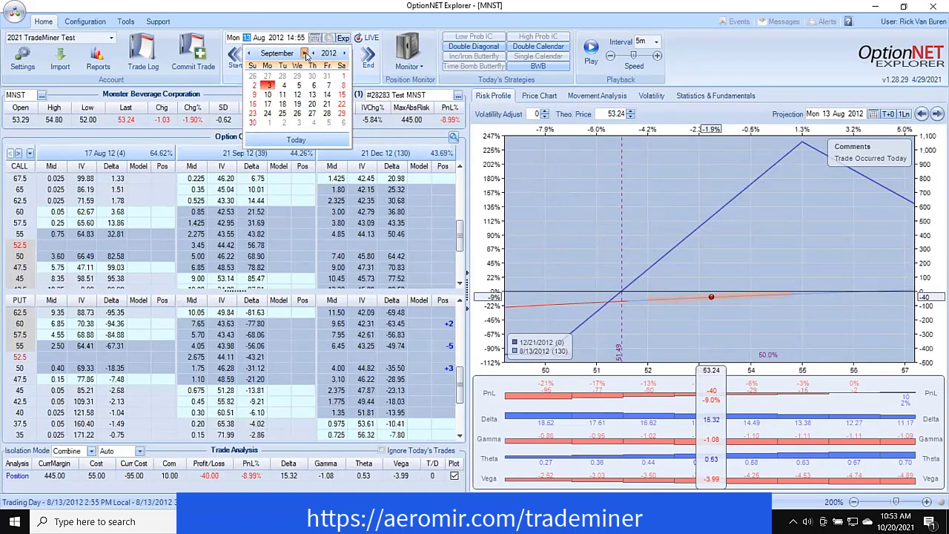
left_click(305, 53)
left_click(305, 53)
left_click(305, 54)
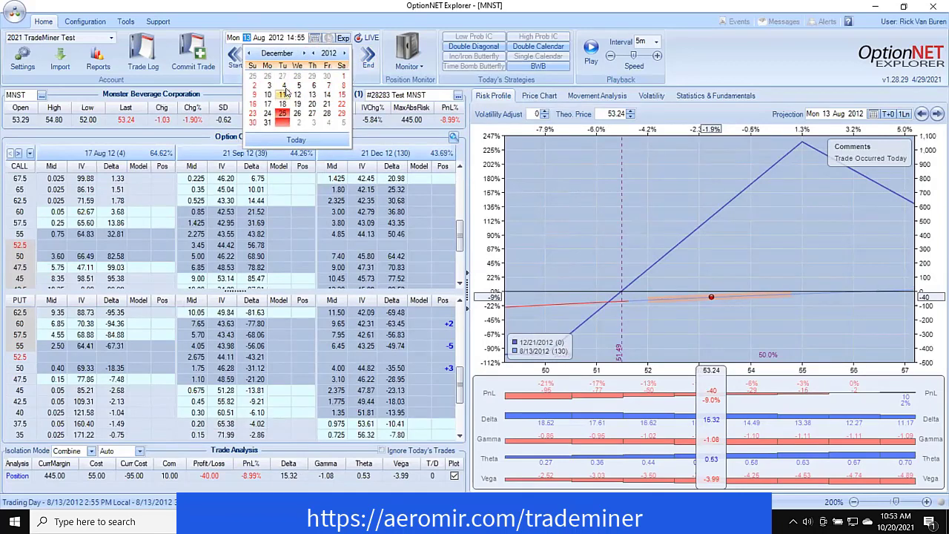
left_click(328, 86)
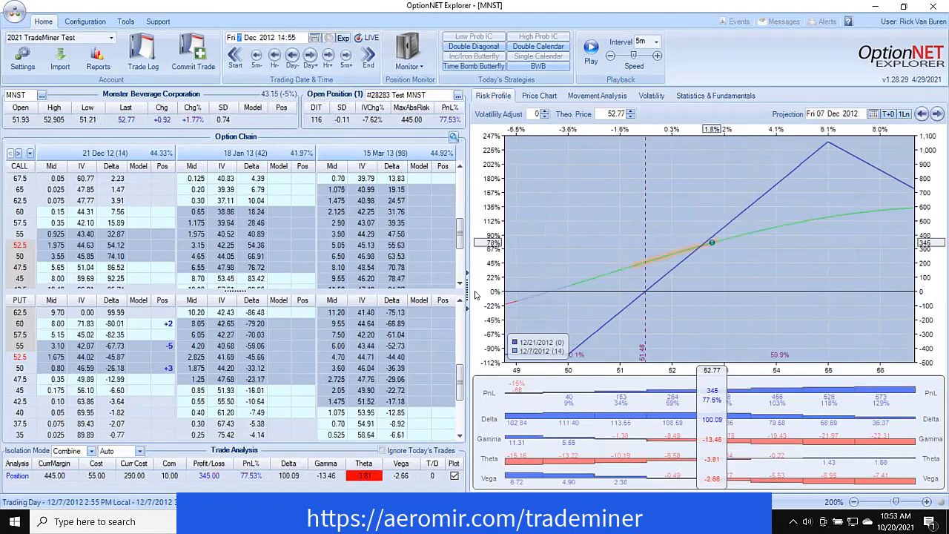
Examine the butterfly's 7 Dec 2012 risk profile on the downside and above the 60 strike, widening the price range to 92% zoom
left_click_drag(625, 293, 688, 292)
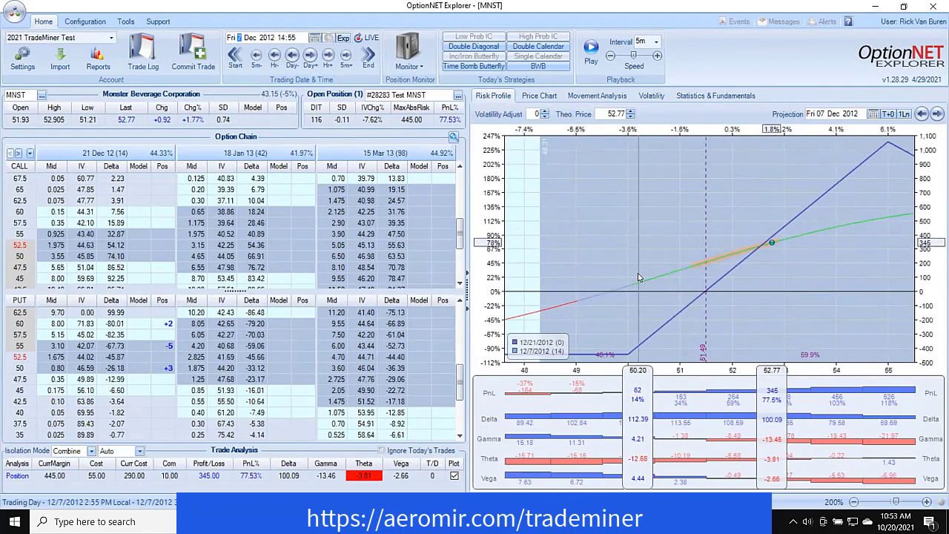
left_click_drag(675, 280, 613, 268)
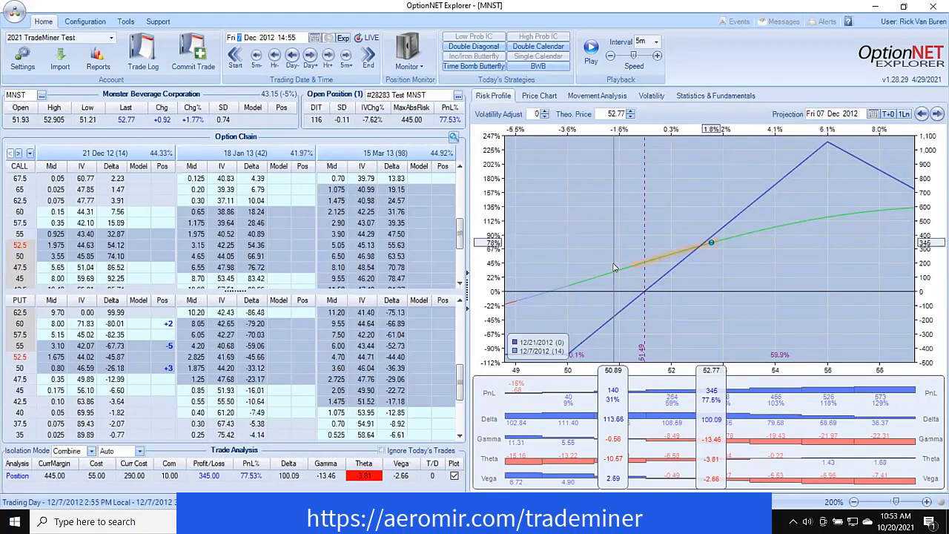
scroll(860, 264, "down", 2)
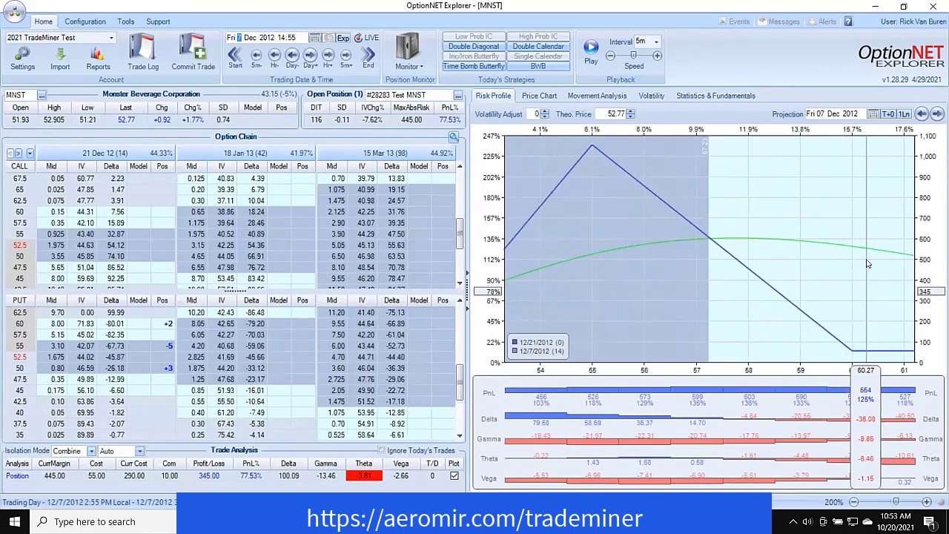
scroll(868, 264, "down", 1)
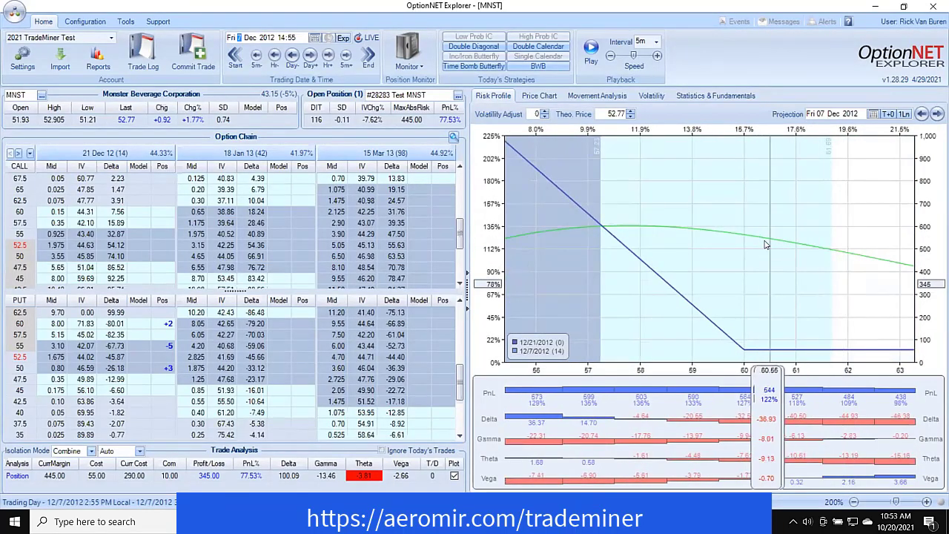
scroll(815, 230, "up", 3)
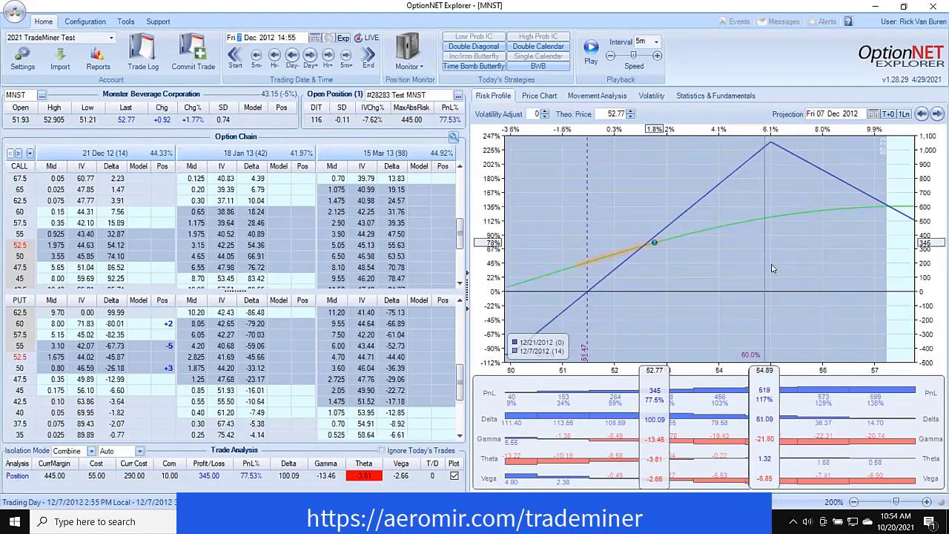
left_click_drag(777, 275, 754, 275)
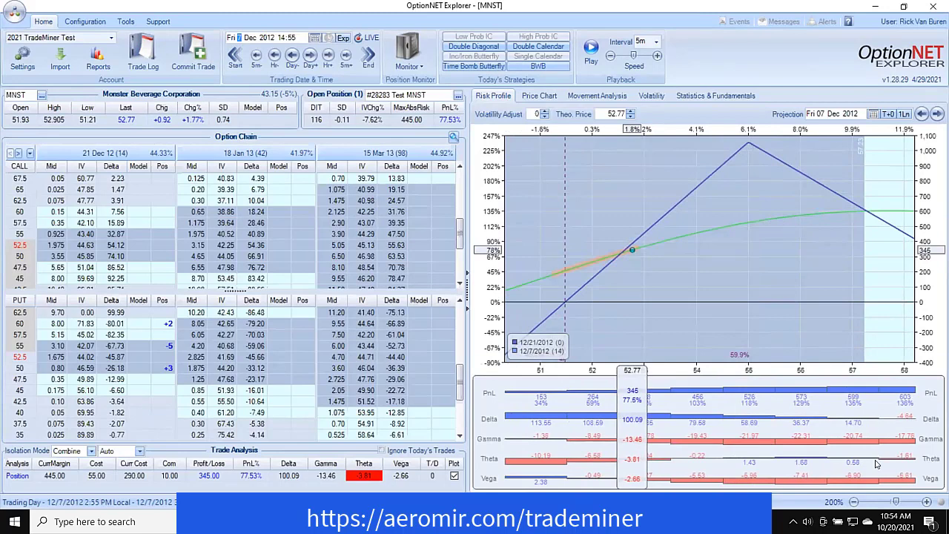
left_click(888, 502)
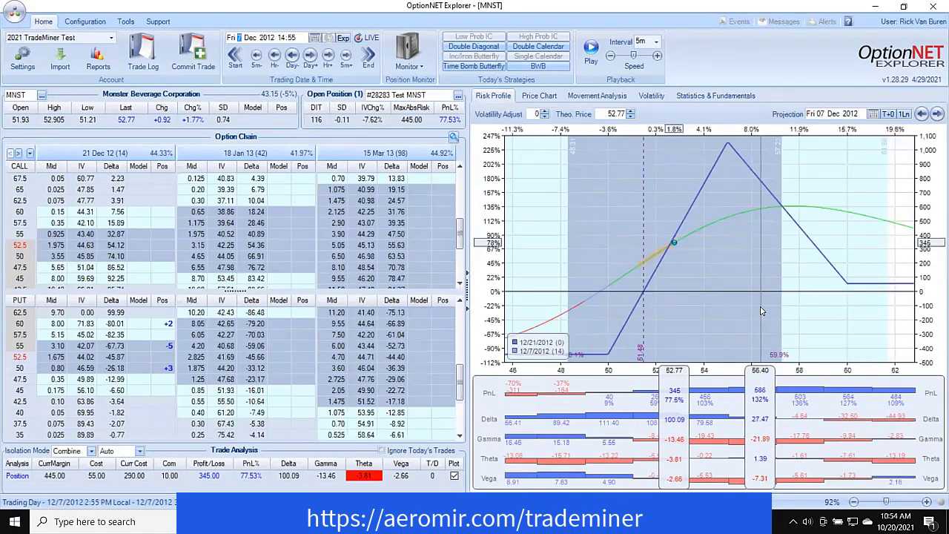
left_click_drag(766, 312, 767, 312)
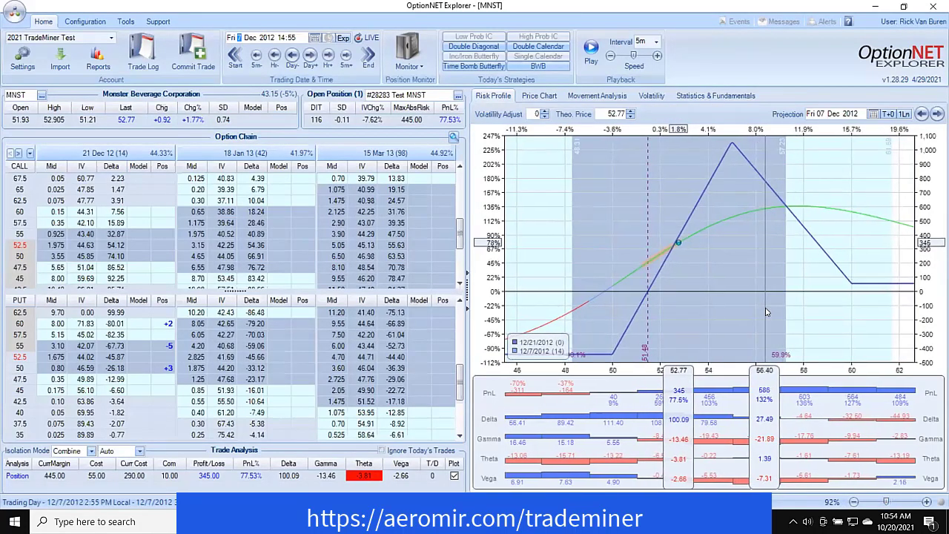